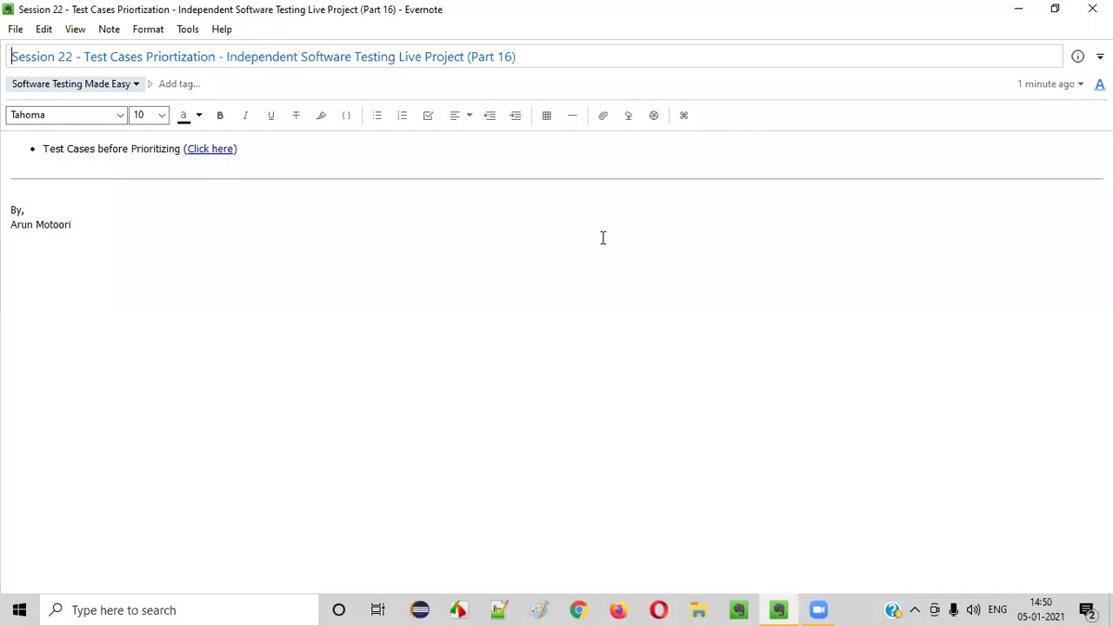
- Highlight 'Session 22', the project name and the prioritization topic in the note title, then switch to Excel
drag(73, 58, 3, 71)
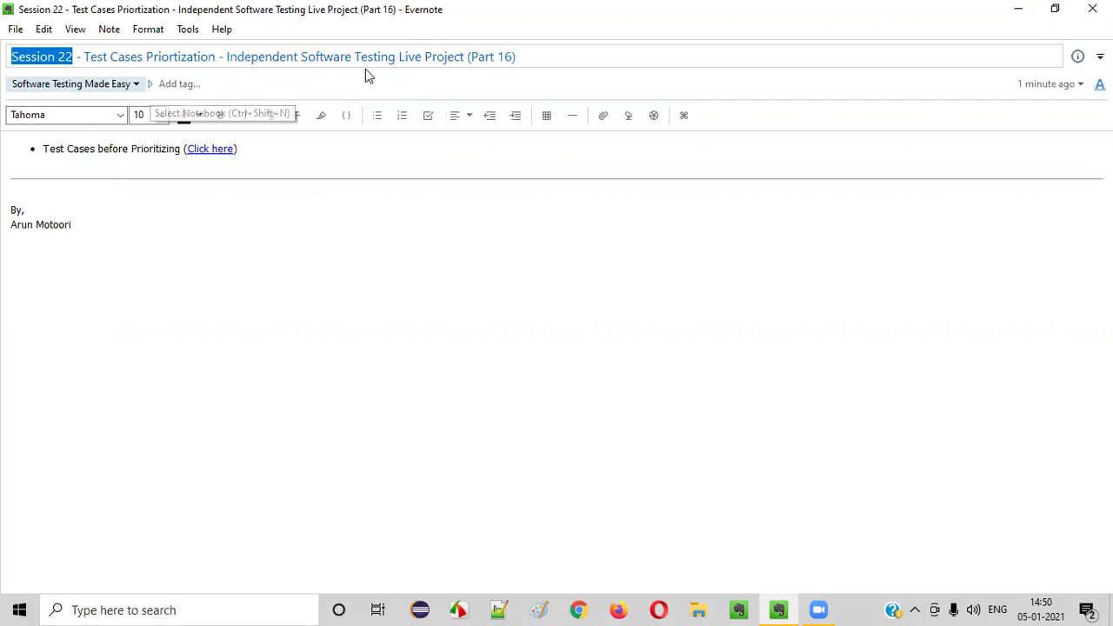
drag(402, 57, 513, 57)
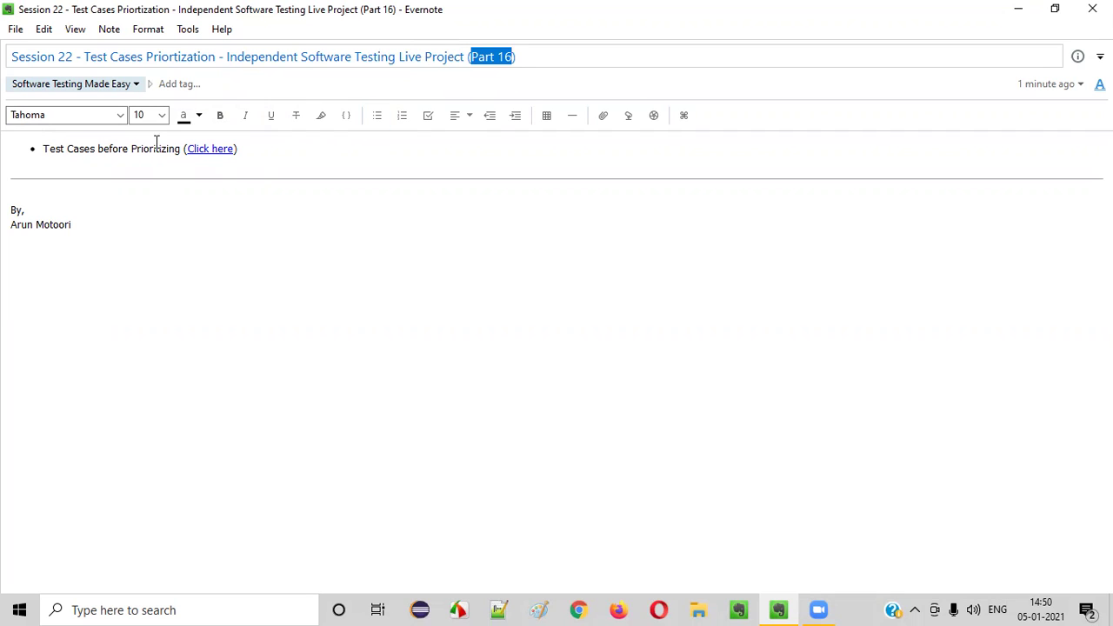
drag(84, 57, 210, 57)
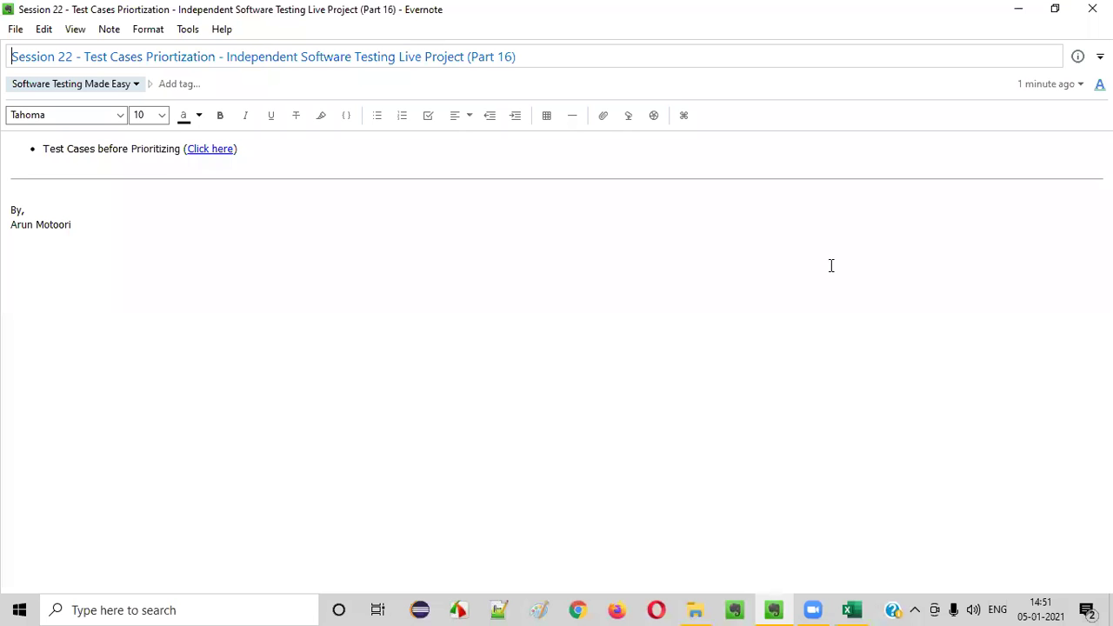
key(alt+Tab)
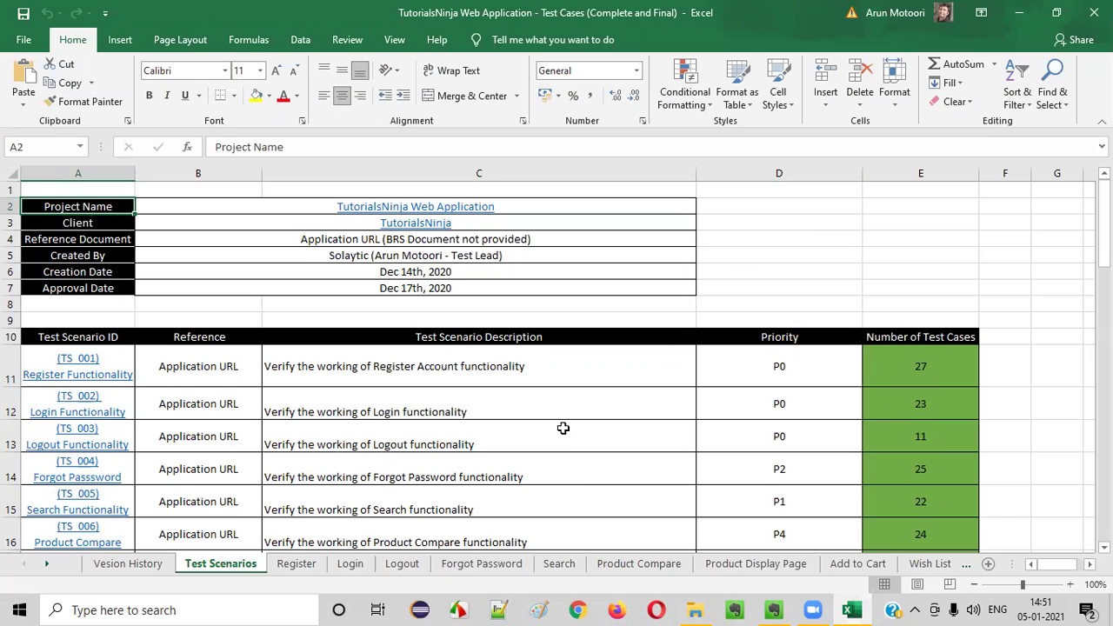
- Load tutorialsninja.com/demo in Chrome, then return to the test cases workbook
click(577, 609)
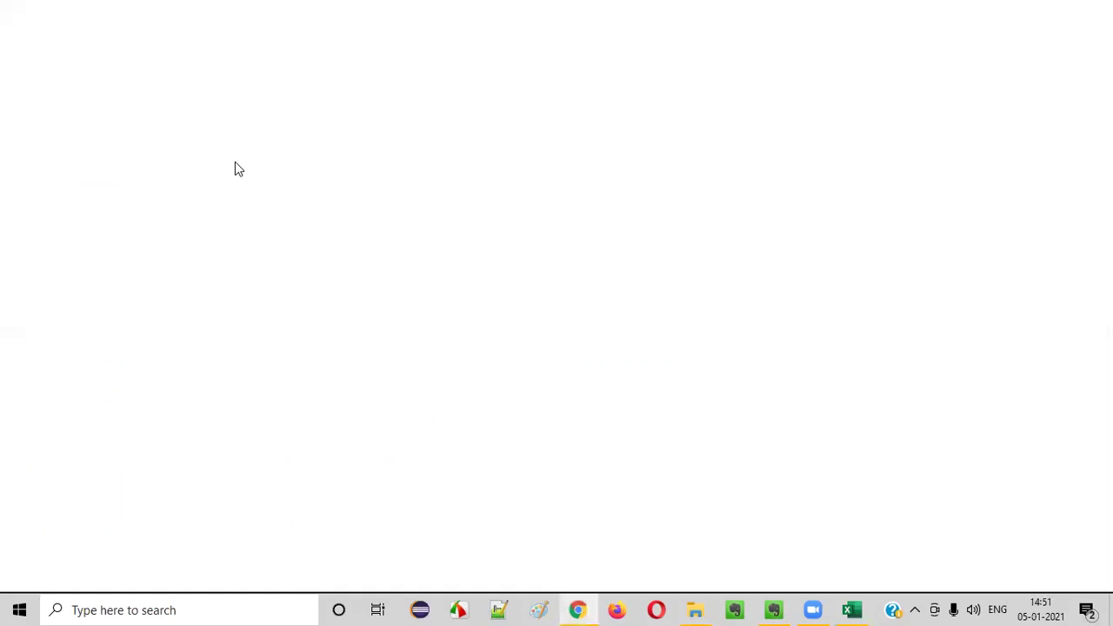
text(T)
key(Return)
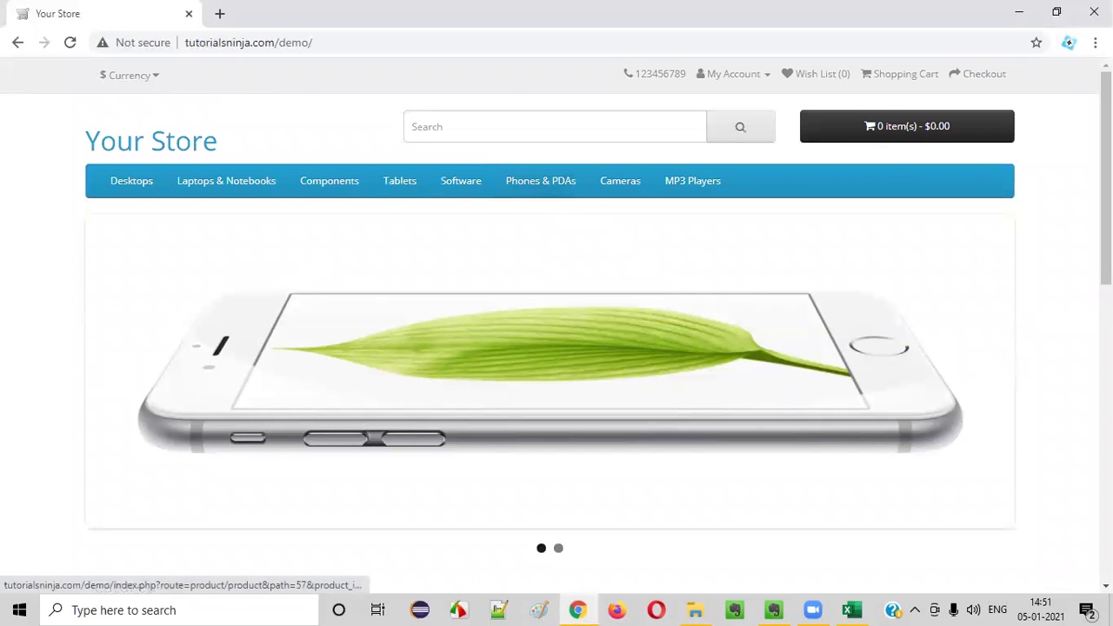
click(852, 610)
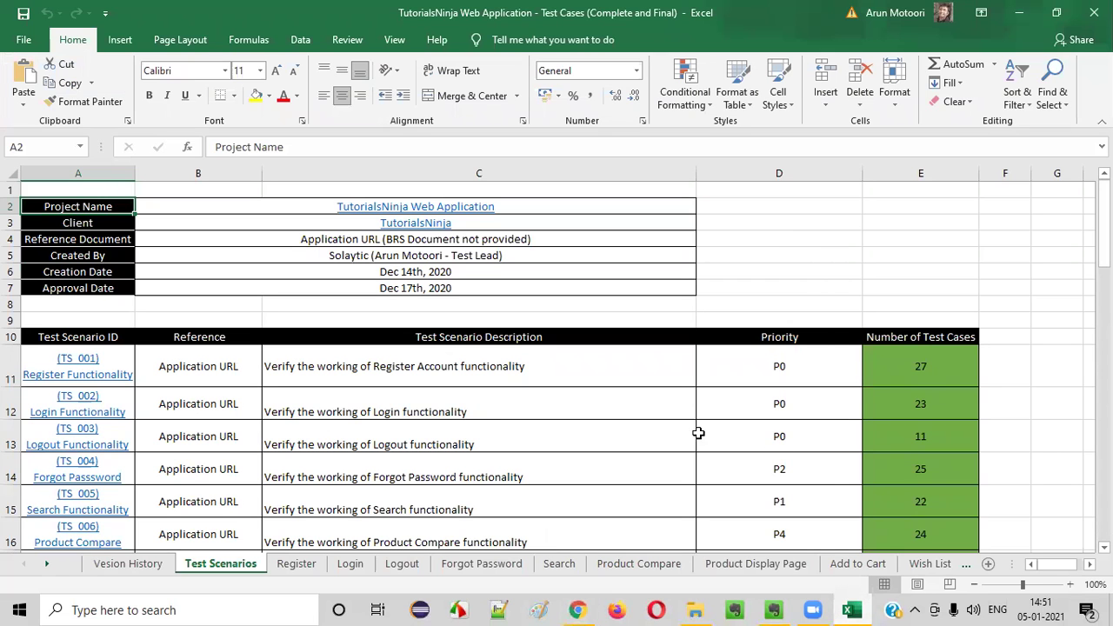
click(577, 610)
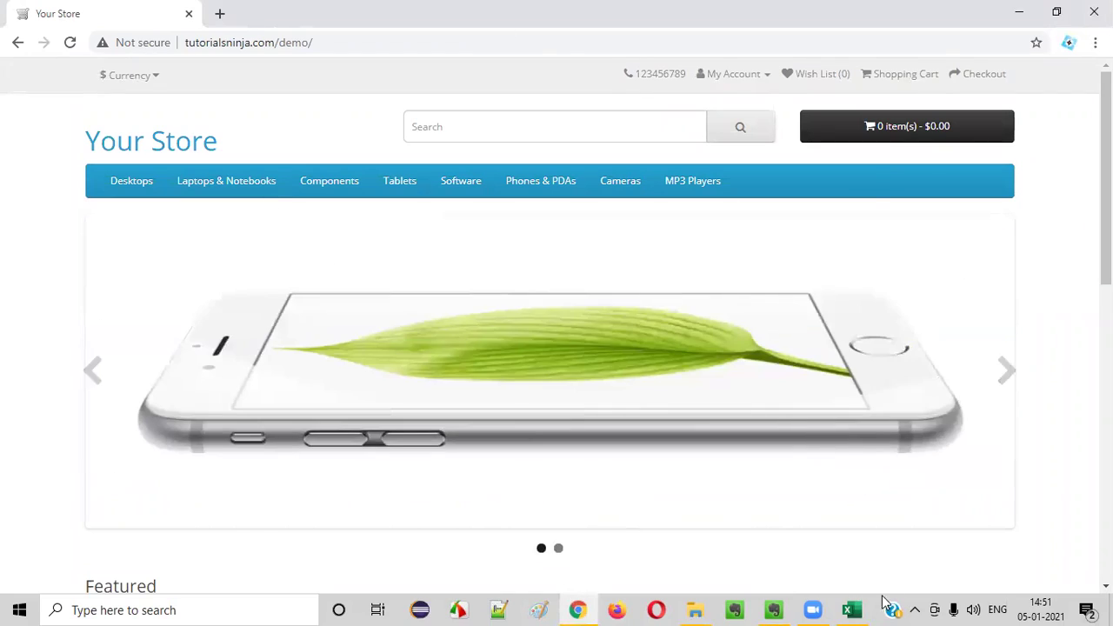
click(851, 609)
scroll(525, 396, down, 4)
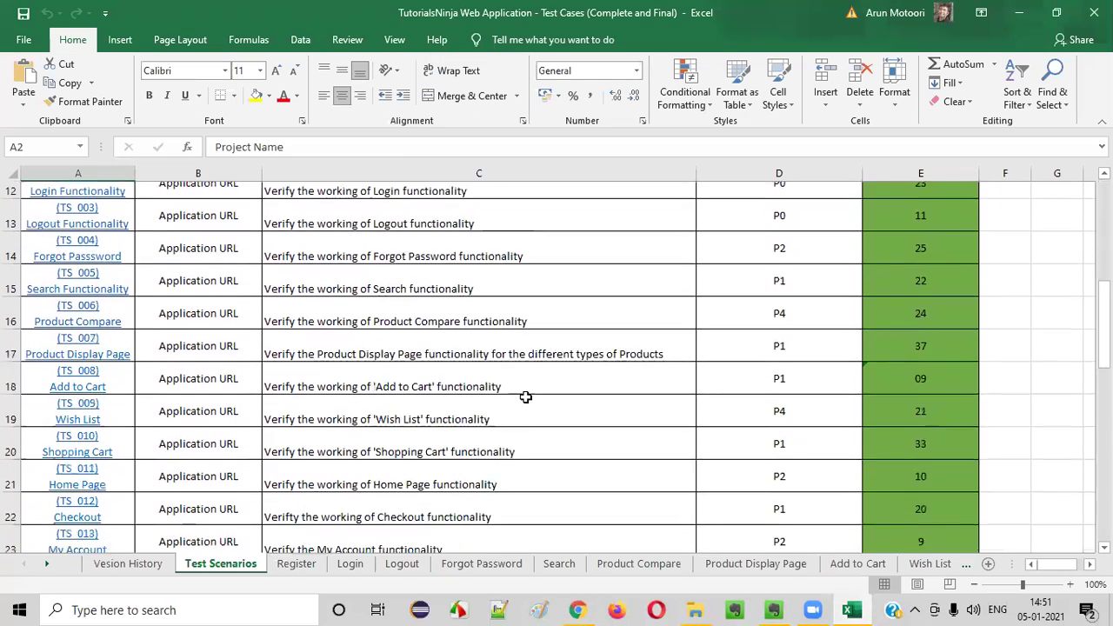
- Select the test case counts E11:E41 on Test Scenarios to read their sum of 507
scroll(525, 396, down, 7)
scroll(757, 377, up, 1)
scroll(827, 412, down, 1)
drag(924, 446, 899, 241)
scroll(936, 319, down, 2)
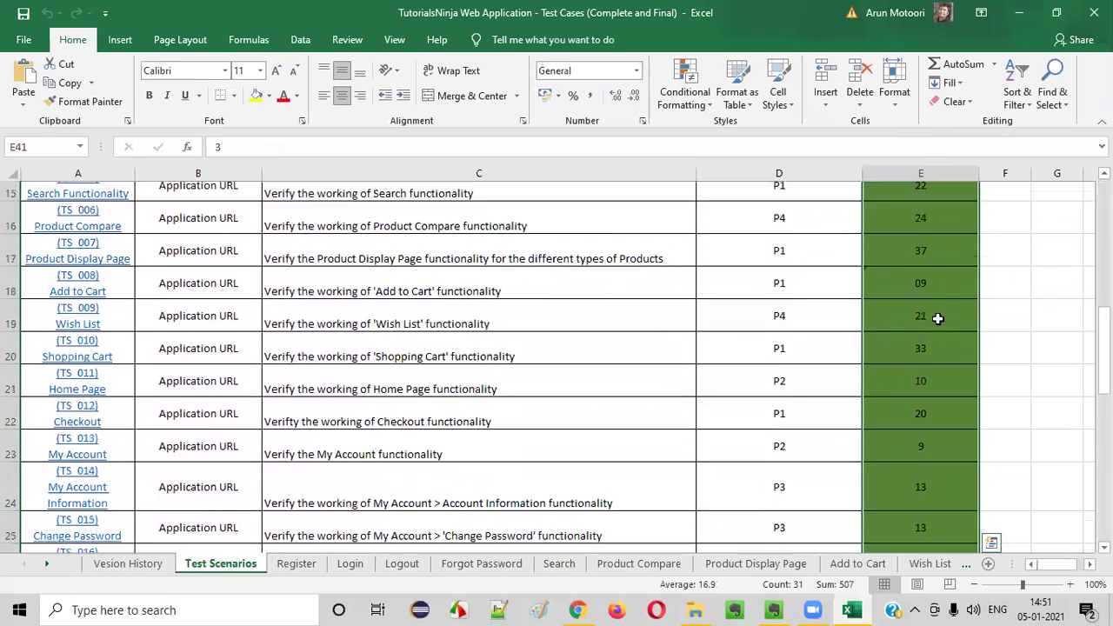
scroll(936, 318, up, 5)
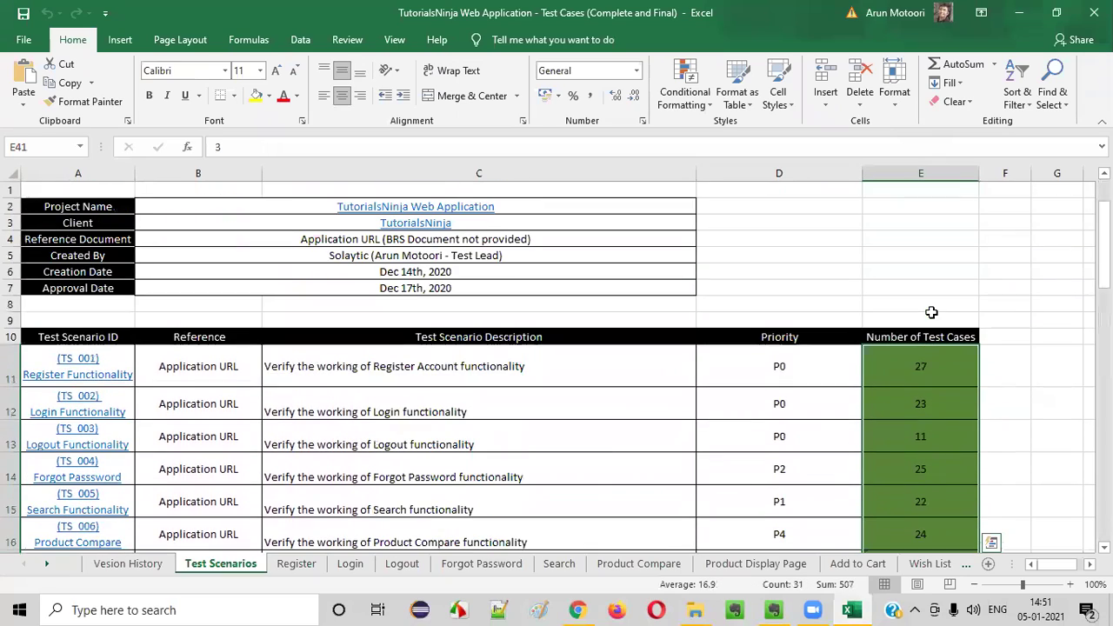
- Glance at the browser and the Evernote session note, then return to the workbook
click(850, 608)
click(850, 608)
click(774, 609)
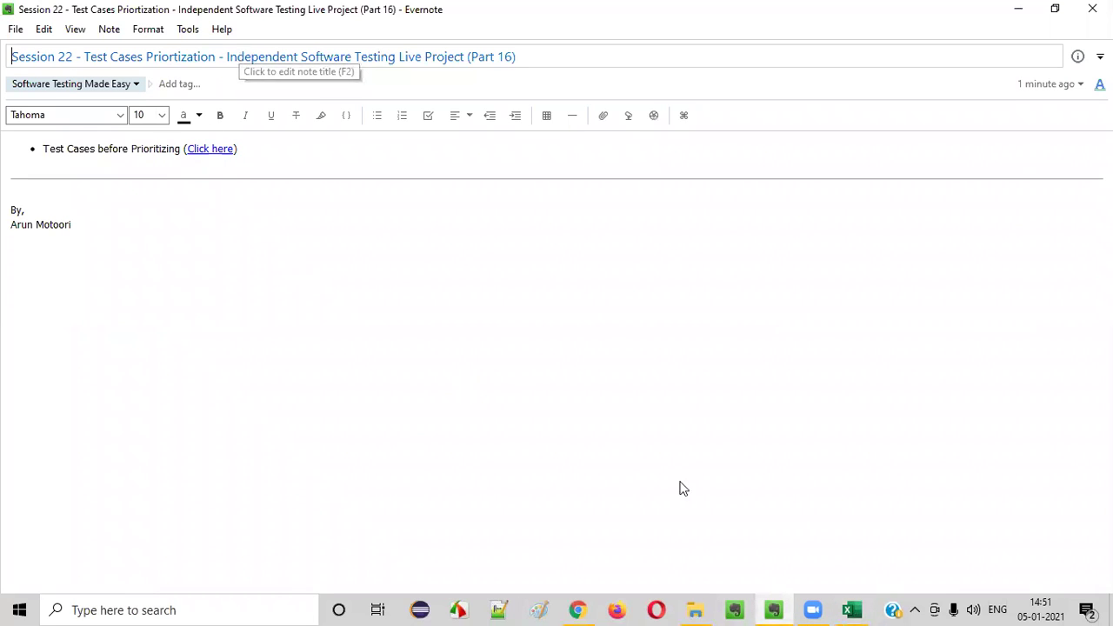
click(850, 609)
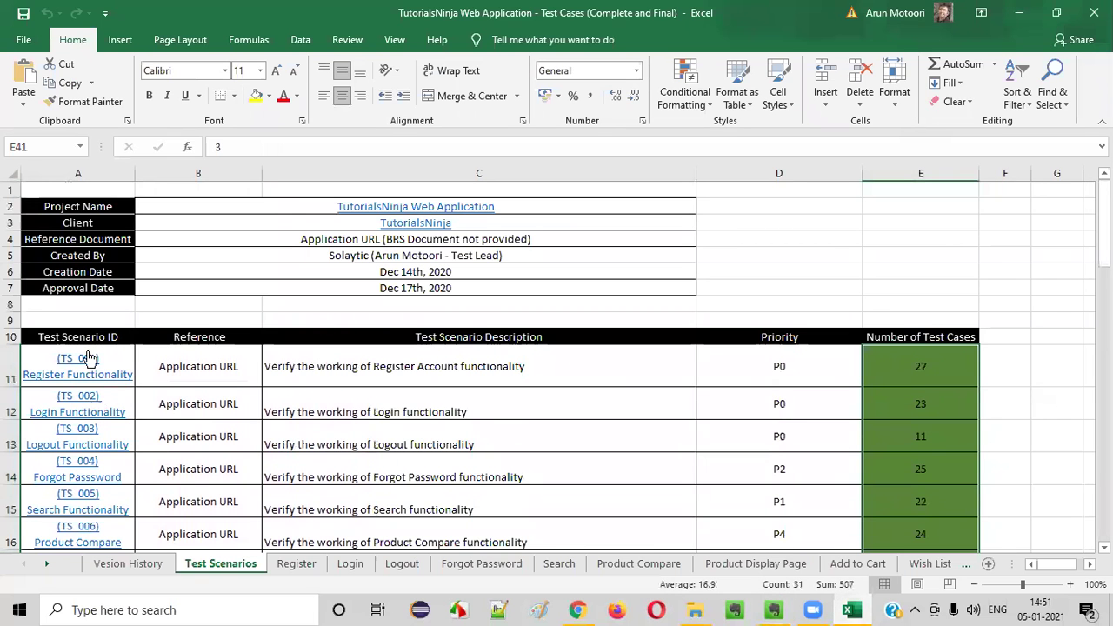
click(920, 366)
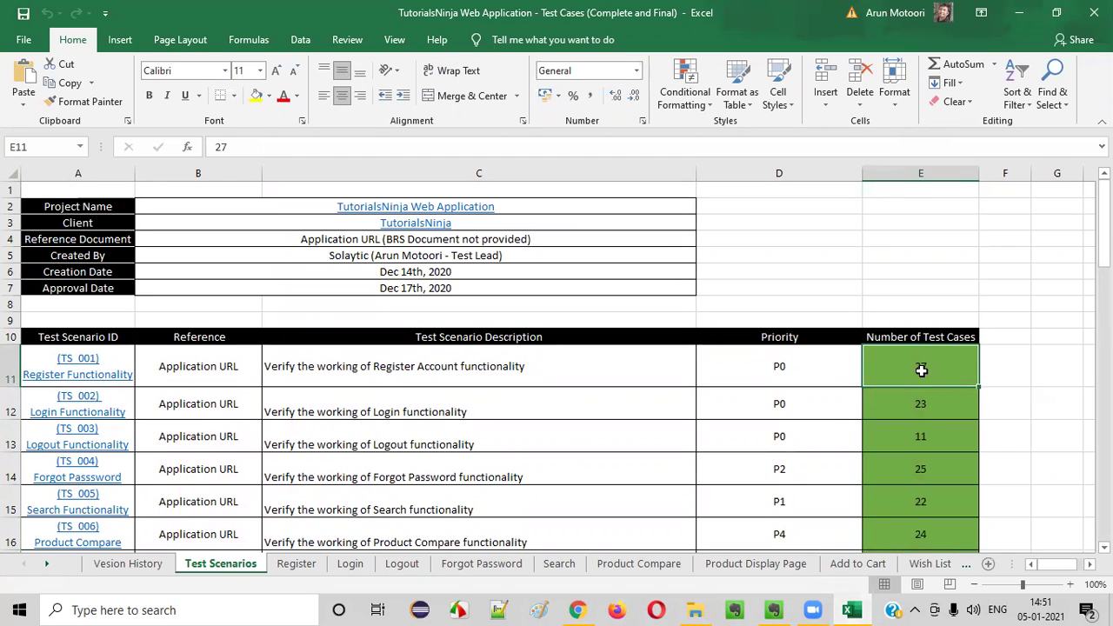
scroll(920, 370, down, 2)
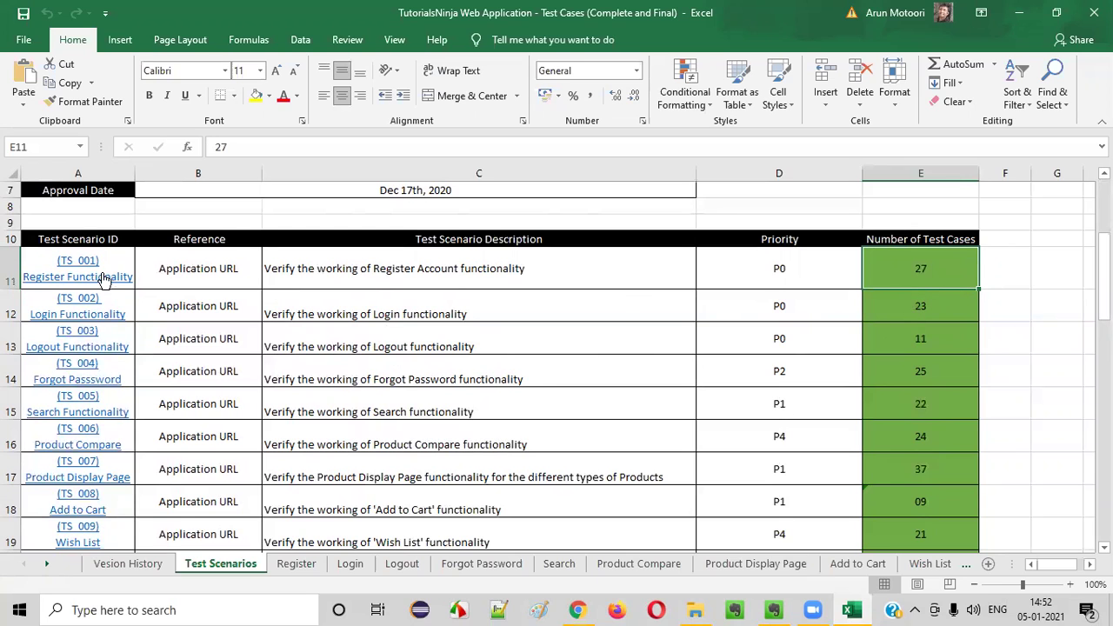
scroll(95, 487, down, 2)
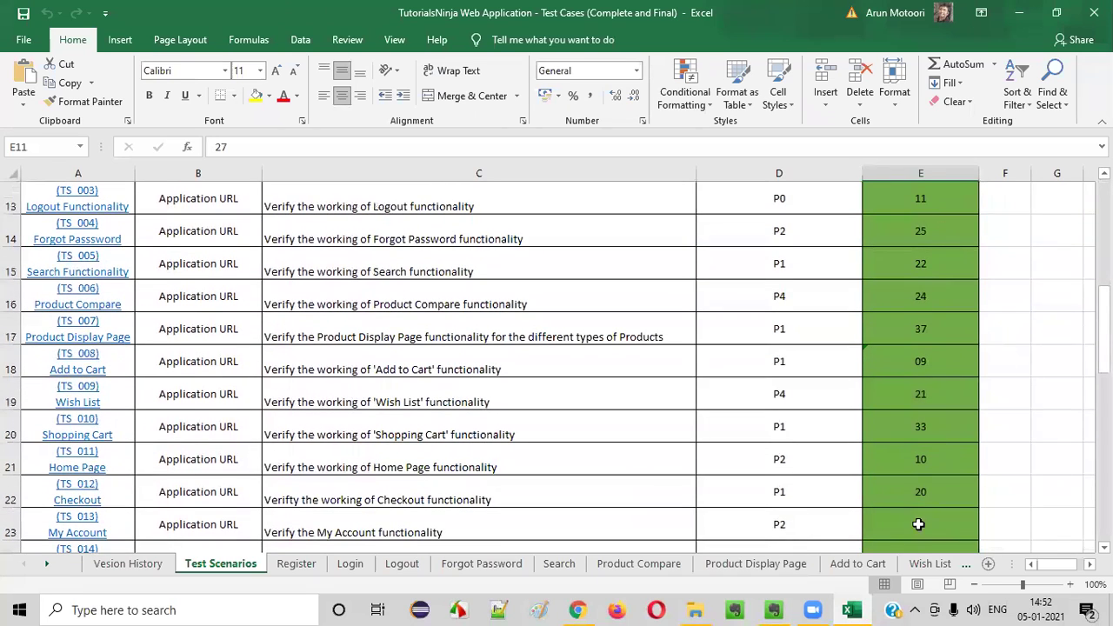
scroll(916, 479, down, 2)
scroll(932, 425, down, 3)
scroll(932, 425, up, 9)
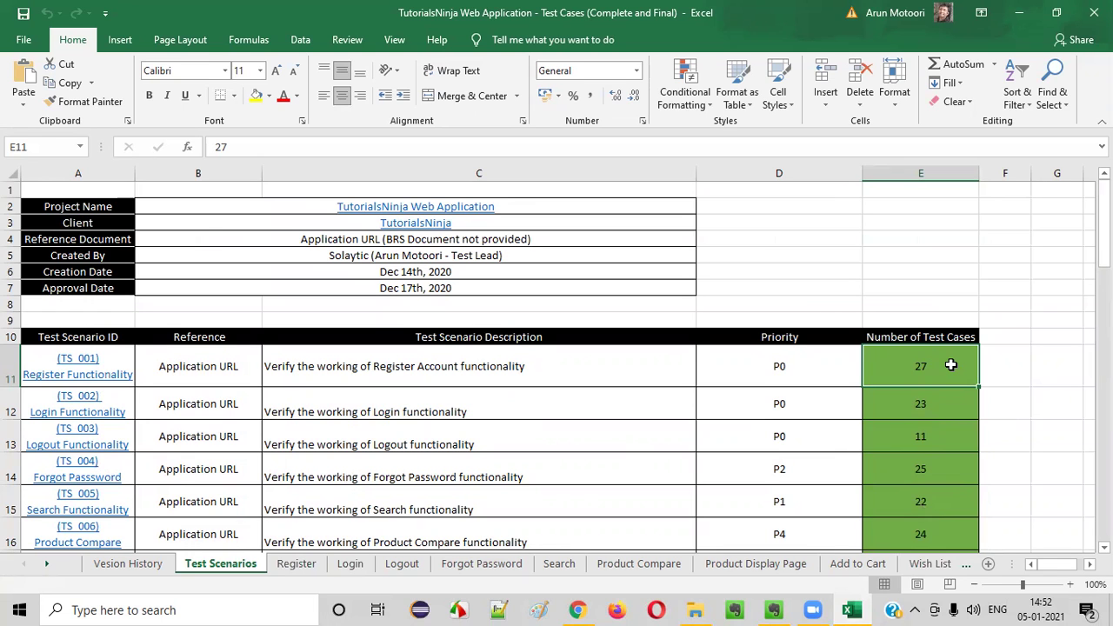
scroll(950, 365, down, 3)
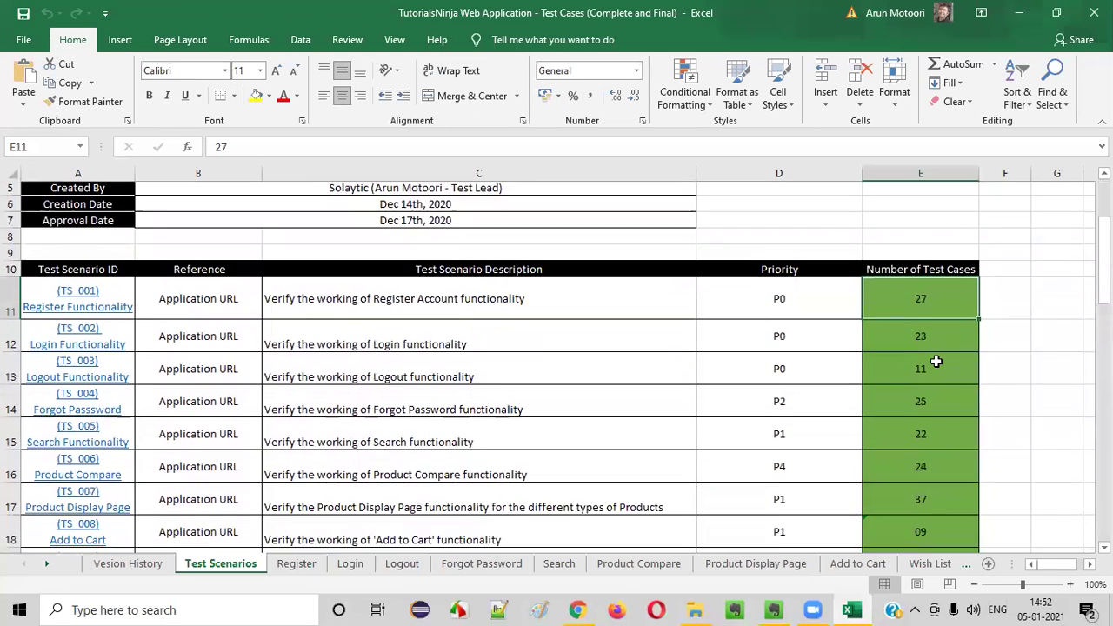
scroll(912, 464, down, 4)
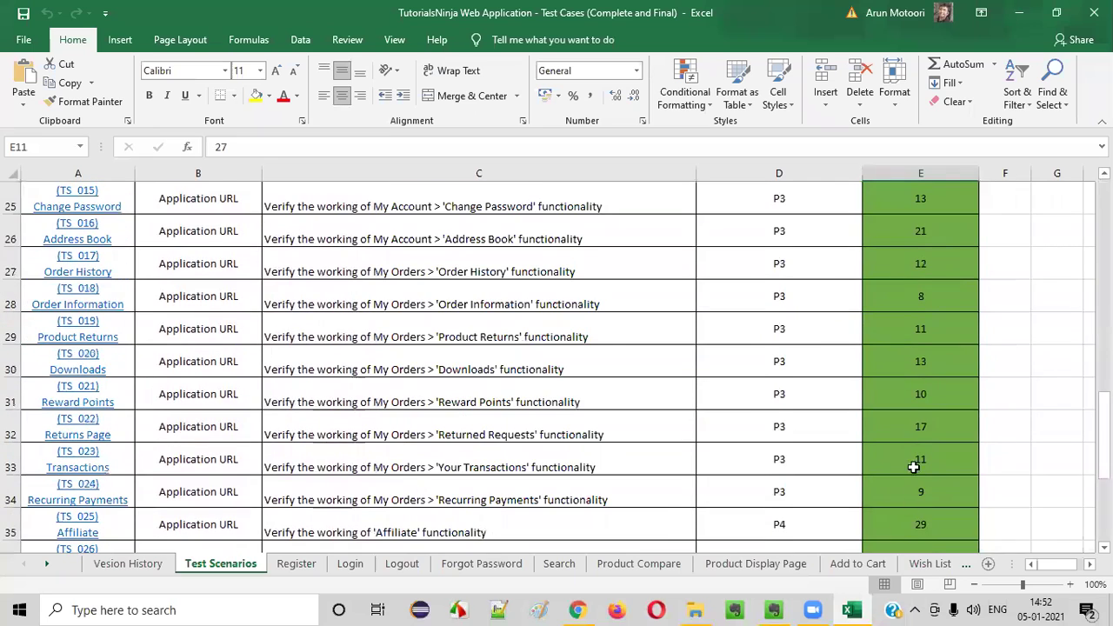
scroll(914, 464, up, 6)
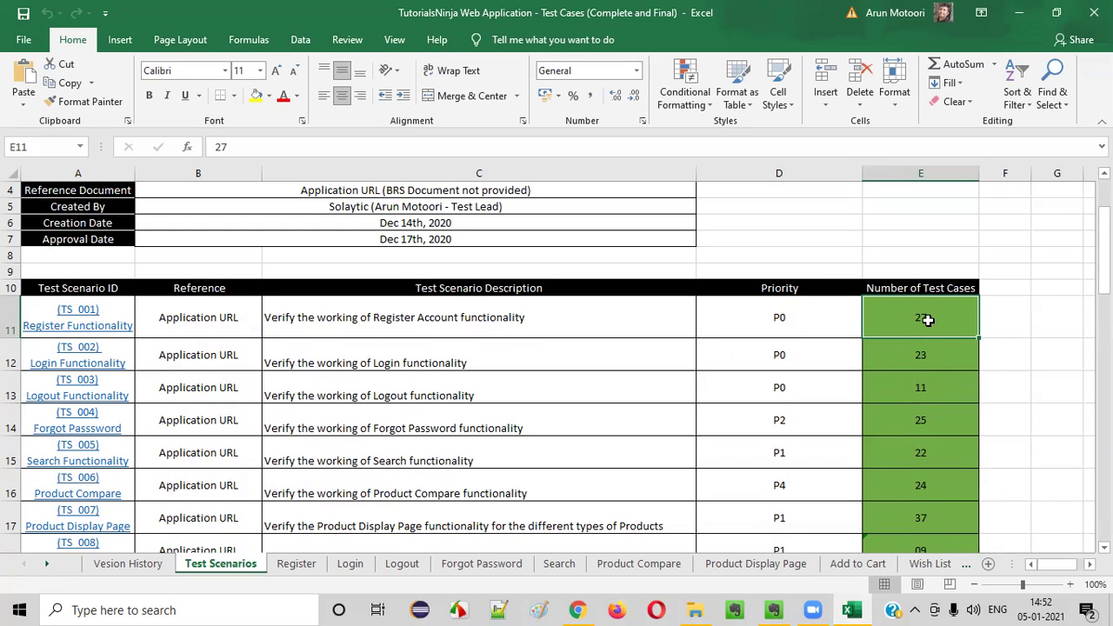
scroll(500, 370, up, 1)
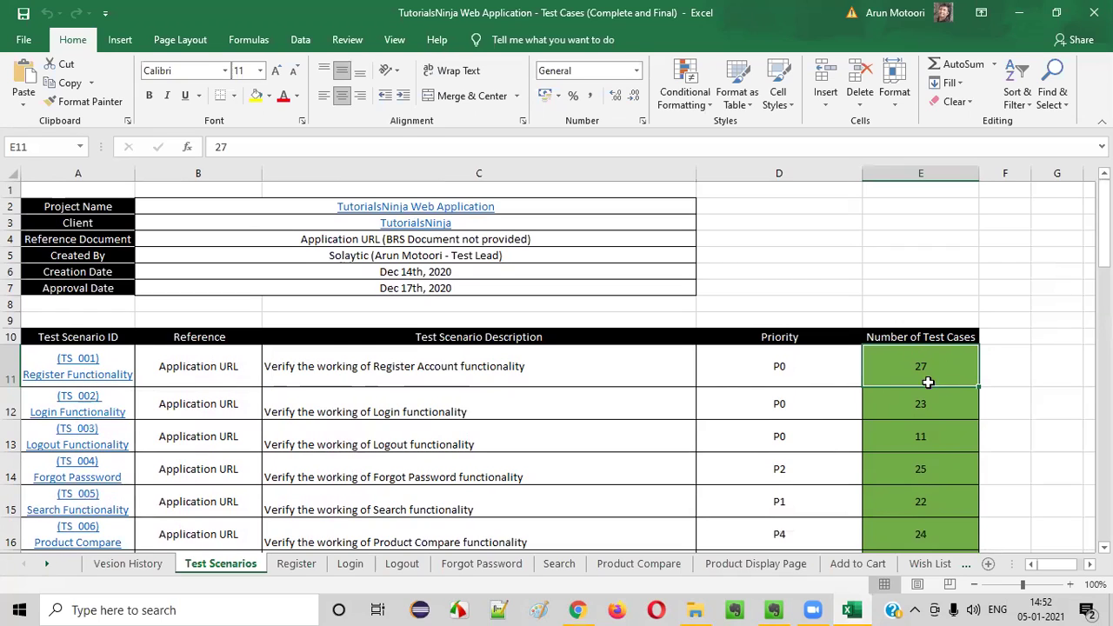
- Follow the Register Functionality link in A11 to the Register sheet, then bring up Chrome
click(78, 383)
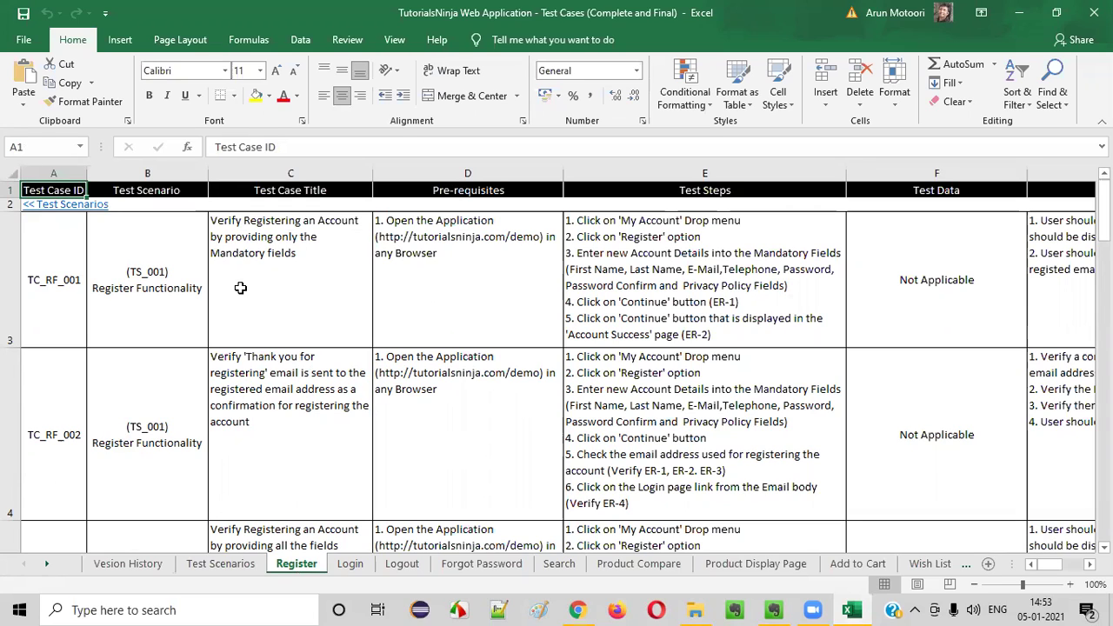
click(578, 609)
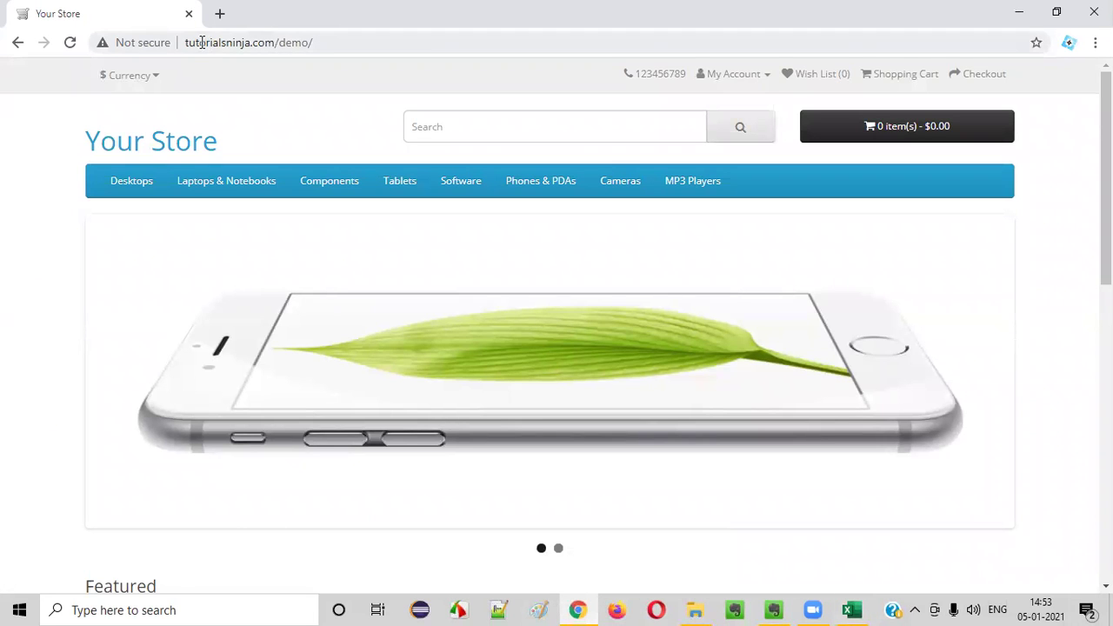
- Check the demo store's web address, then go back to Excel's Test Scenarios sheet
click(191, 43)
key(End)
key(ctrl+a)
click(4, 281)
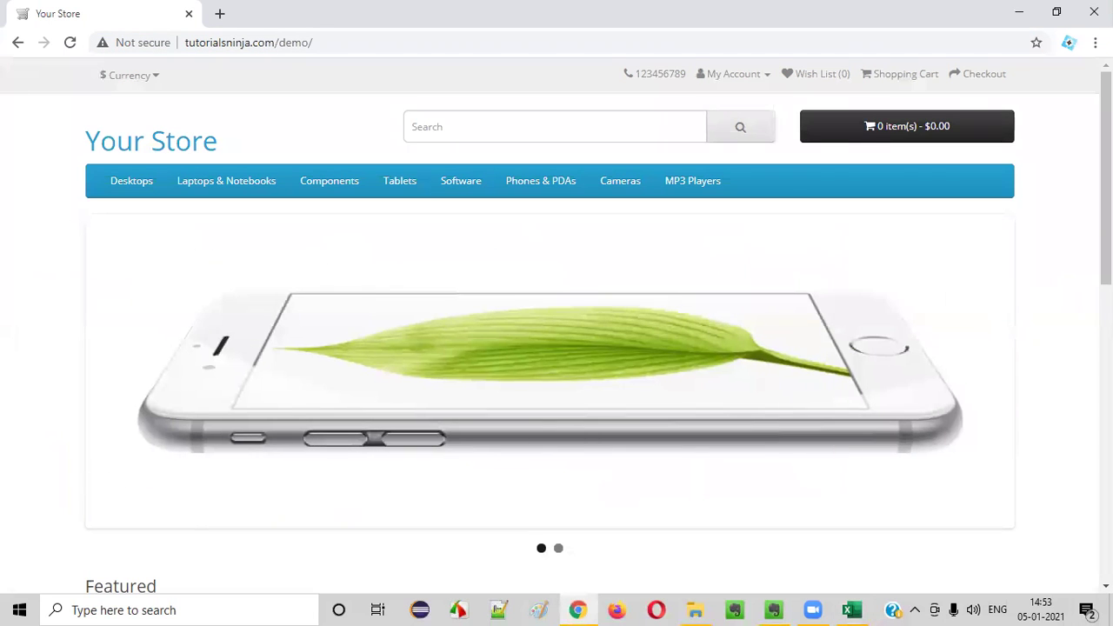
click(852, 610)
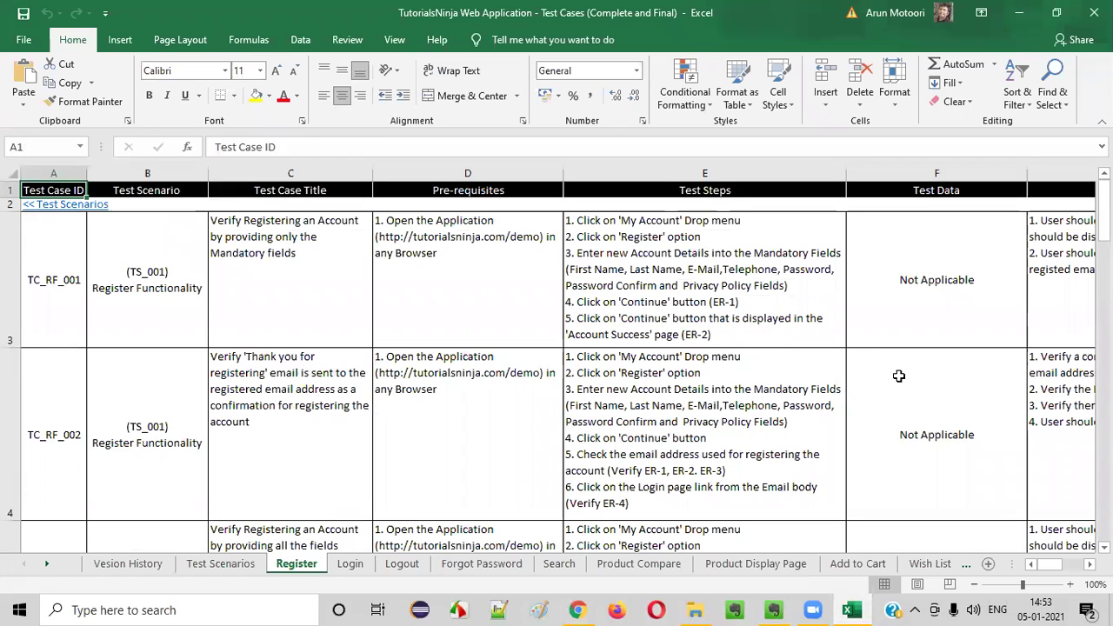
click(865, 607)
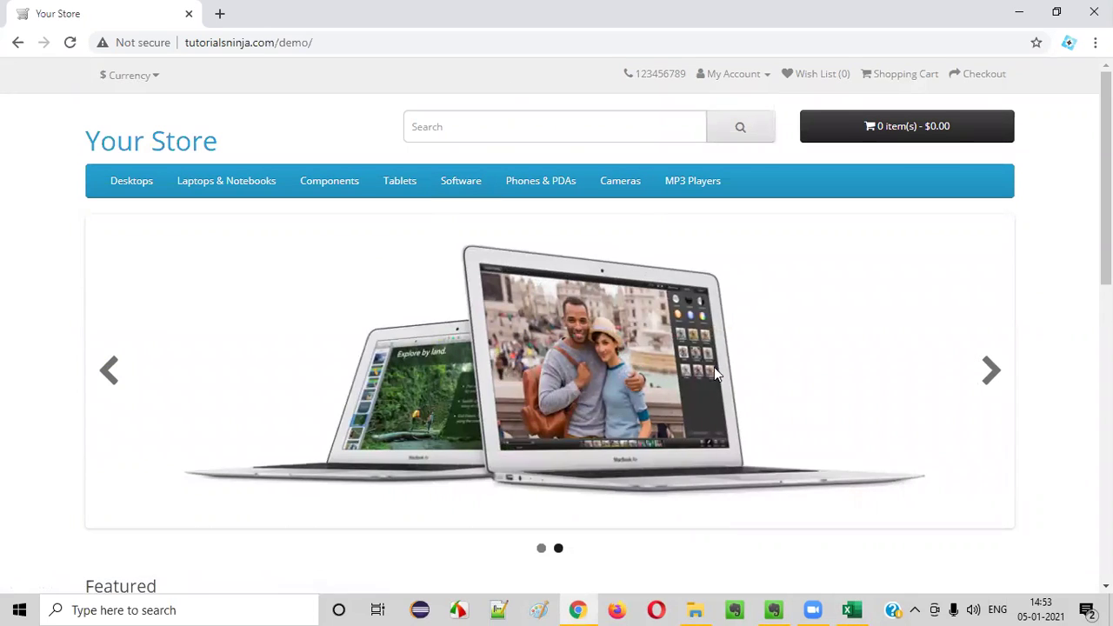
click(854, 609)
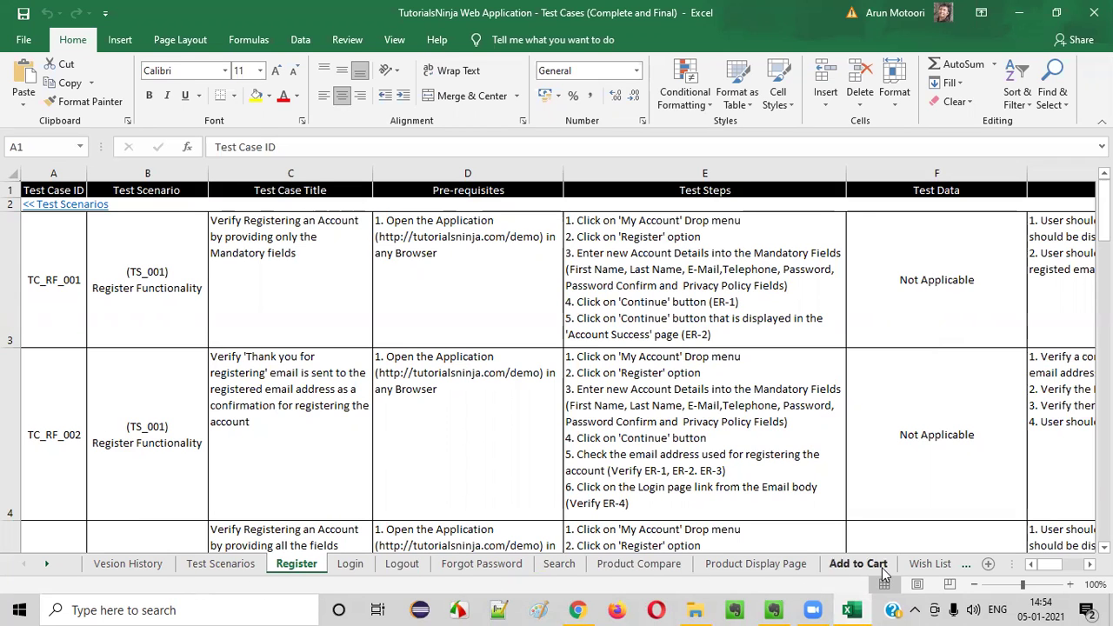
click(220, 563)
- Scroll through the scenario priorities down to TS_031, then go back to the Register sheet
scroll(137, 400, down, 1)
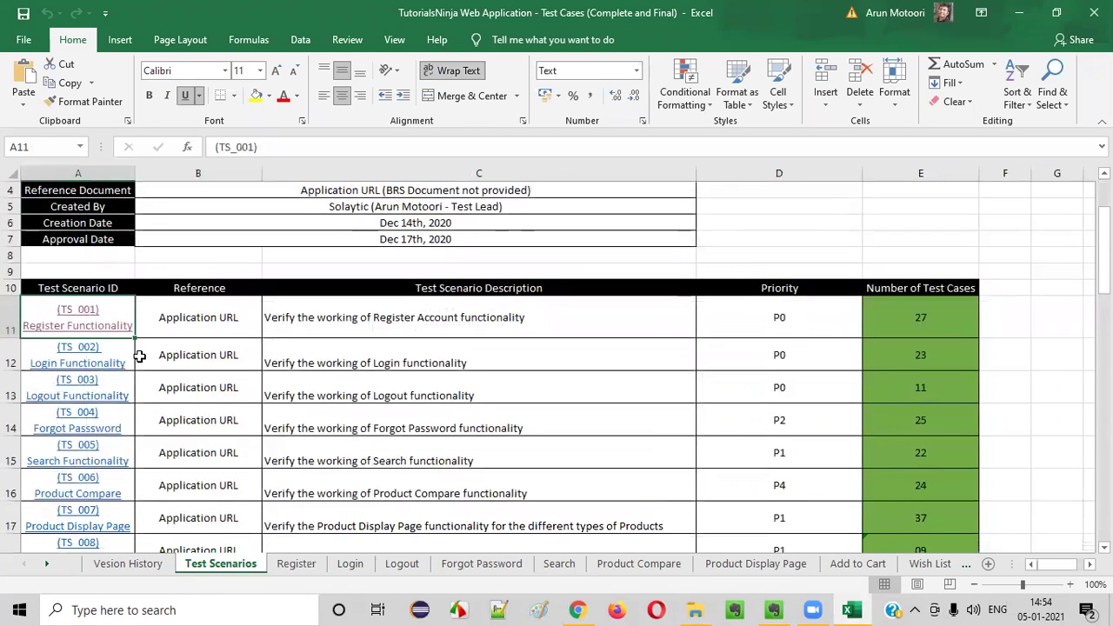
scroll(106, 359, down, 2)
scroll(85, 434, down, 8)
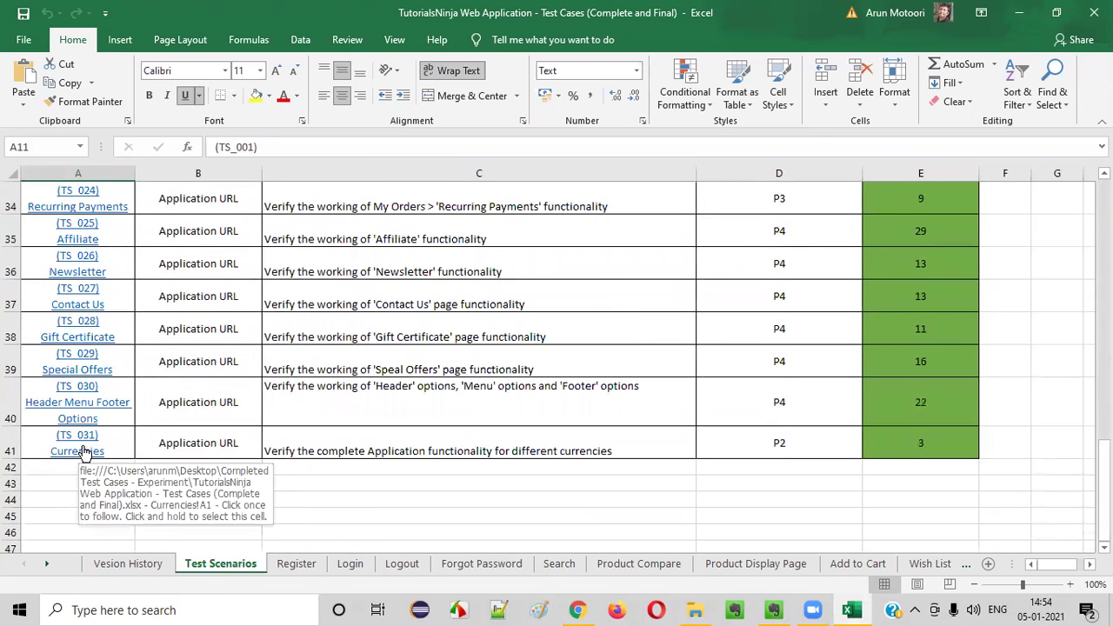
scroll(85, 452, up, 10)
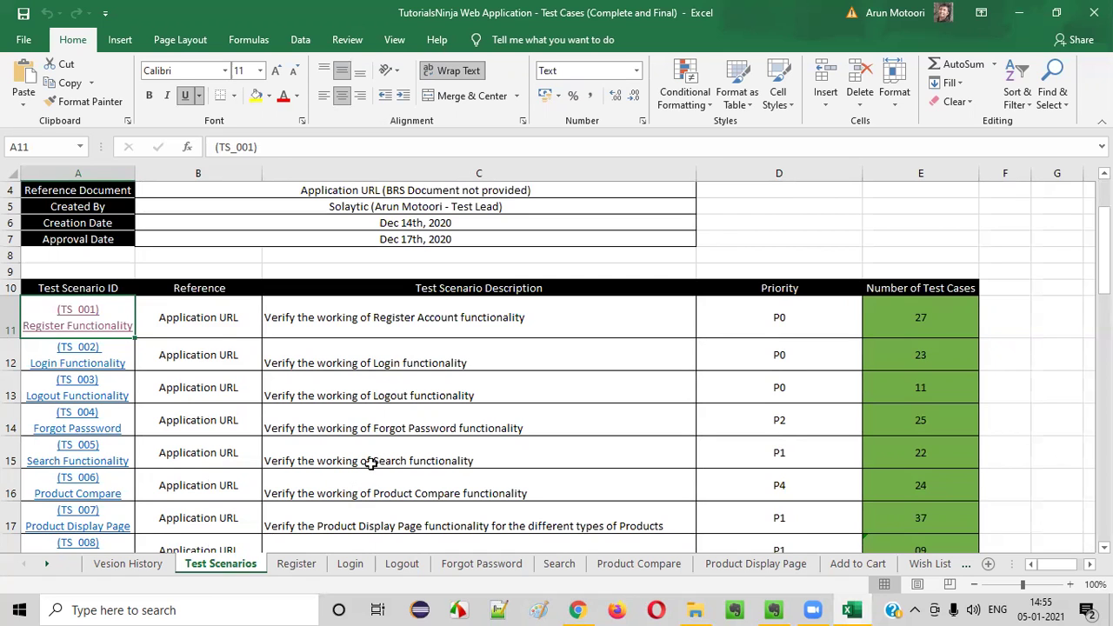
click(297, 564)
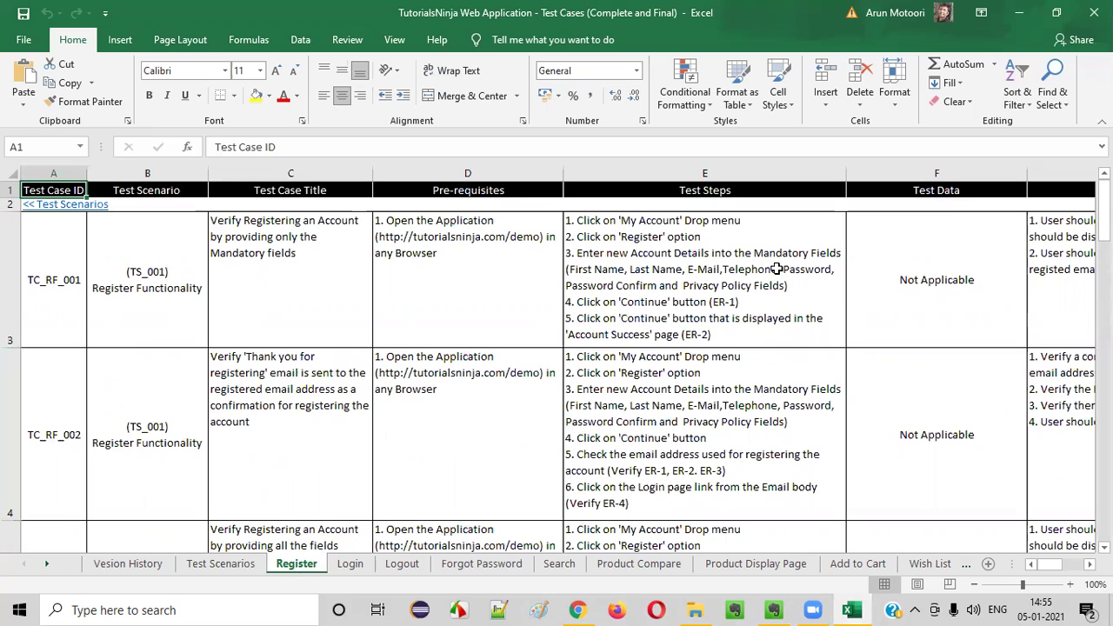
- Move from TC_RF_001's title across row 3 and start editing its Priority cell I3
click(302, 283)
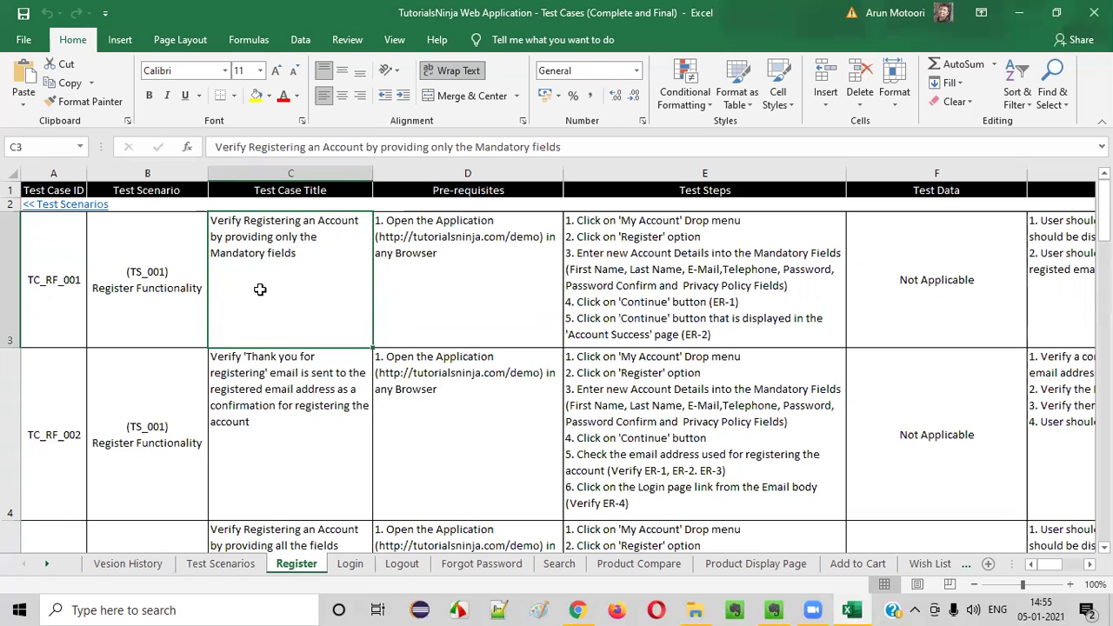
key(Right)
key(Right)
key(Right)
key(Right)
key(Right)
key(Right)
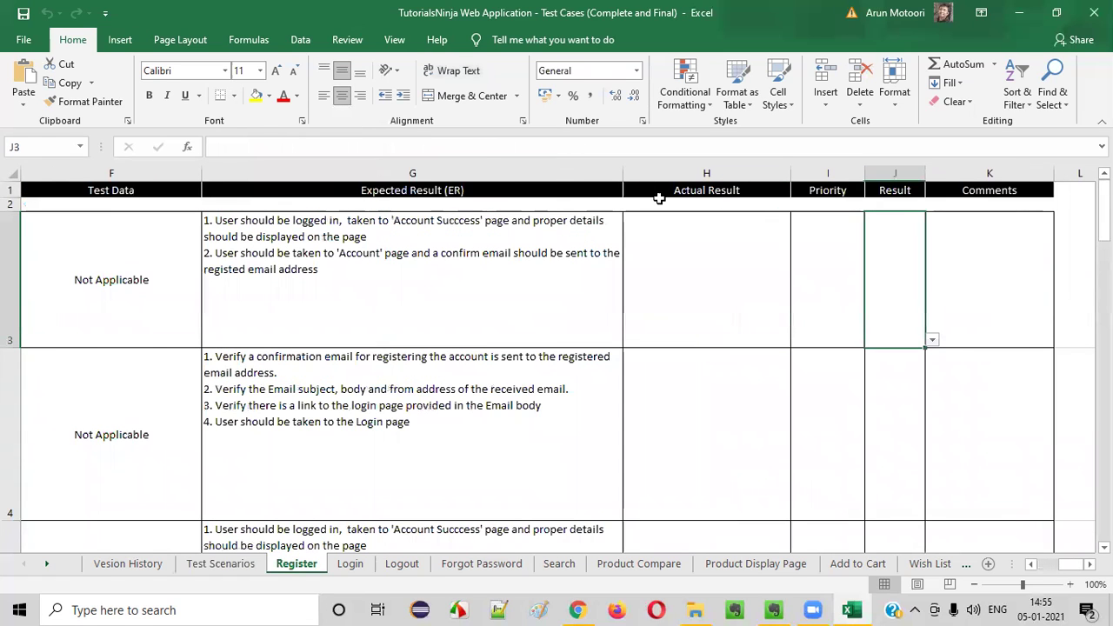
double_click(827, 271)
- Enter uppercase P1 as TC_RF_001's Priority in I3, then select TC_RF_002's title
text(p1)
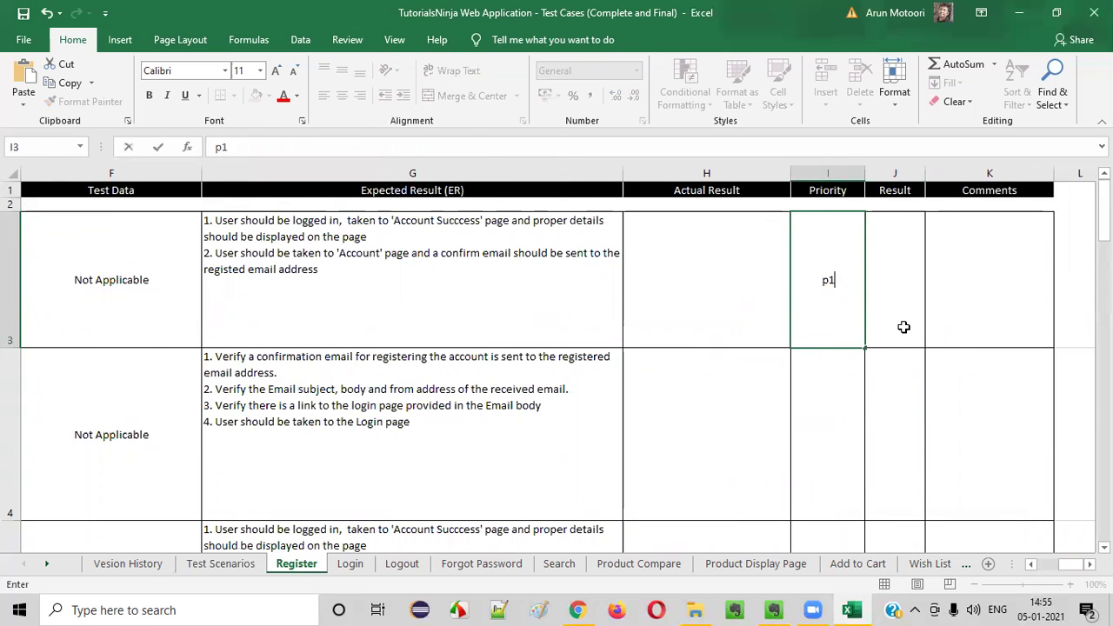
key(BackSpace)
key(BackSpace)
text(P1)
key(ctrl+Return)
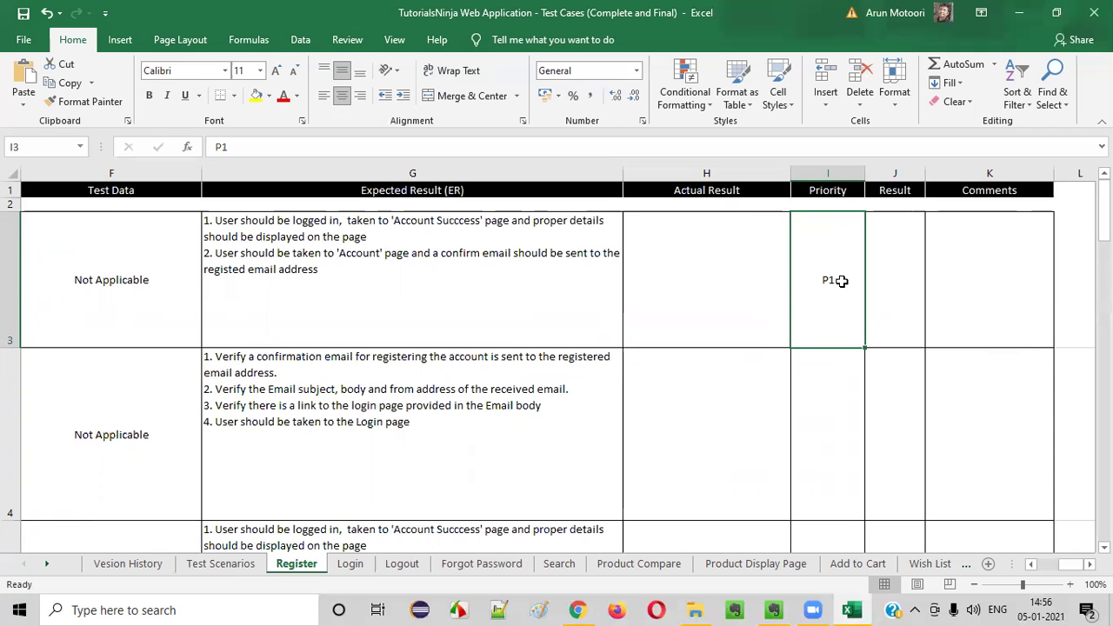
drag(841, 322, 39, 287)
click(368, 258)
click(328, 391)
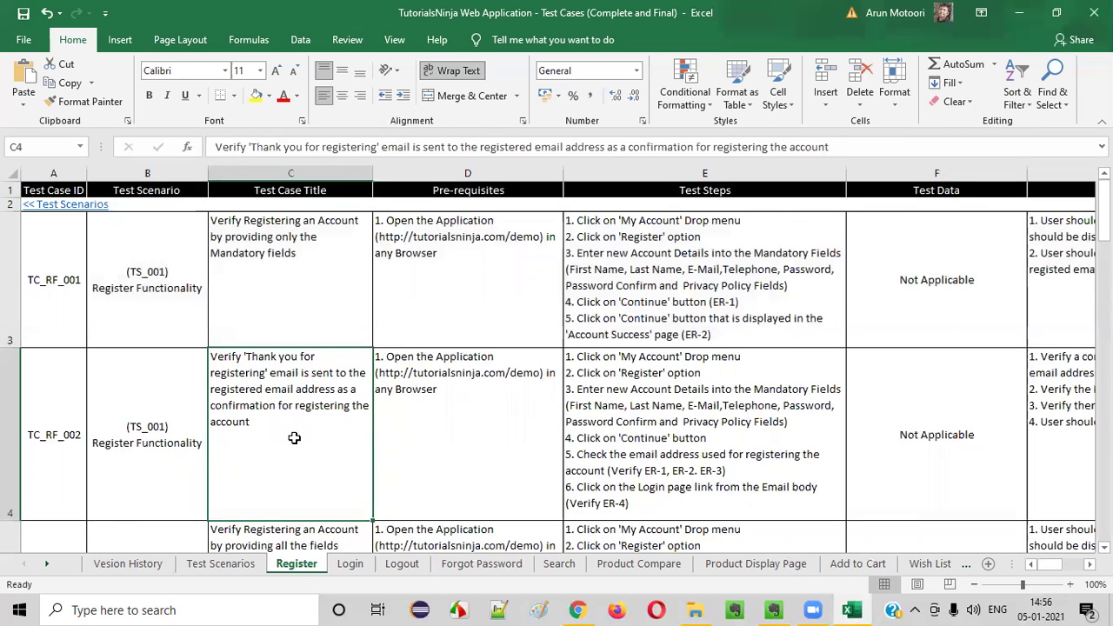
- Copy P1 from I3 into I4 and change it to P2 for TC_RF_002
click(269, 293)
click(266, 466)
click(277, 242)
click(296, 435)
key(Right)
key(Right)
key(Right)
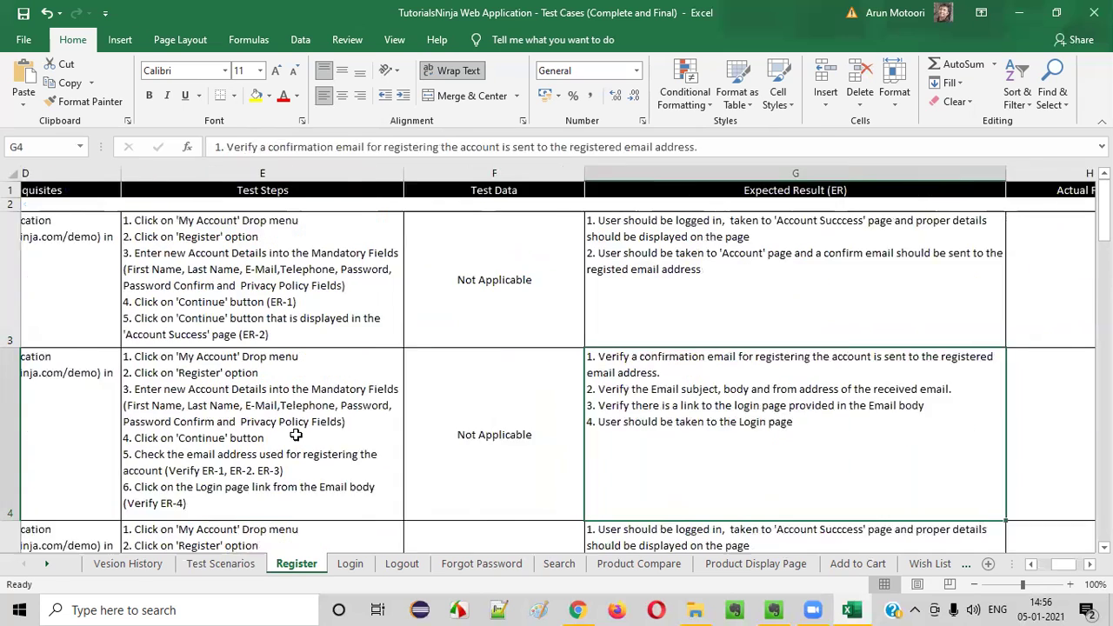
key(Right)
key(Right)
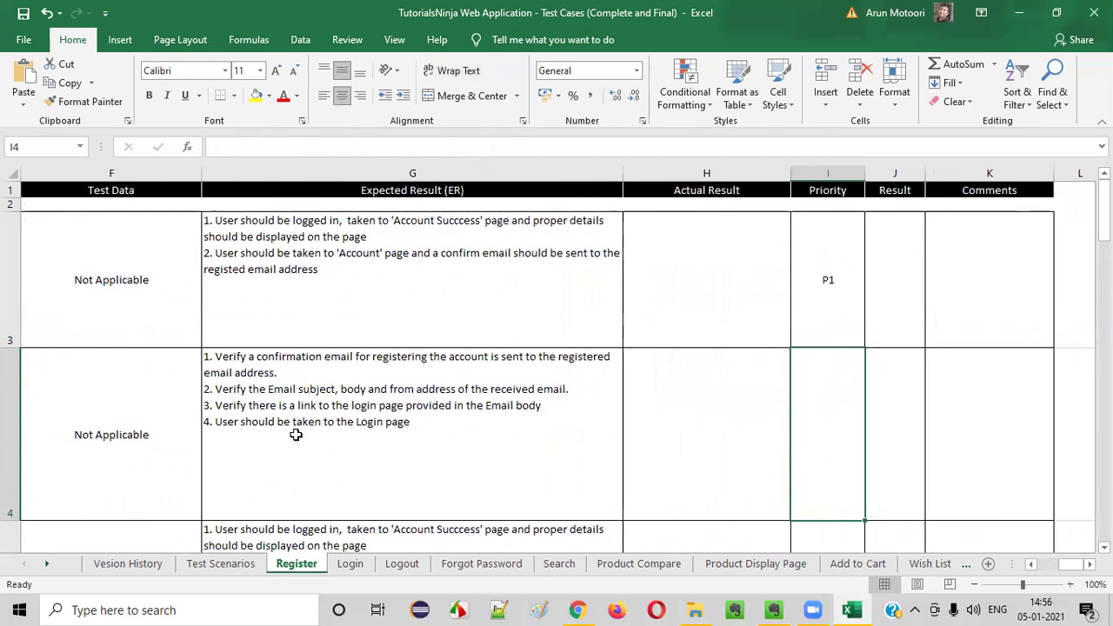
click(839, 309)
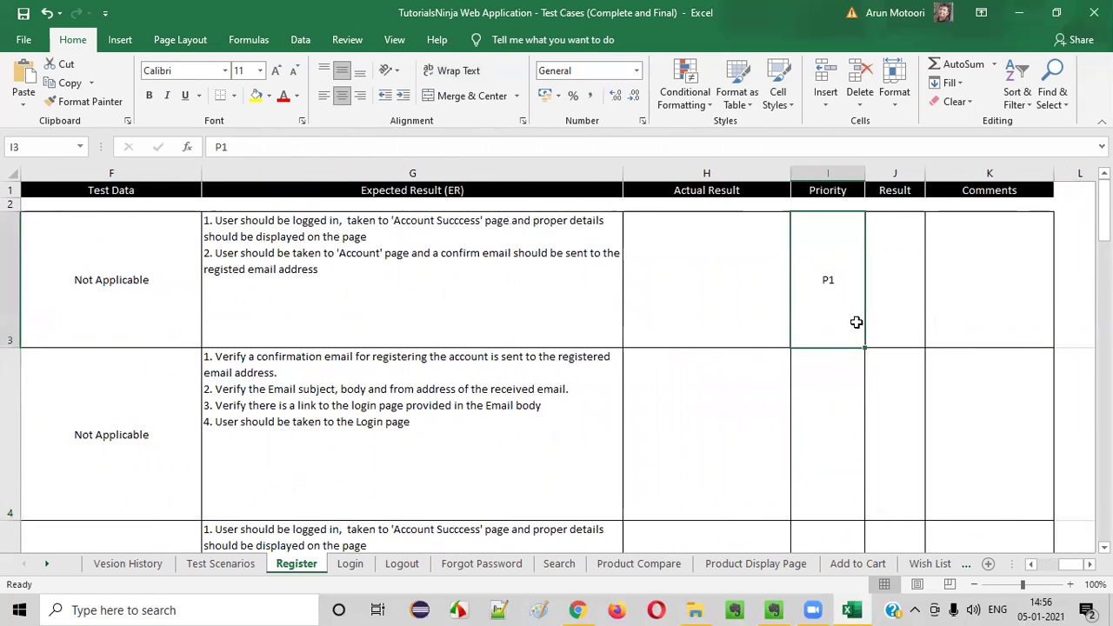
key(ctrl+c)
click(852, 415)
key(ctrl+v)
double_click(852, 435)
double_click(832, 436)
text(P2)
click(666, 458)
- Copy the P2 priority from I4 into I5 for TC_RF_003
click(831, 428)
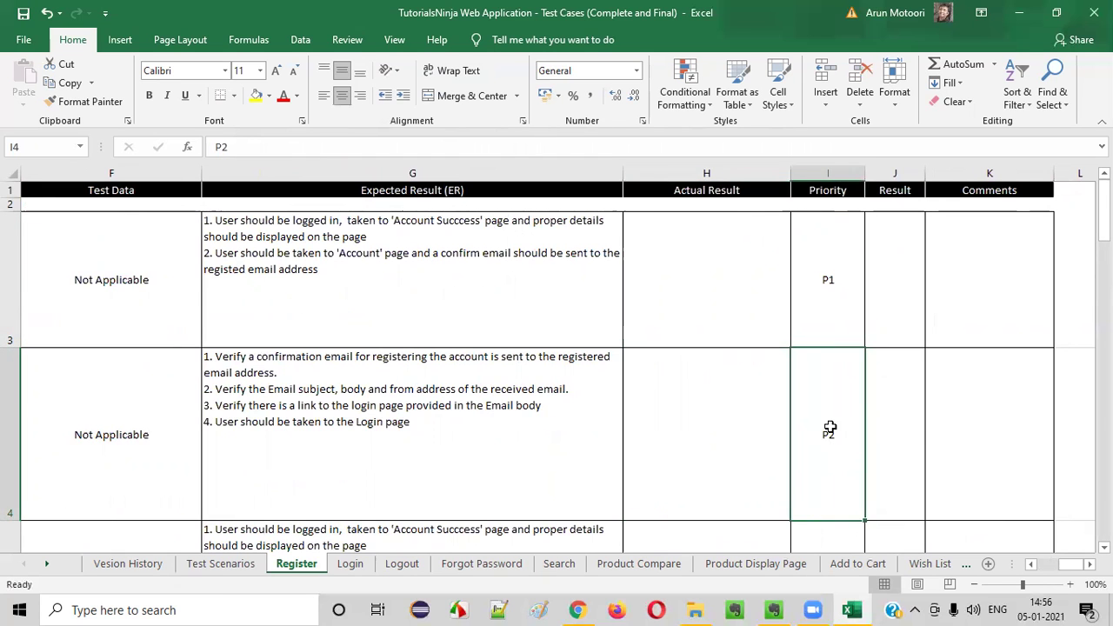
scroll(522, 391, left, 6)
click(228, 435)
key(Down)
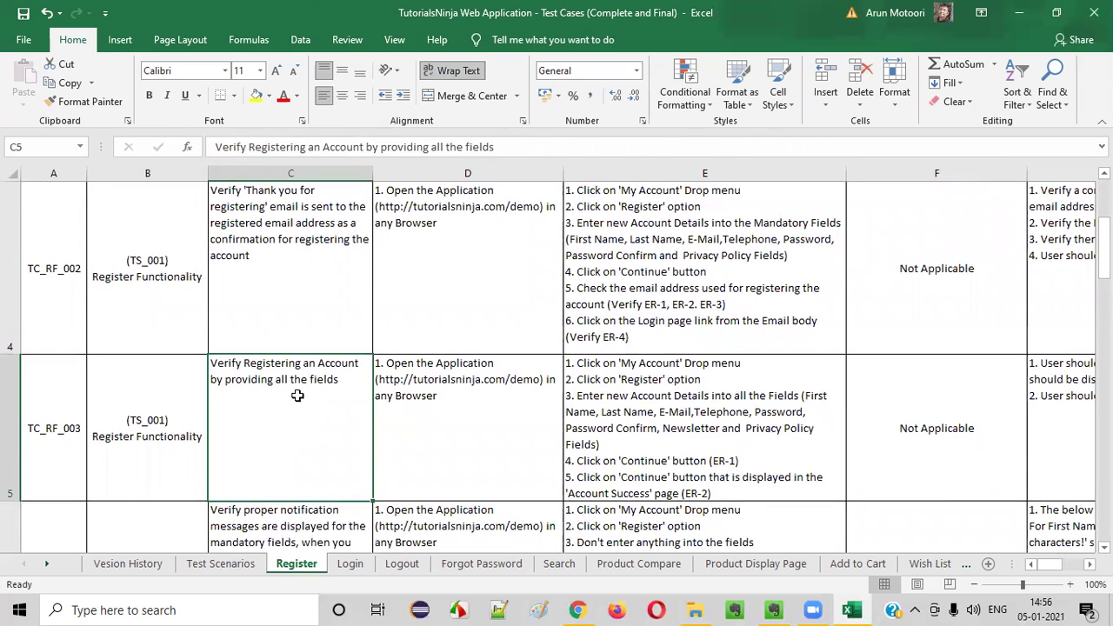
key(Right)
key(Right)
key(Right)
key(Right)
key(Right)
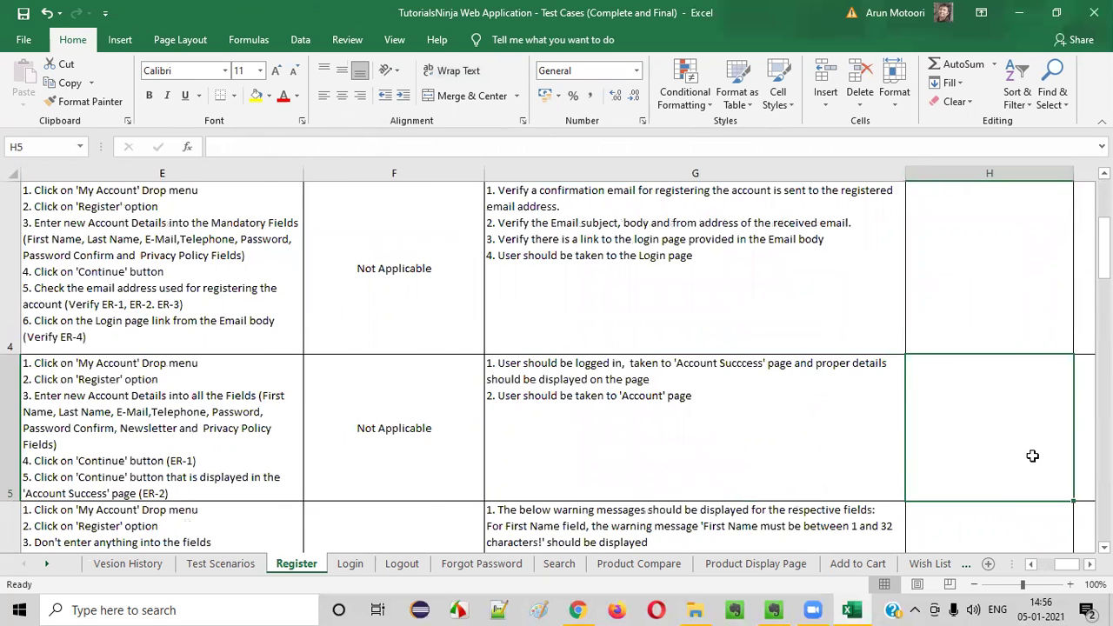
key(Right)
click(817, 285)
key(ctrl+c)
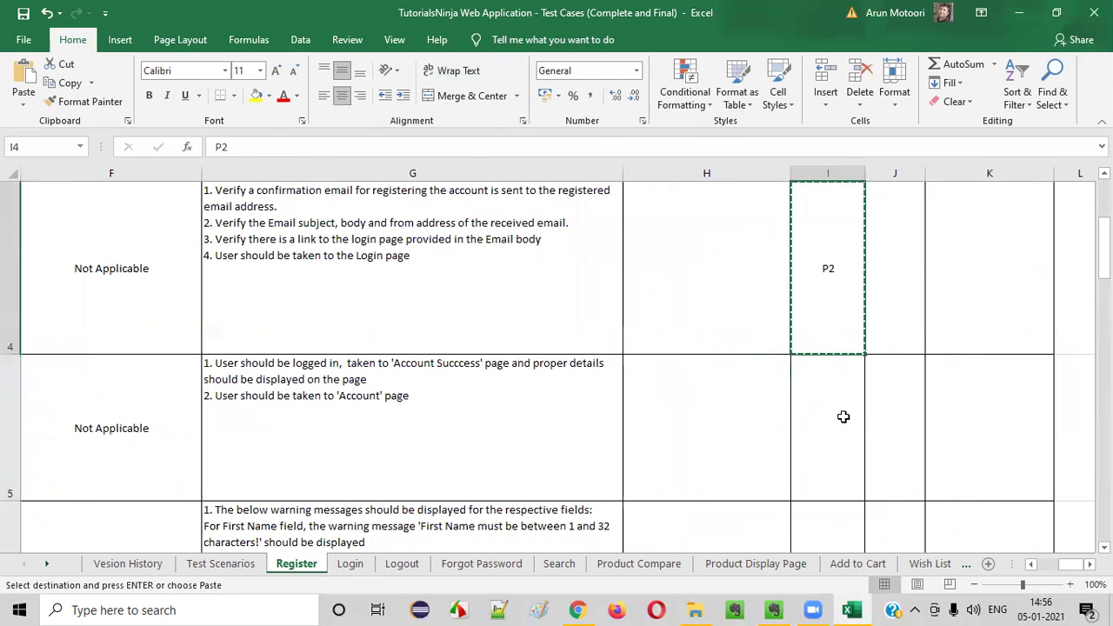
click(843, 417)
key(ctrl+v)
drag(844, 423, 35, 330)
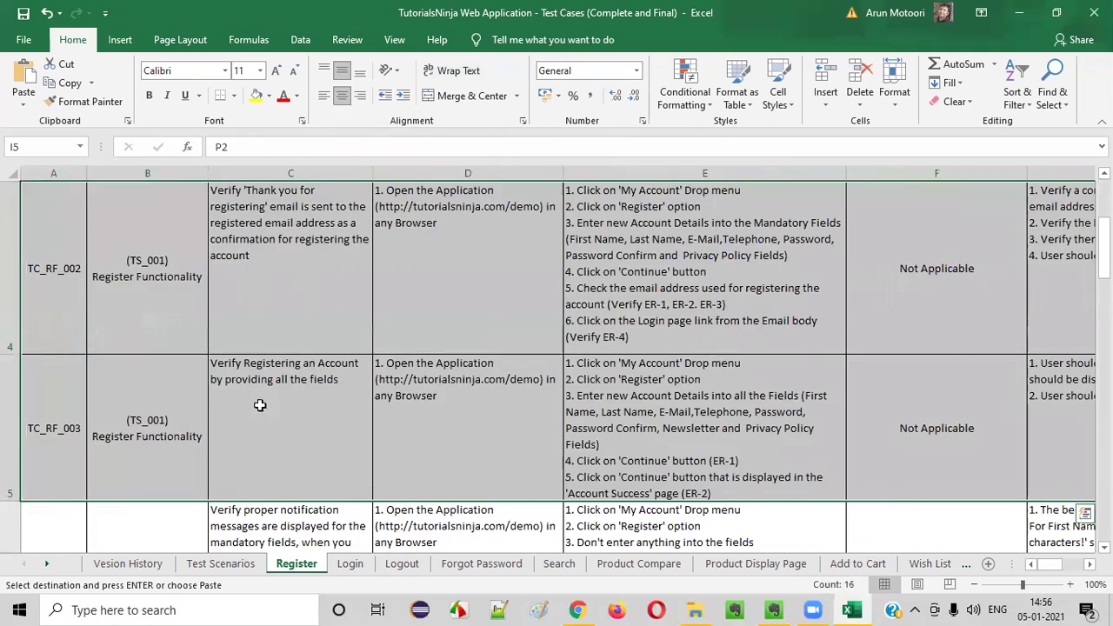
click(259, 405)
- Review the first Register test case titles and paste P2 into TC_RF_003's Priority cell
scroll(300, 418, up, 1)
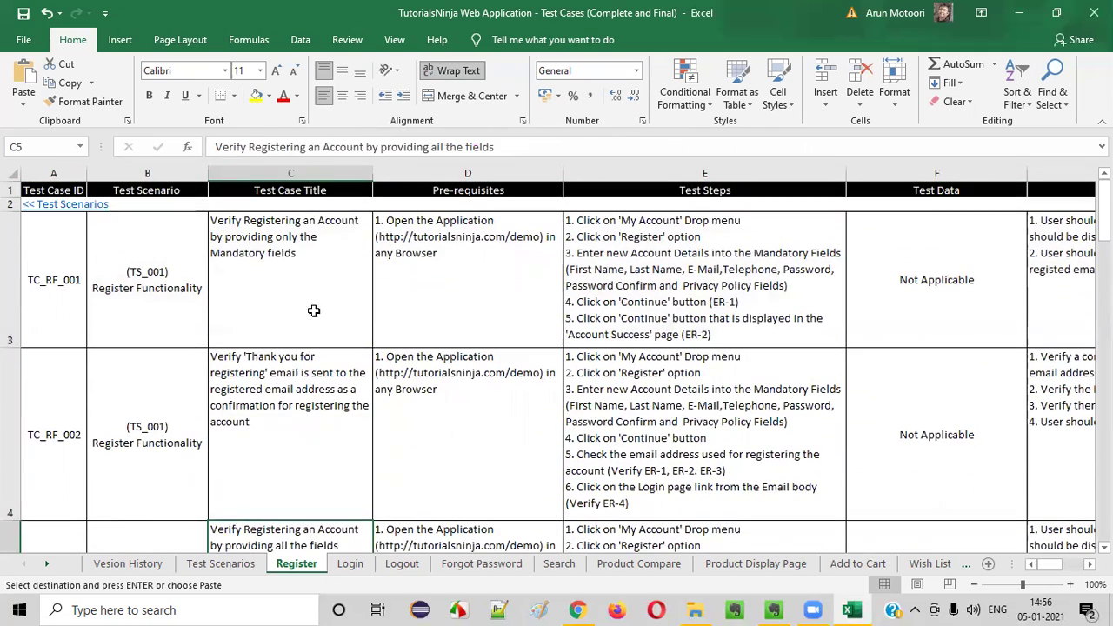
click(287, 300)
scroll(287, 330, down, 1)
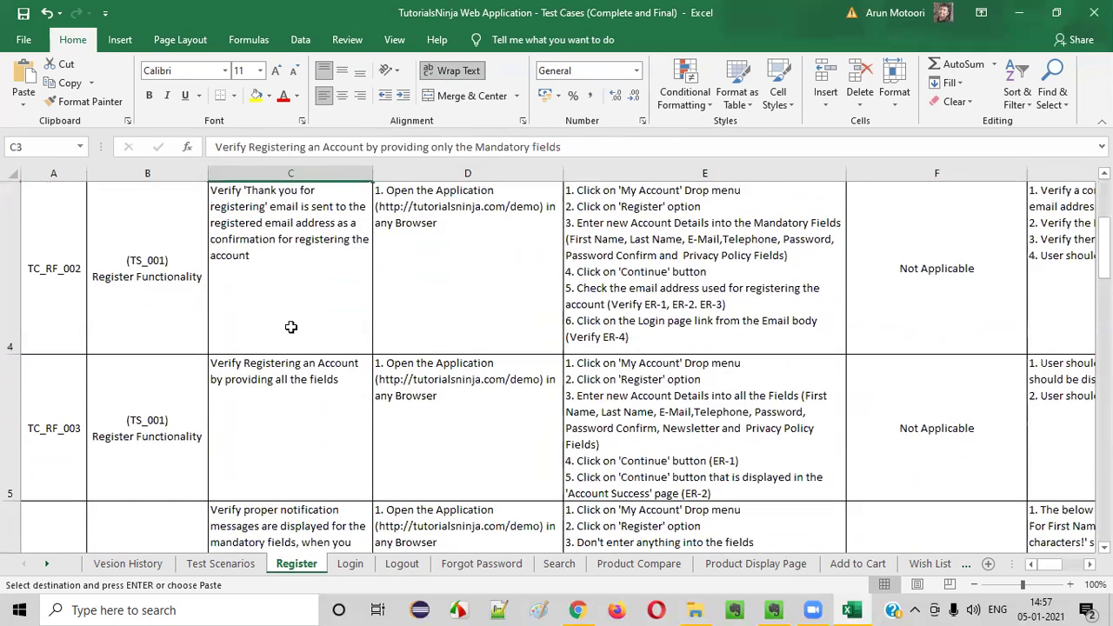
click(302, 405)
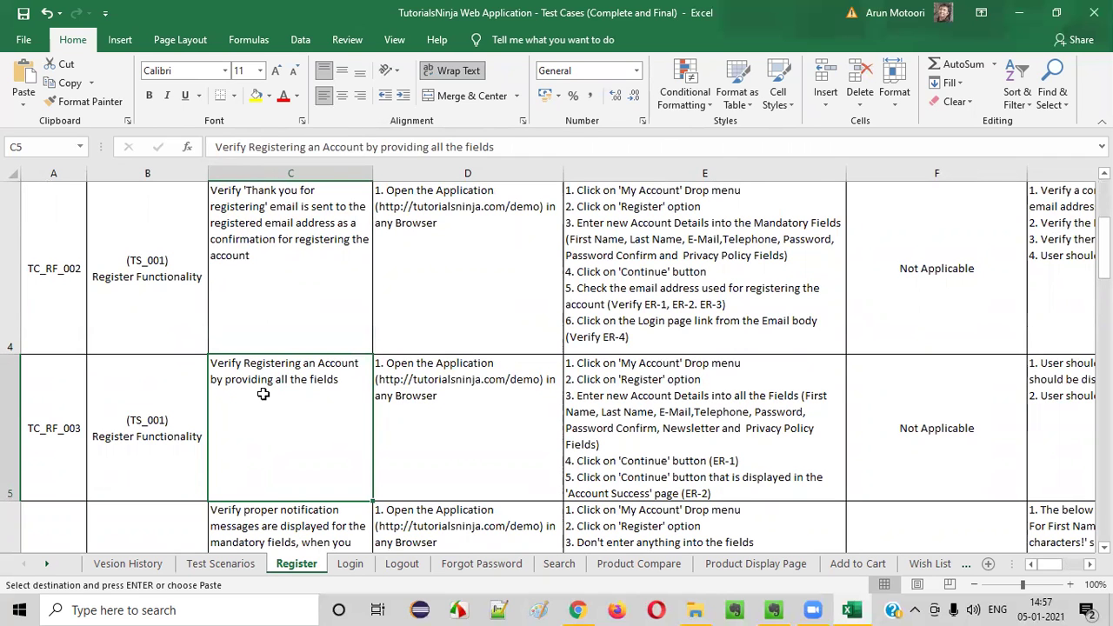
scroll(263, 394, up, 1)
click(290, 288)
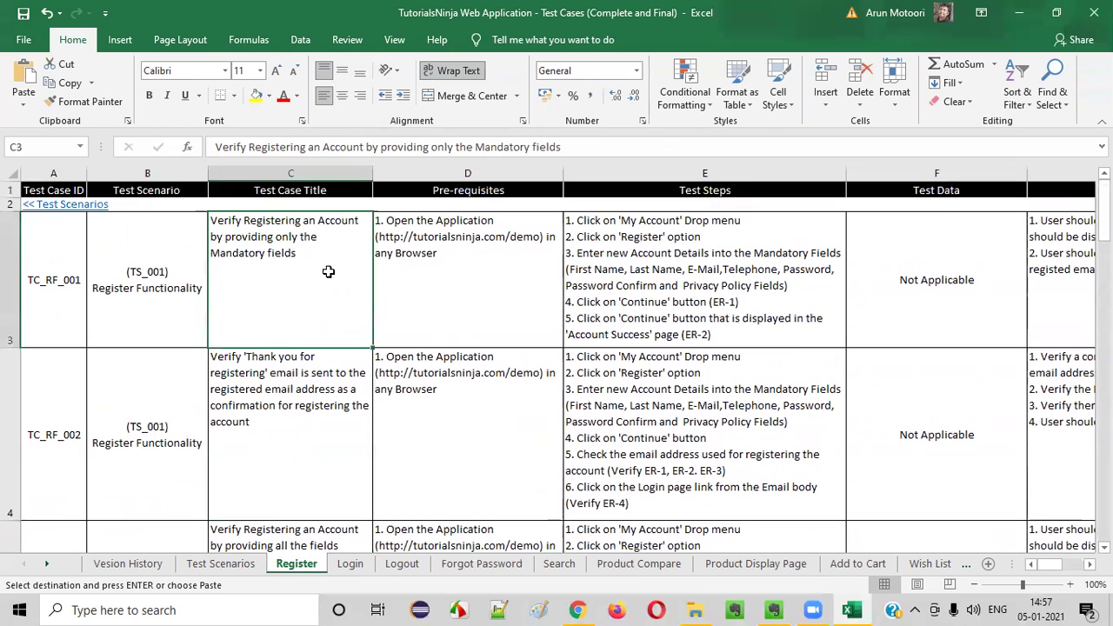
key(Down)
key(Down)
key(Down)
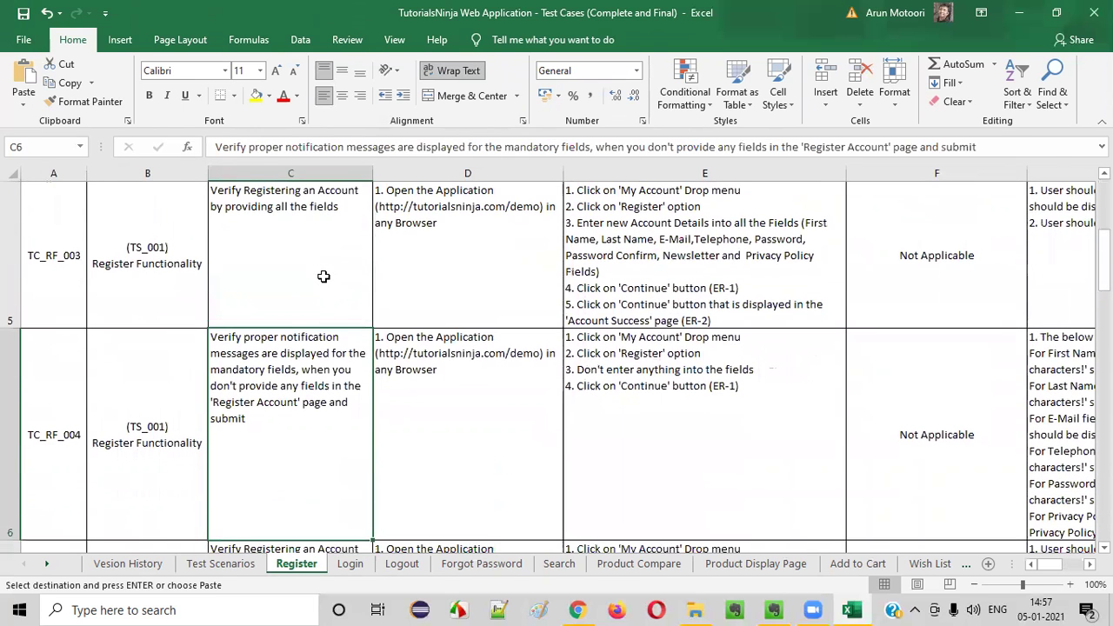
click(294, 368)
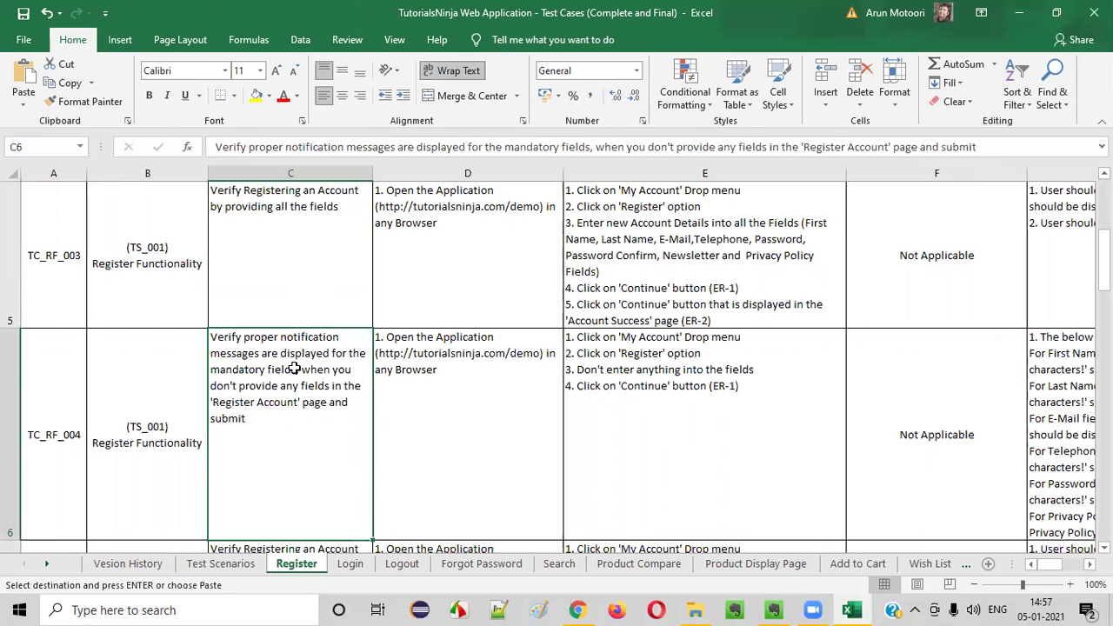
click(306, 277)
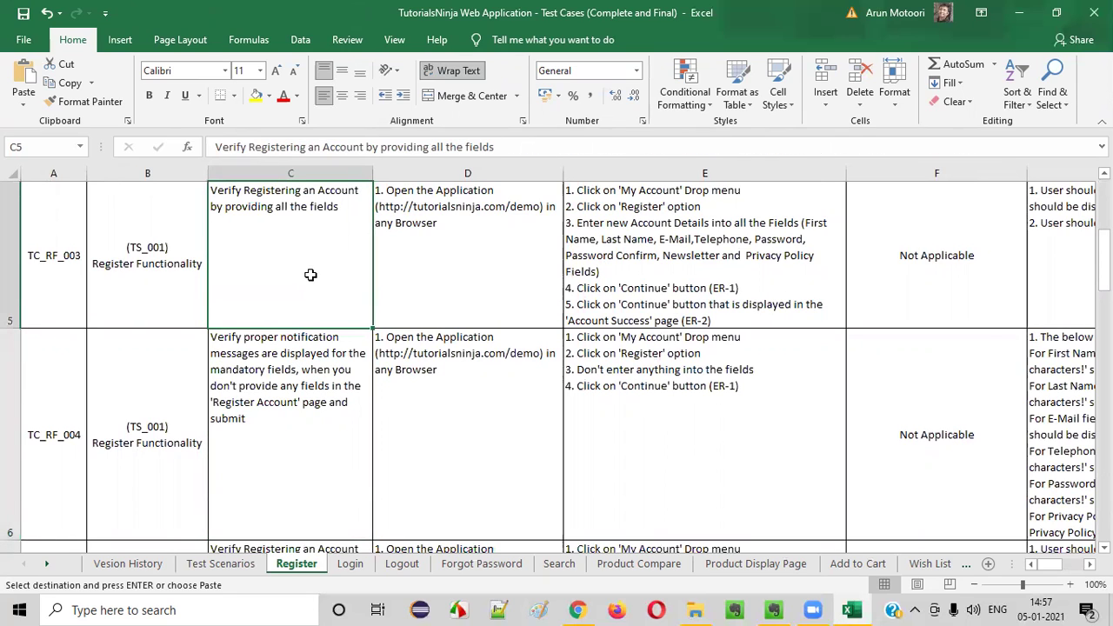
click(318, 369)
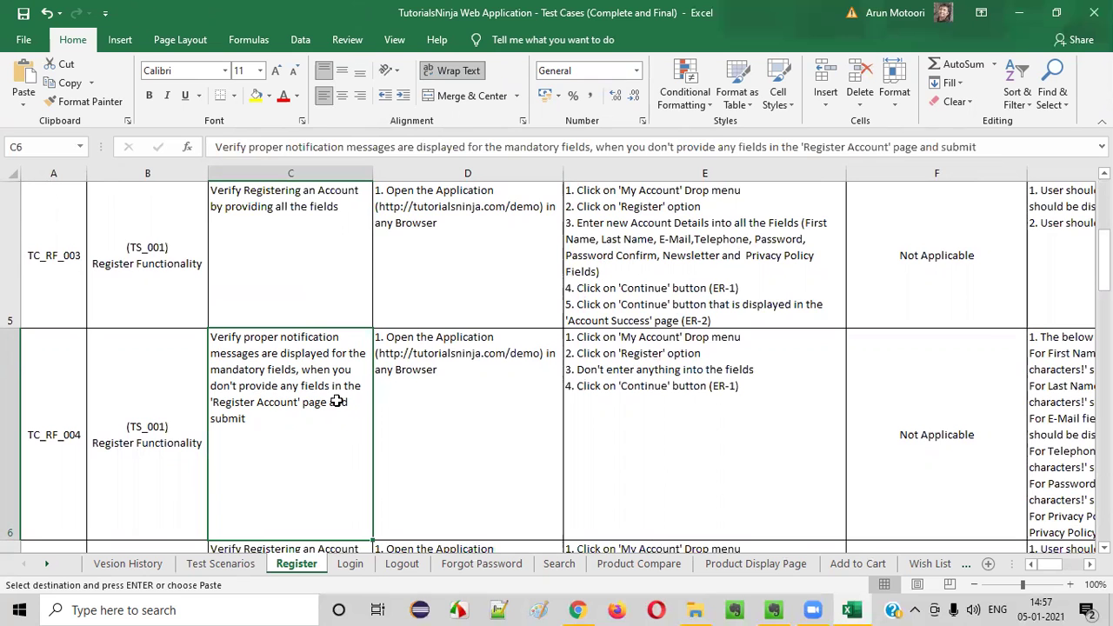
key(Right)
key(Right)
key(Right)
key(Right)
key(Right)
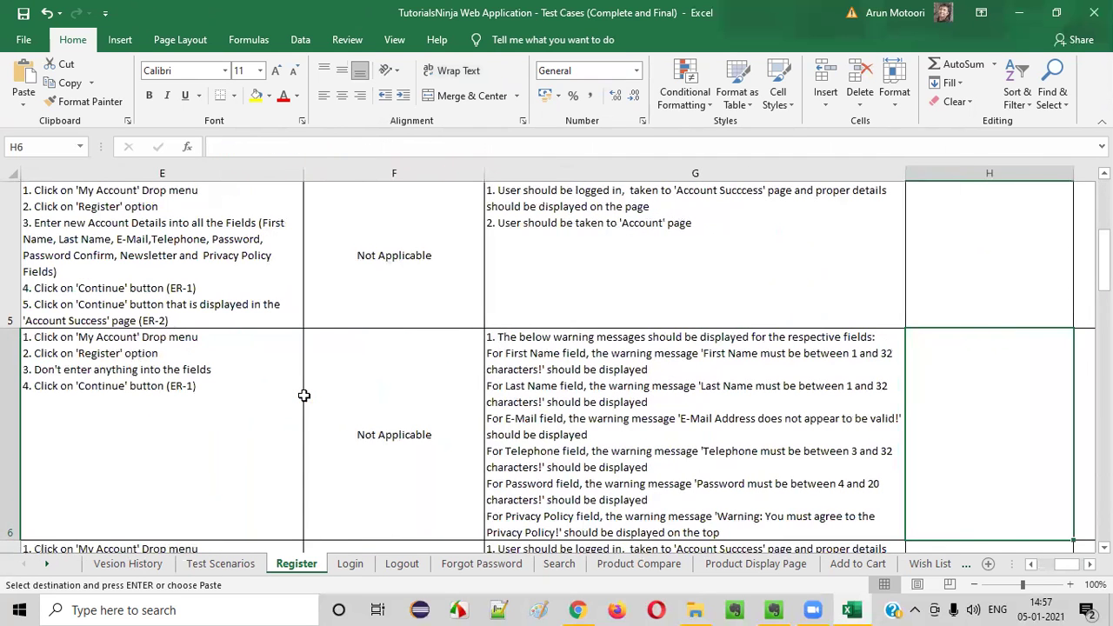
key(Up)
key(Right)
key(ctrl+v)
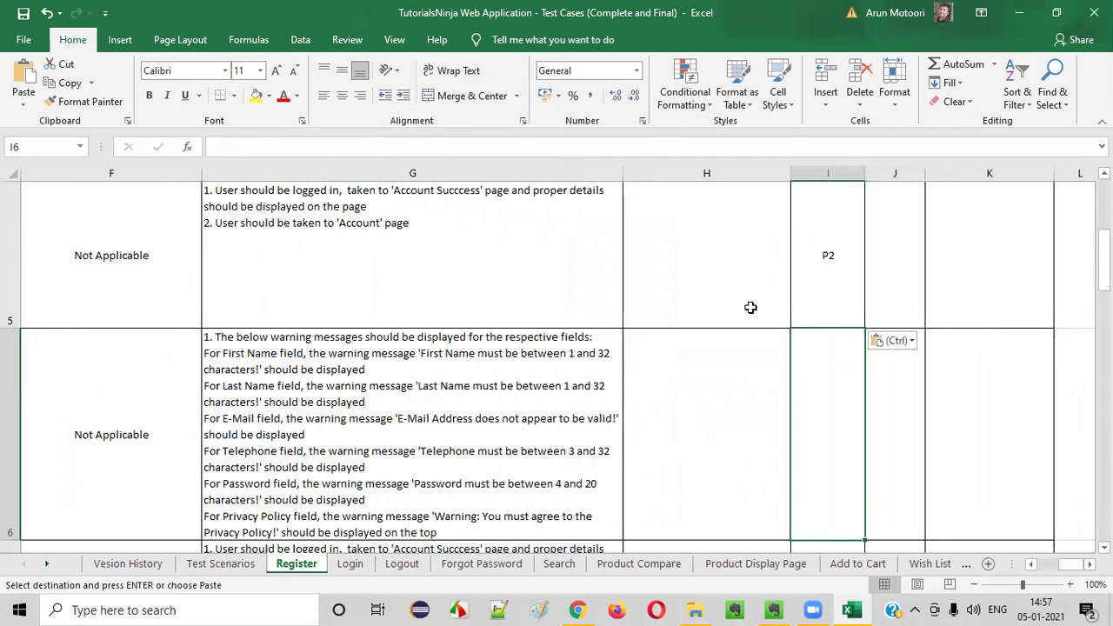
- Change TC_RF_004's Priority in I6 from P2 to P3
click(847, 442)
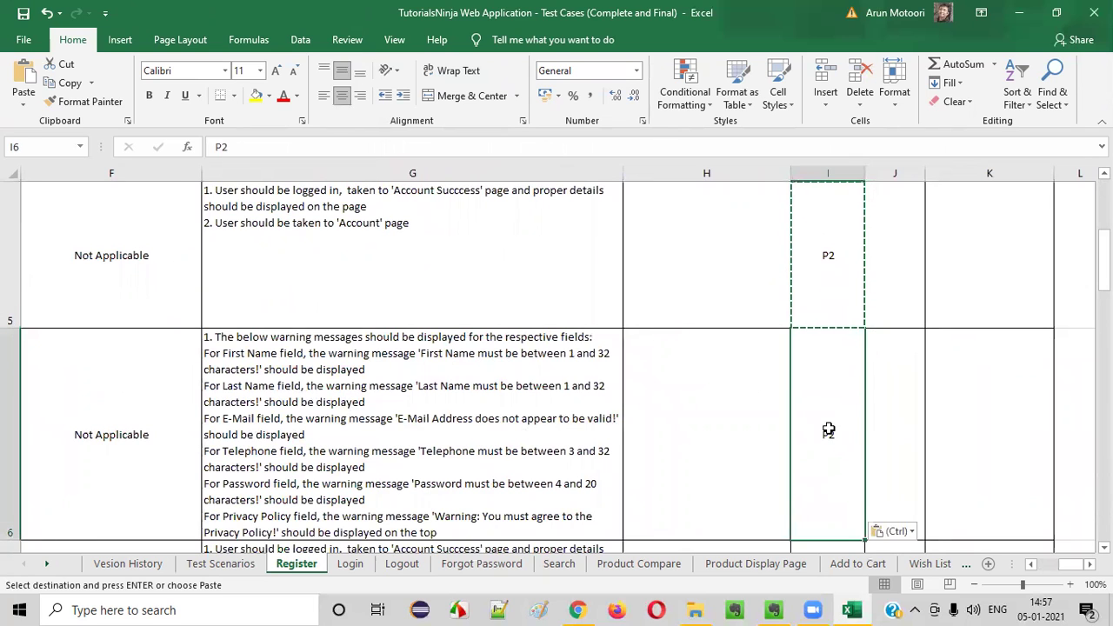
double_click(827, 434)
key(ctrl+v)
key(BackSpace)
text(3)
- Review TC_RF_004's expected result, ID and title before moving to the next test case
click(612, 439)
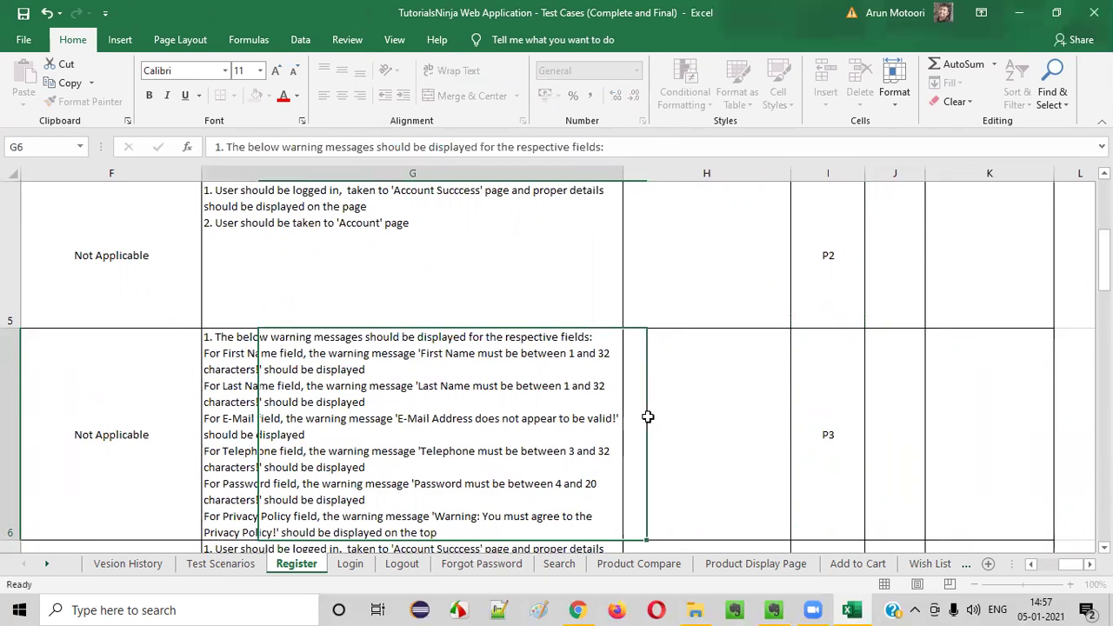
click(799, 420)
key(Left)
key(Left)
key(Left)
key(Left)
key(Left)
key(Left)
key(Left)
key(Left)
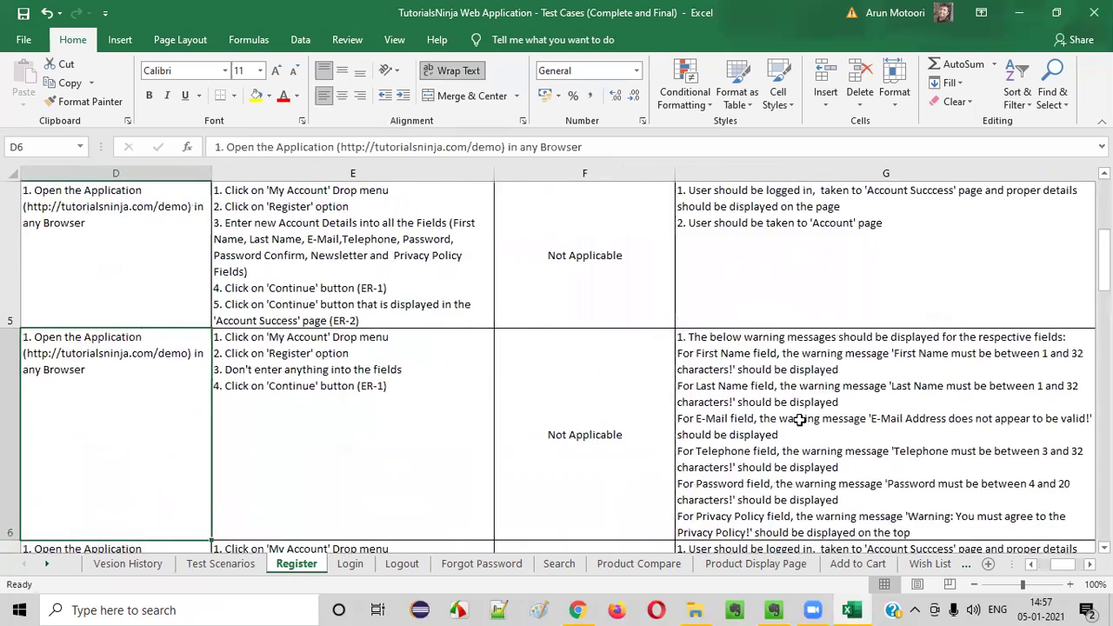
key(Right)
key(Right)
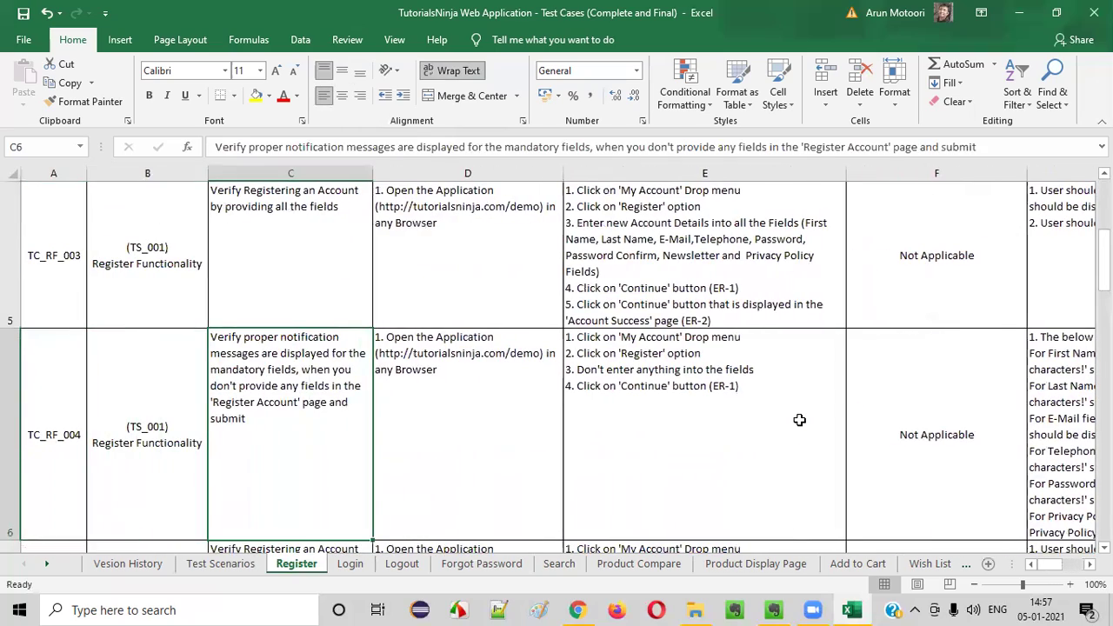
key(Down)
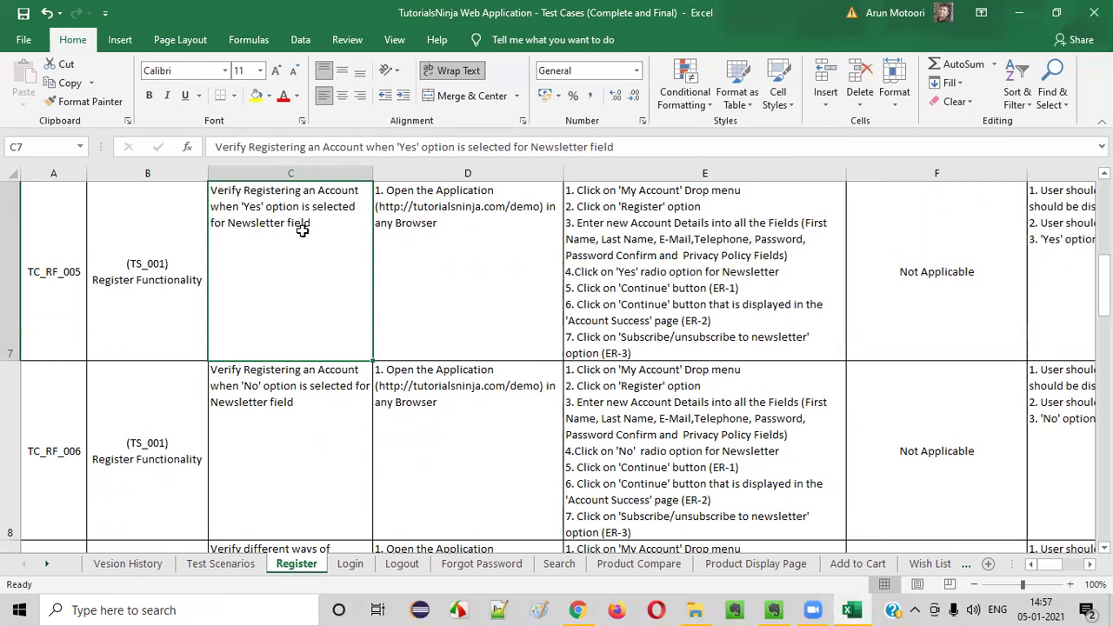
- Copy P3 from the priority cell above and paste it as TC_RF_005's priority
scroll(302, 230, up, 1)
scroll(296, 235, down, 1)
key(Right)
key(Right)
key(Right)
key(Right)
key(Right)
key(Right)
key(Right)
key(Left)
key(Up)
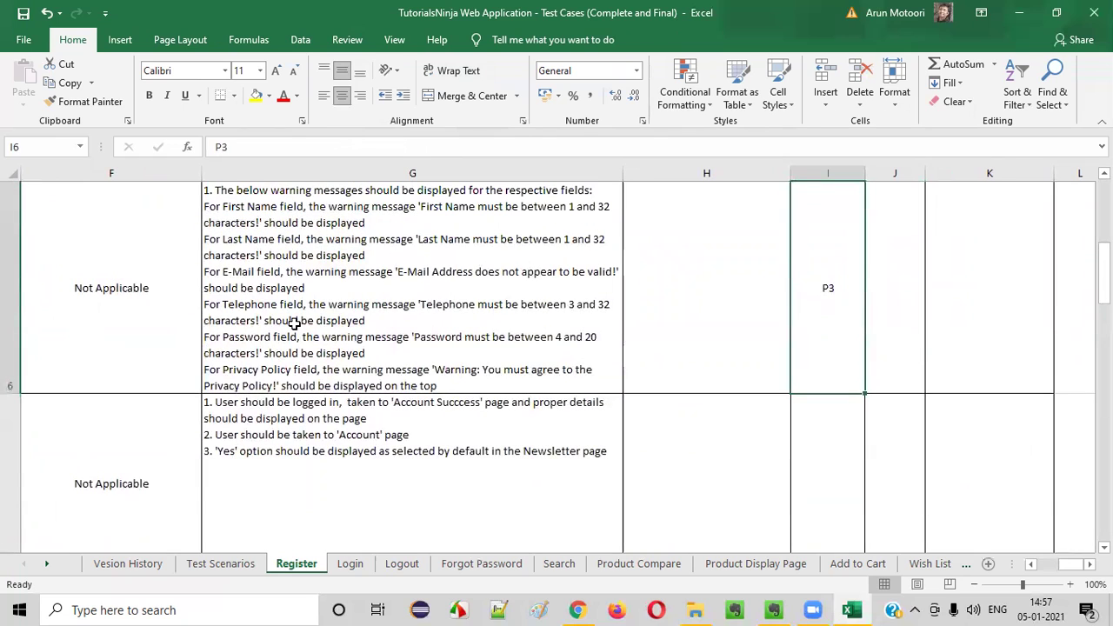
key(ctrl+c)
key(Down)
key(ctrl+v)
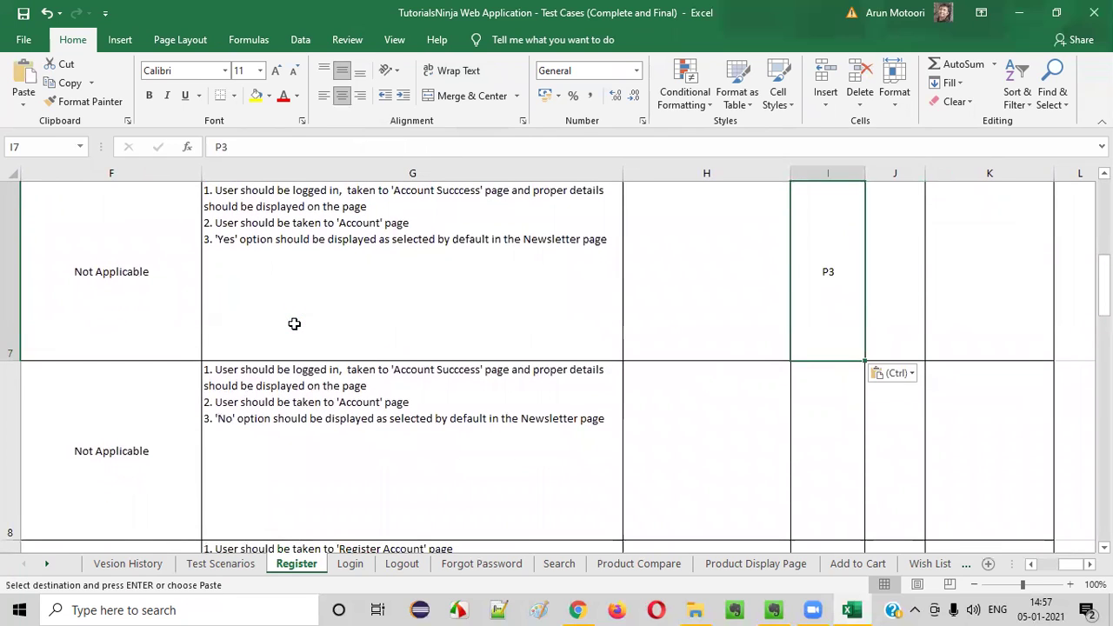
key(Left)
key(Left)
key(Left)
key(Left)
key(Left)
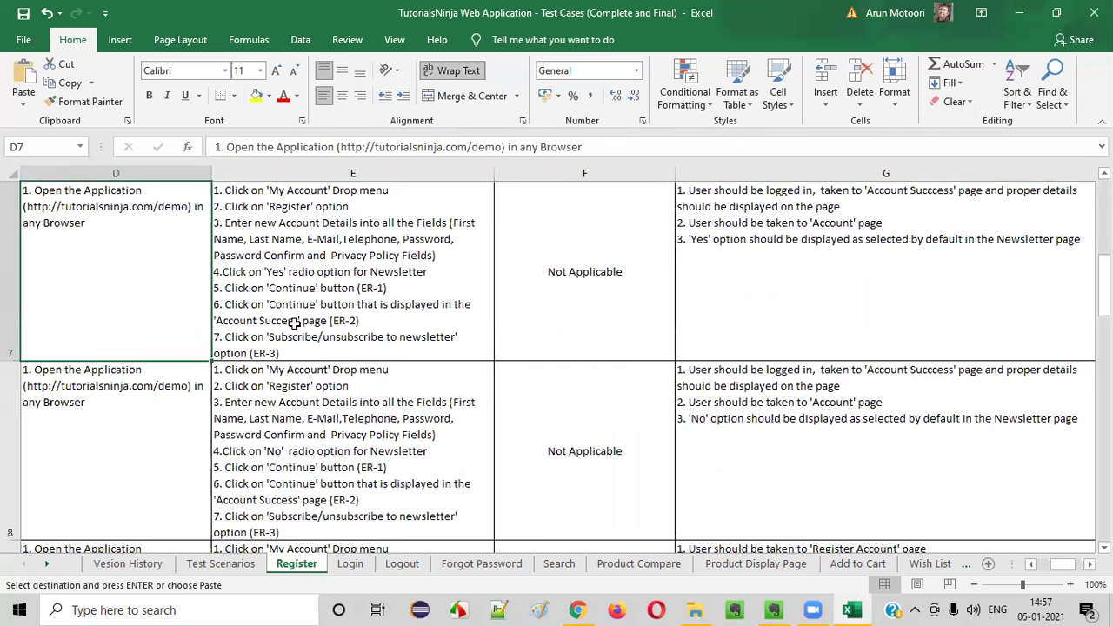
key(Left)
key(Right)
key(Left)
key(Down)
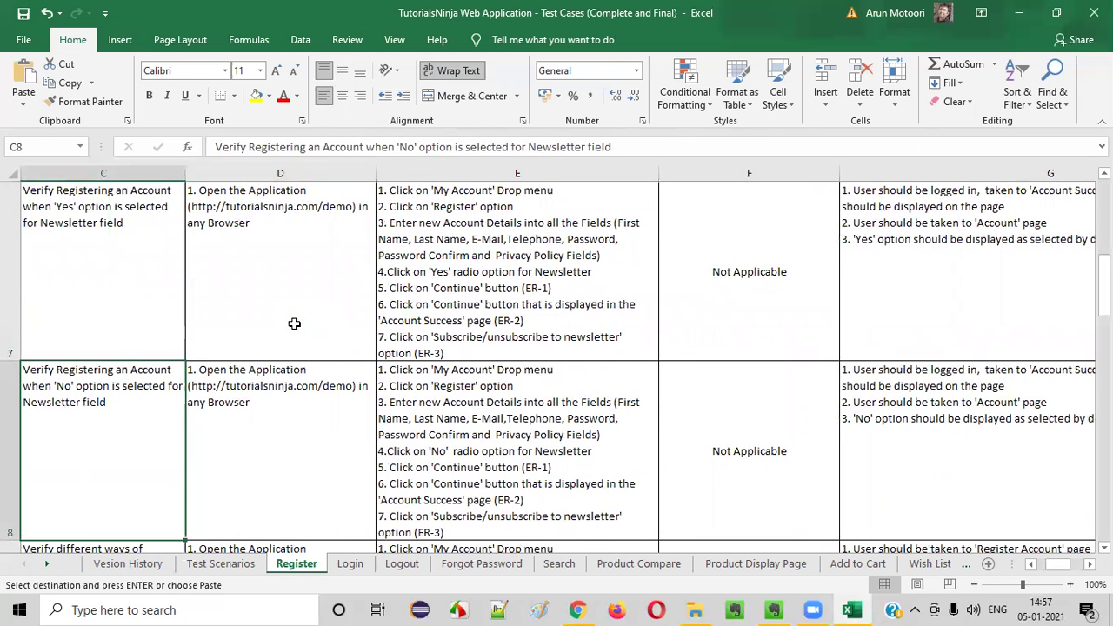
- Give TC_RF_006 priority P3, copied from the cell above
key(Right)
key(Right)
key(Right)
key(Right)
key(Right)
key(Right)
key(Right)
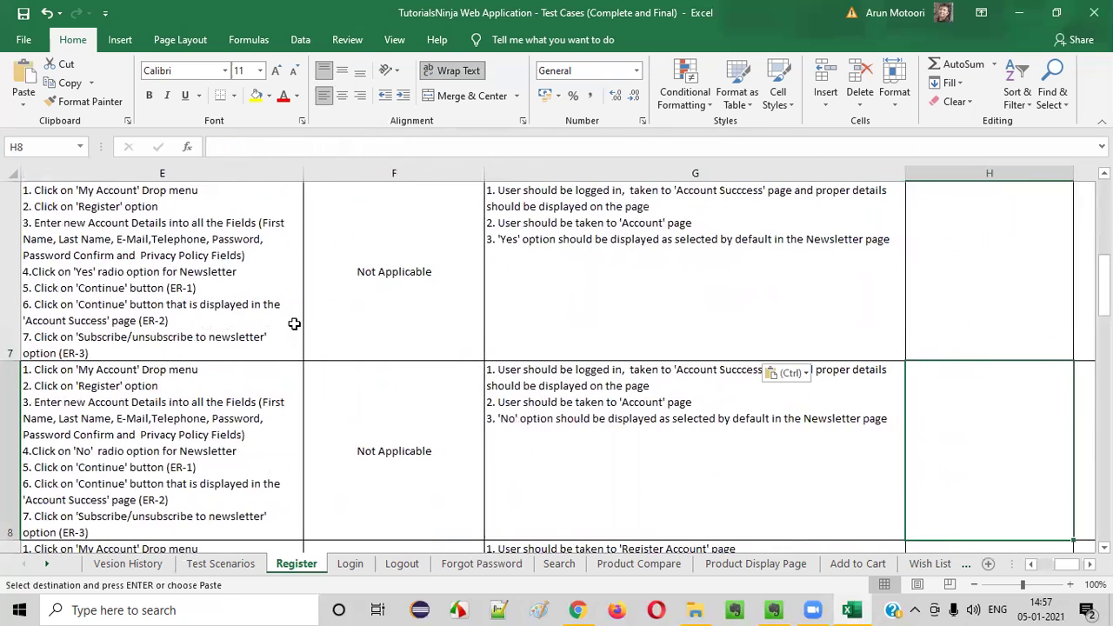
key(Left)
key(Up)
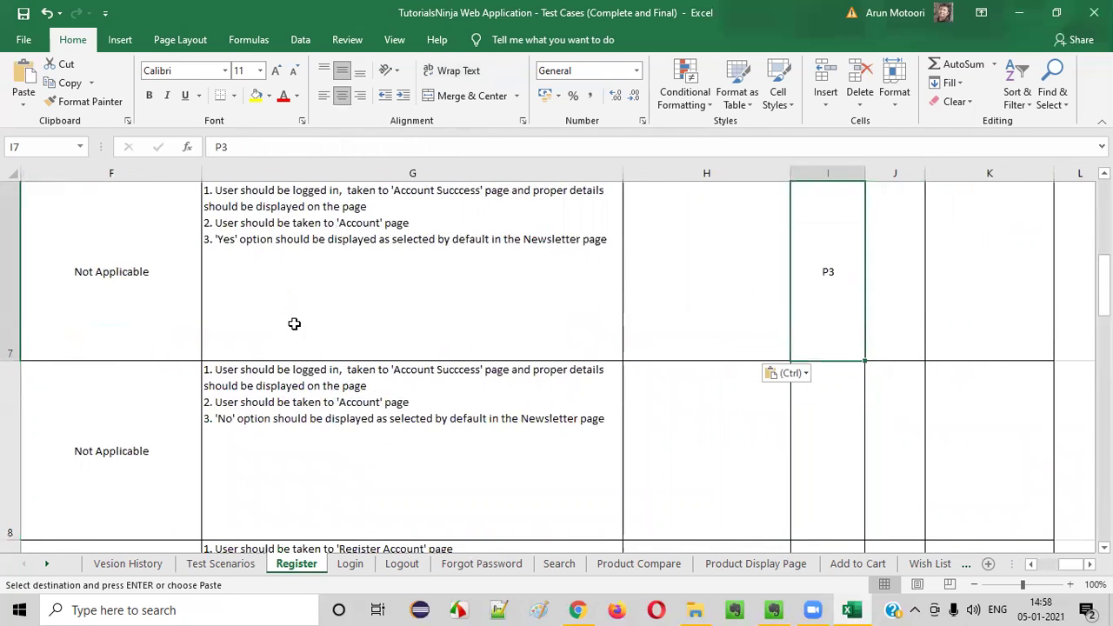
key(ctrl+c)
key(Down)
key(ctrl+v)
key(Left)
key(Right)
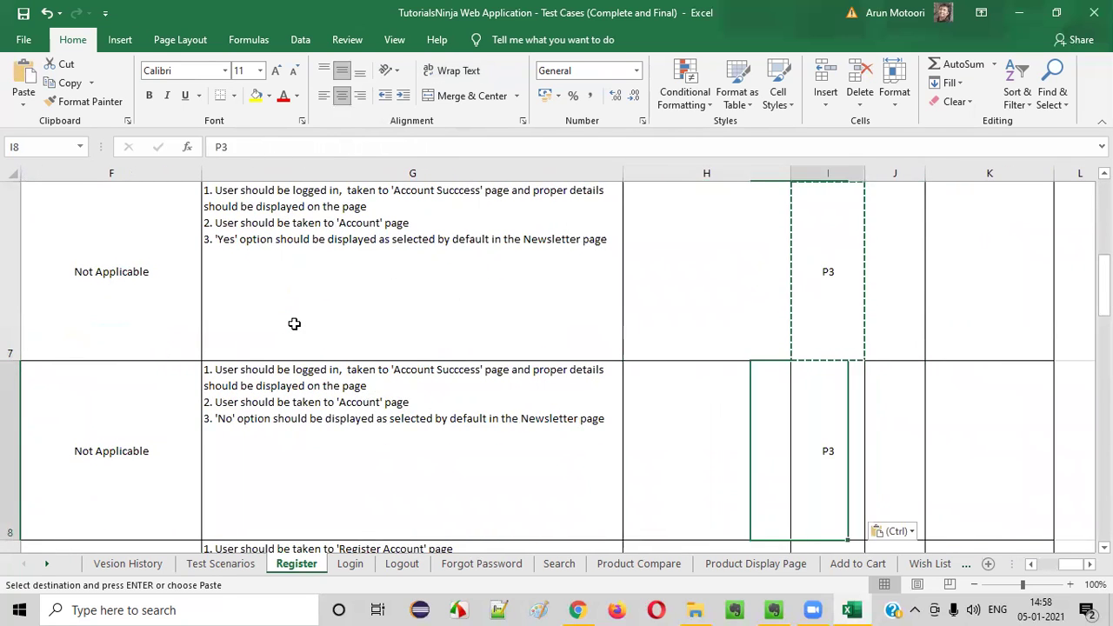
key(Left)
key(Left)
key(Left)
key(Left)
key(Left)
key(Left)
key(Left)
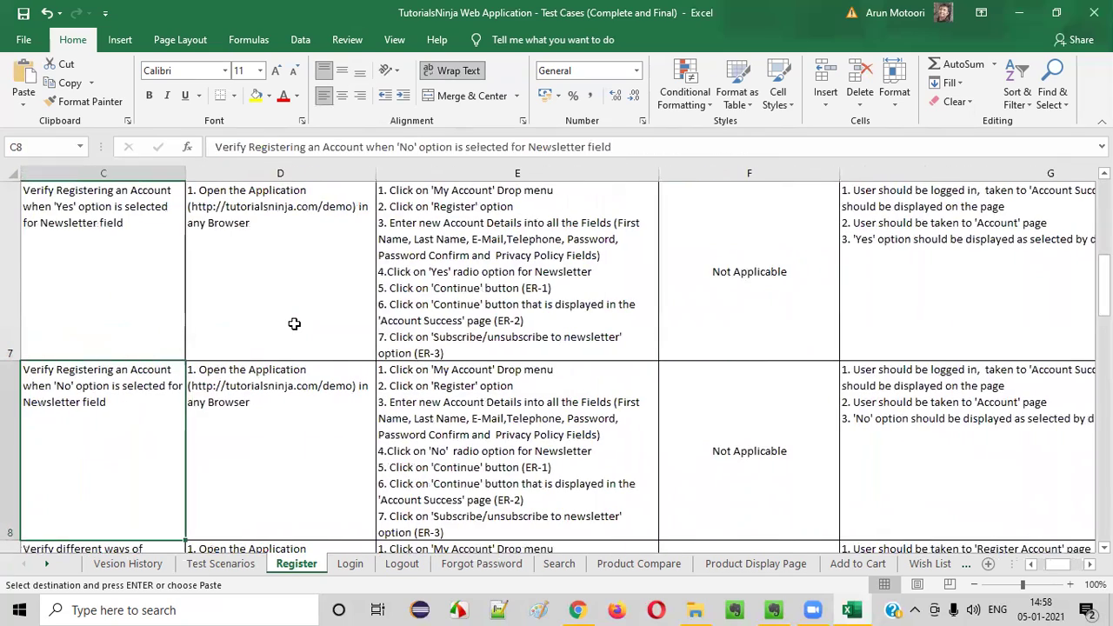
key(Down)
- Paste P3 as TC_RF_007's priority and read the TC_RF_008 title
key(Right)
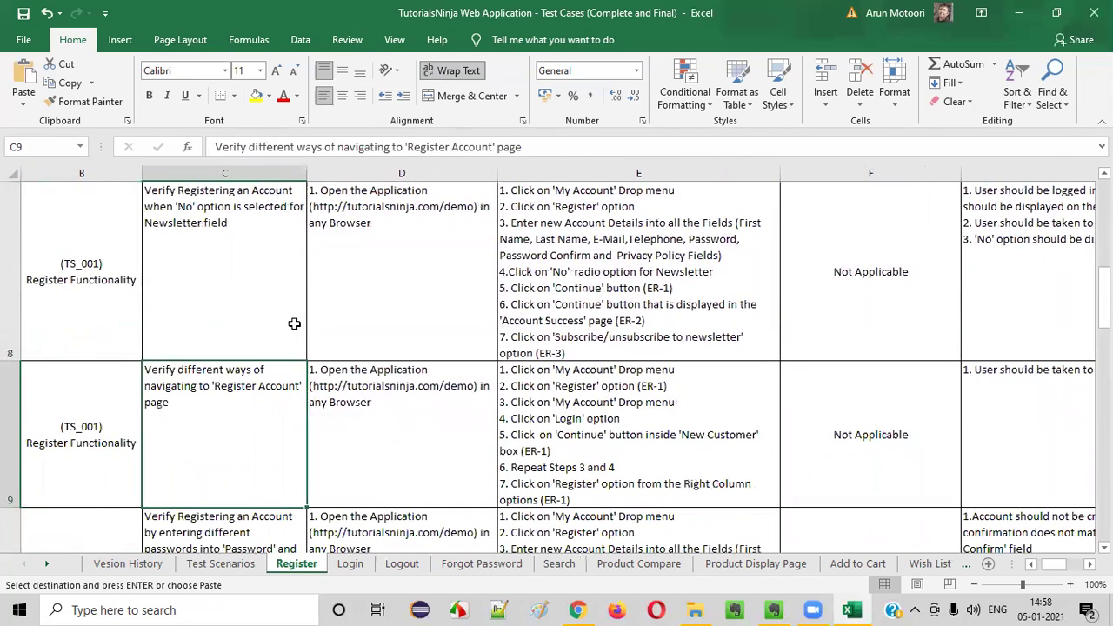
key(Right)
key(Right)
key(Right)
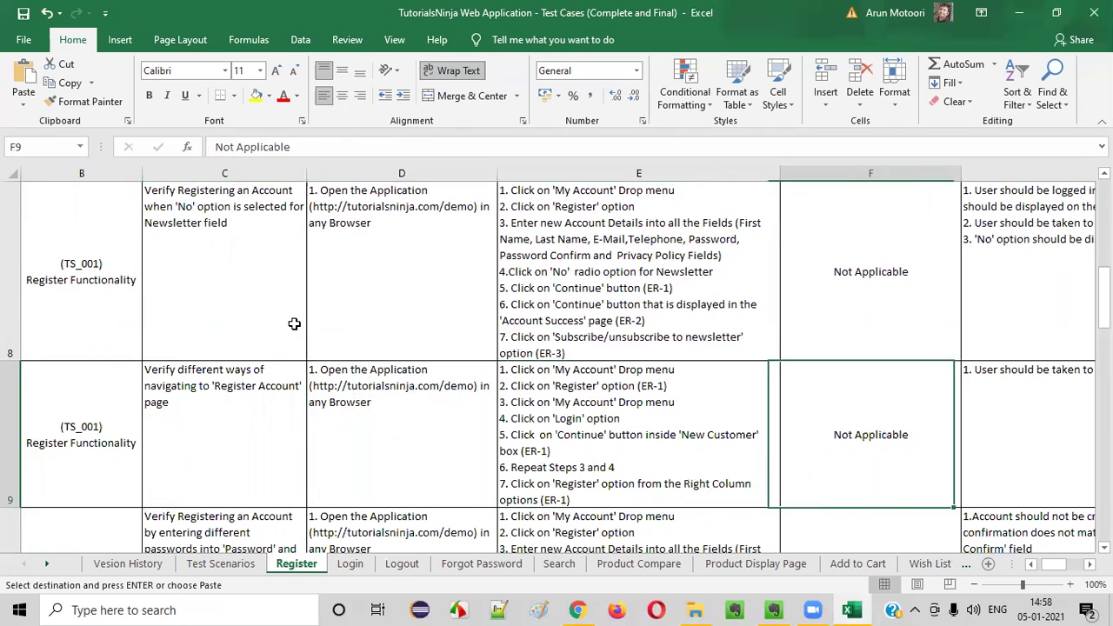
key(Right)
key(Right)
key(Right)
key(Up)
key(Escape)
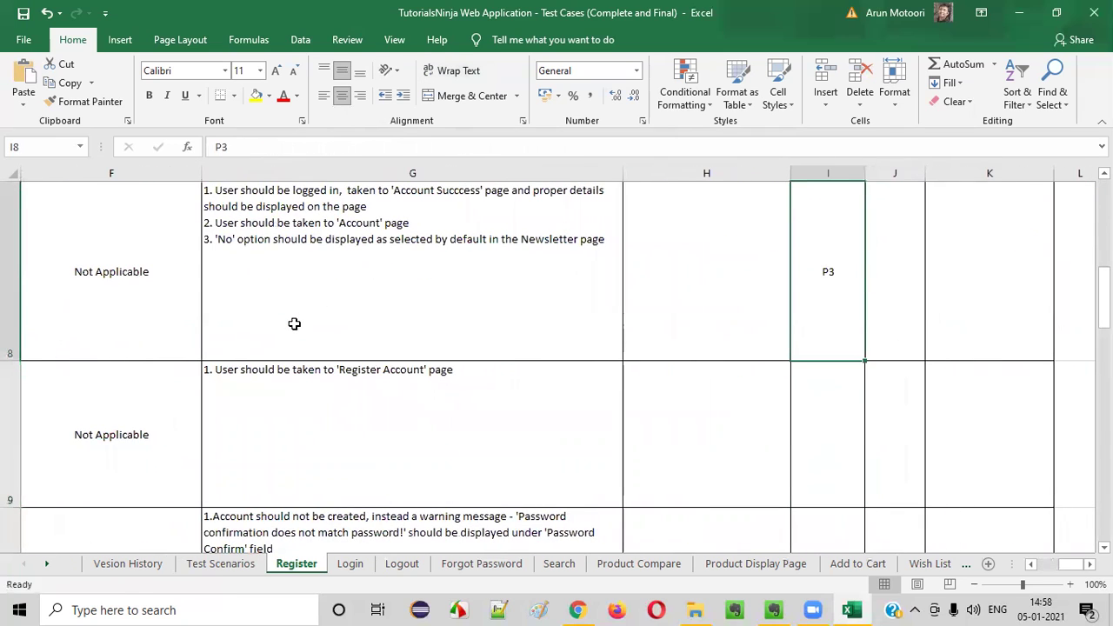
key(ctrl+c)
key(Down)
key(ctrl+v)
key(Down)
key(Left)
key(Left)
key(Left)
key(Left)
key(Left)
key(Left)
key(Left)
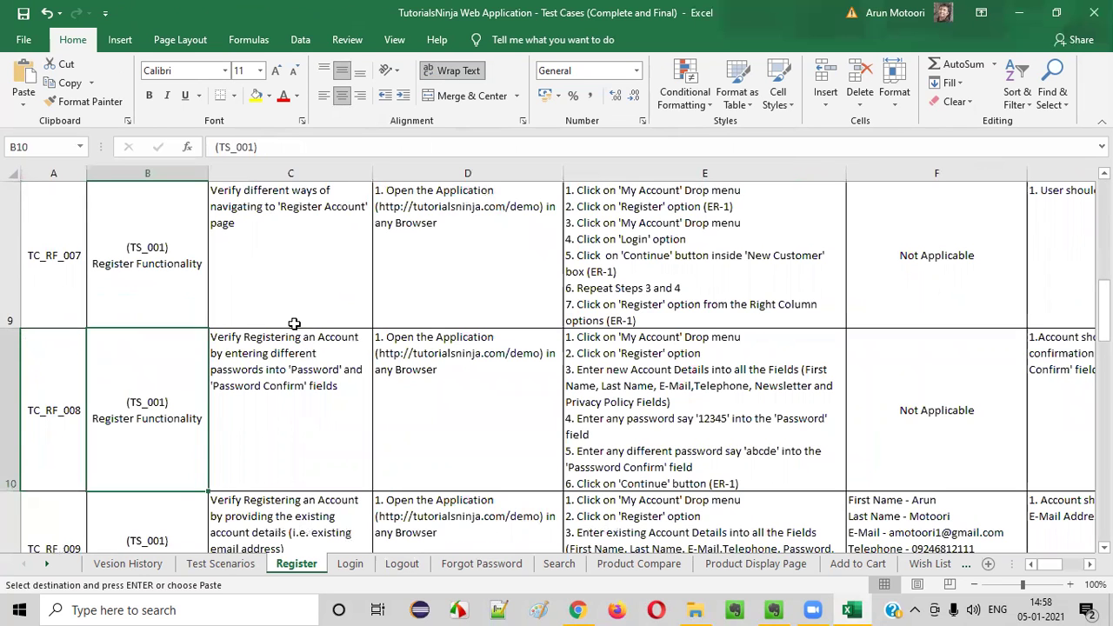
key(Right)
key(Right)
key(Right)
key(Right)
key(Right)
key(Right)
key(Right)
key(Right)
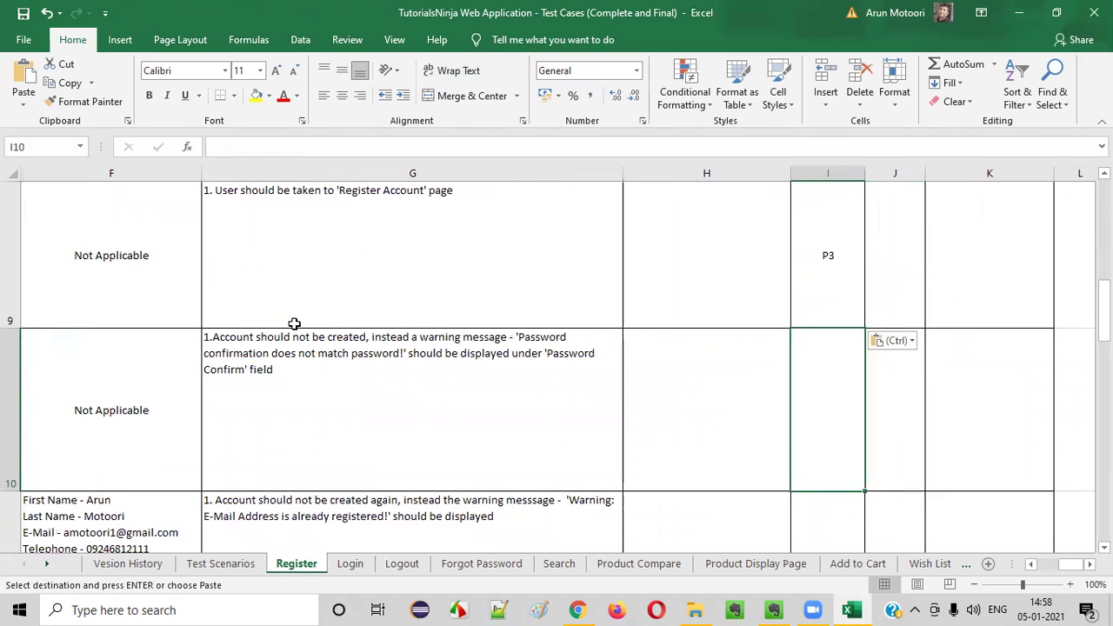
- Paste P3 as the priority for TC_RF_009
key(Down)
key(Left)
key(Left)
key(Left)
key(Left)
key(Left)
key(Left)
key(Left)
key(Left)
key(Left)
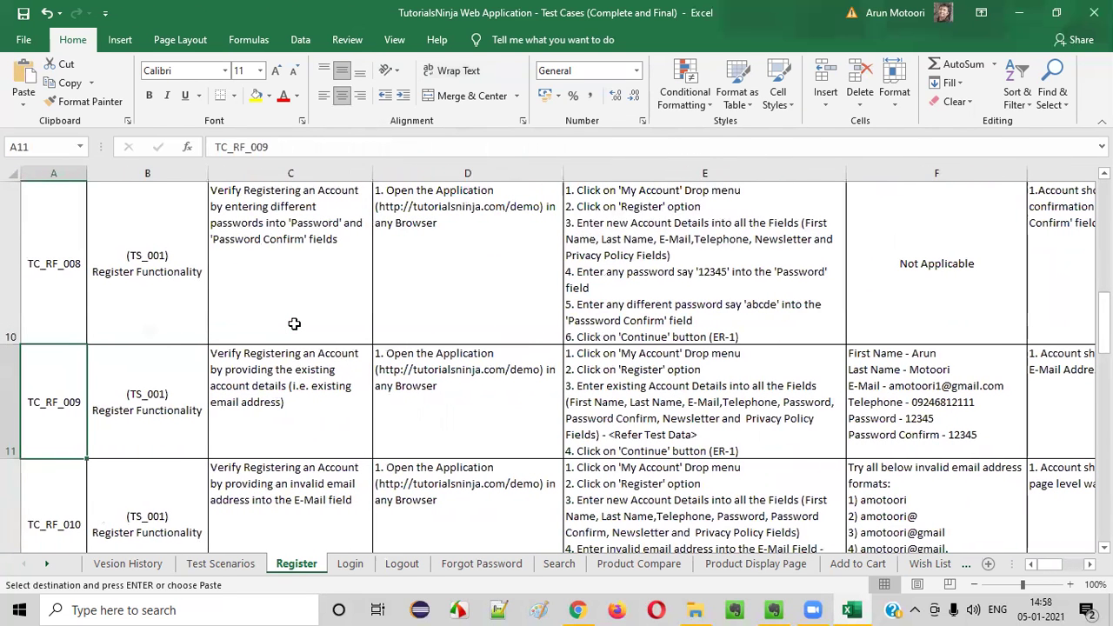
key(Right)
key(Right)
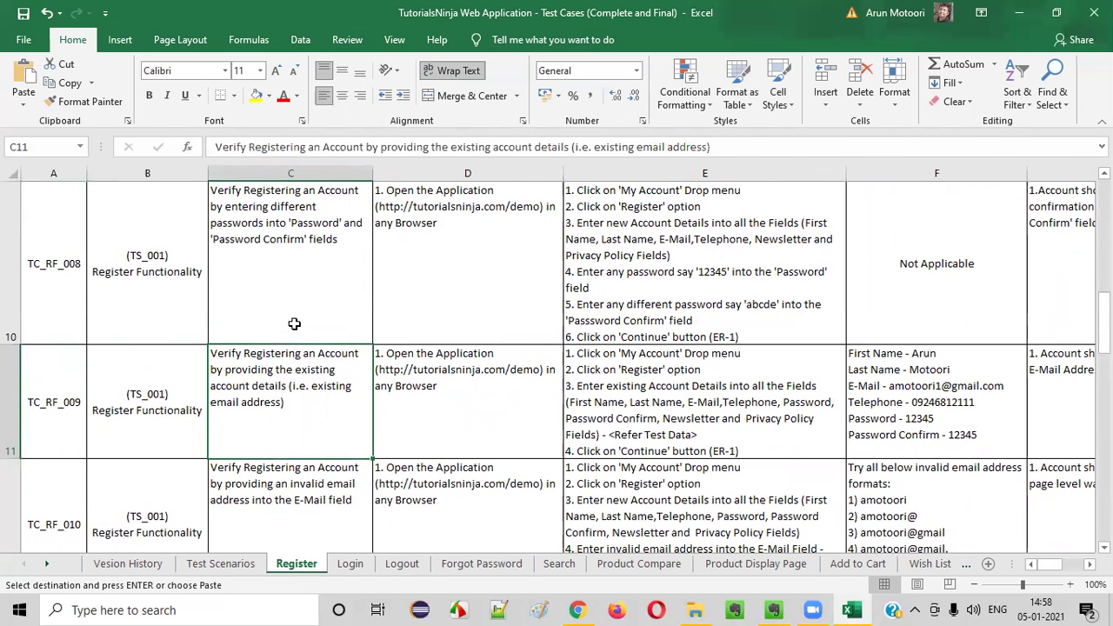
key(Right)
key(Right)
key(Right)
key(Right)
key(Right)
key(Right)
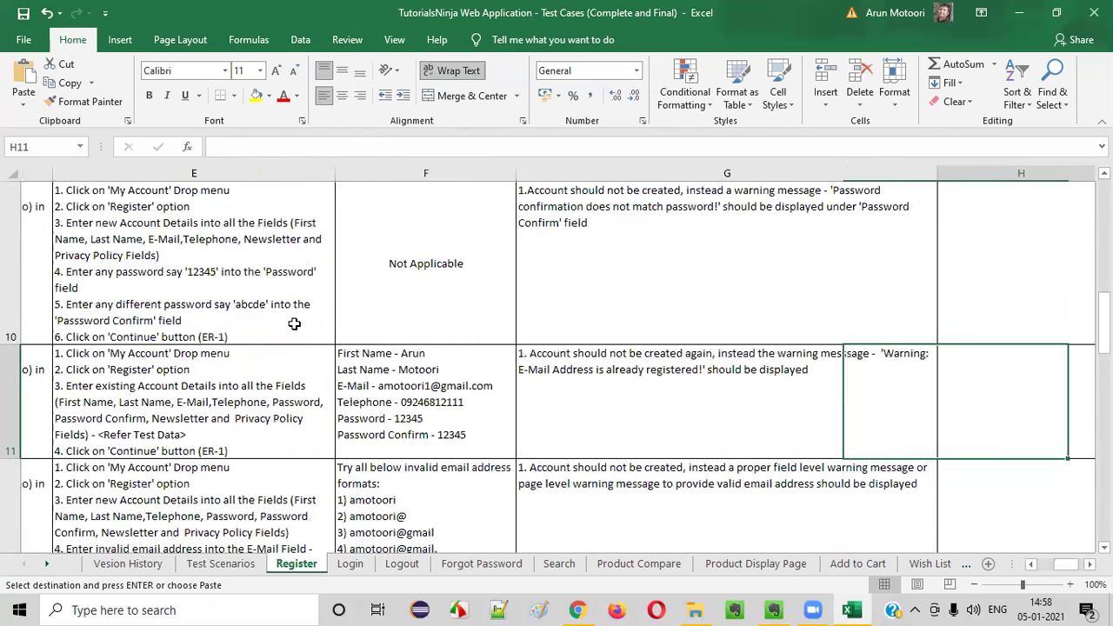
key(ctrl+v)
key(Down)
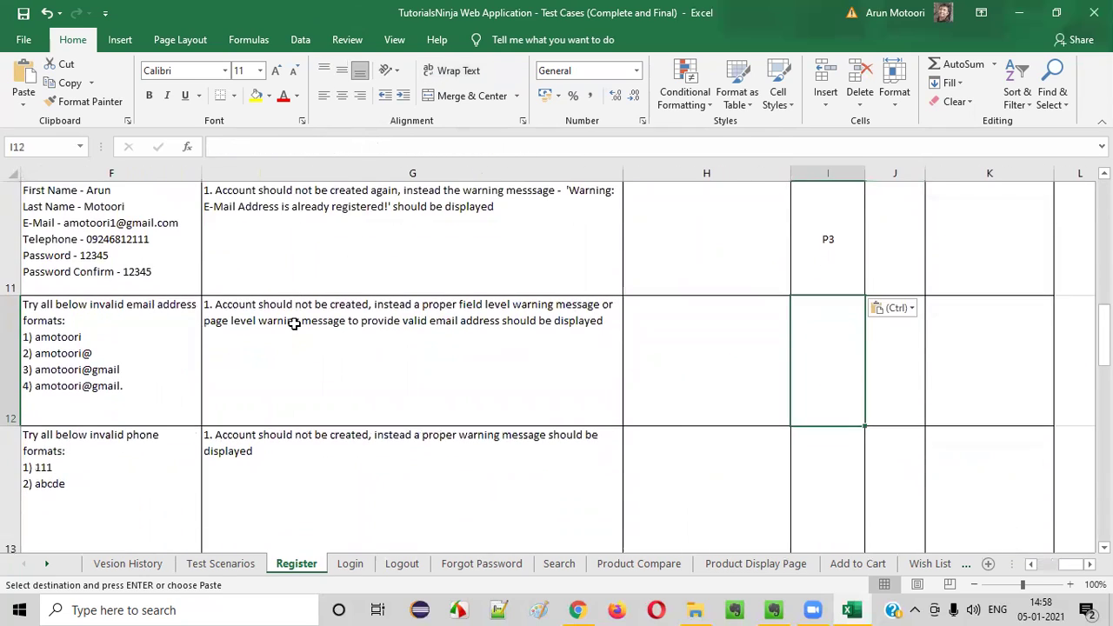
- Paste P3 as the priority for TC_RF_010 and TC_RF_011
key(Left)
key(Left)
key(Left)
key(Left)
key(Left)
key(Left)
scroll(295, 324, left, 2)
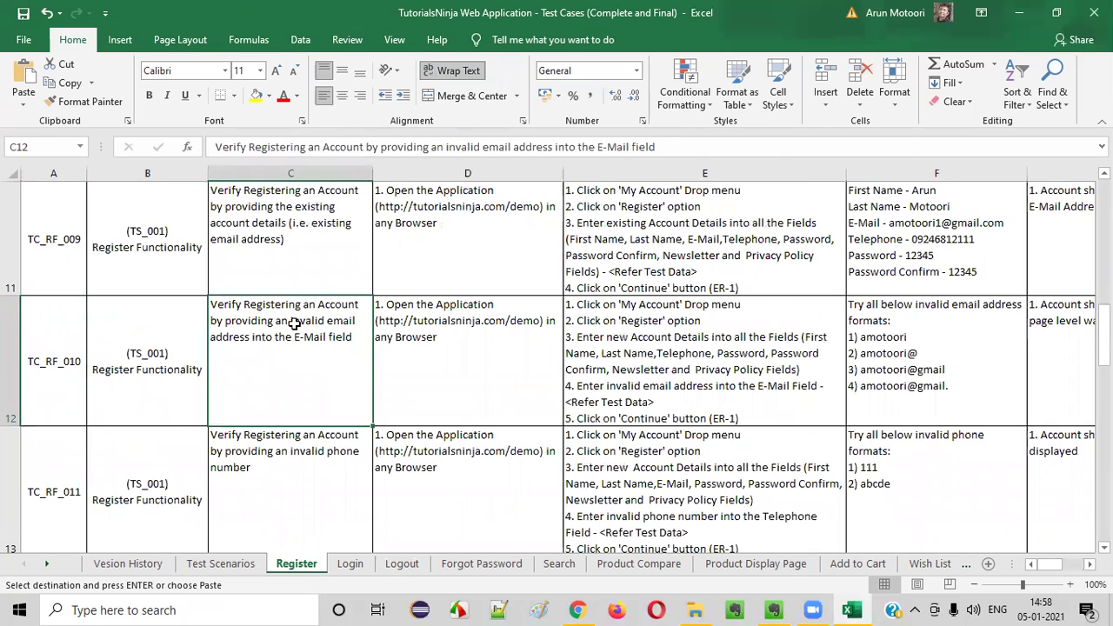
key(Right)
key(Right)
key(Right)
key(Right)
key(Right)
key(Right)
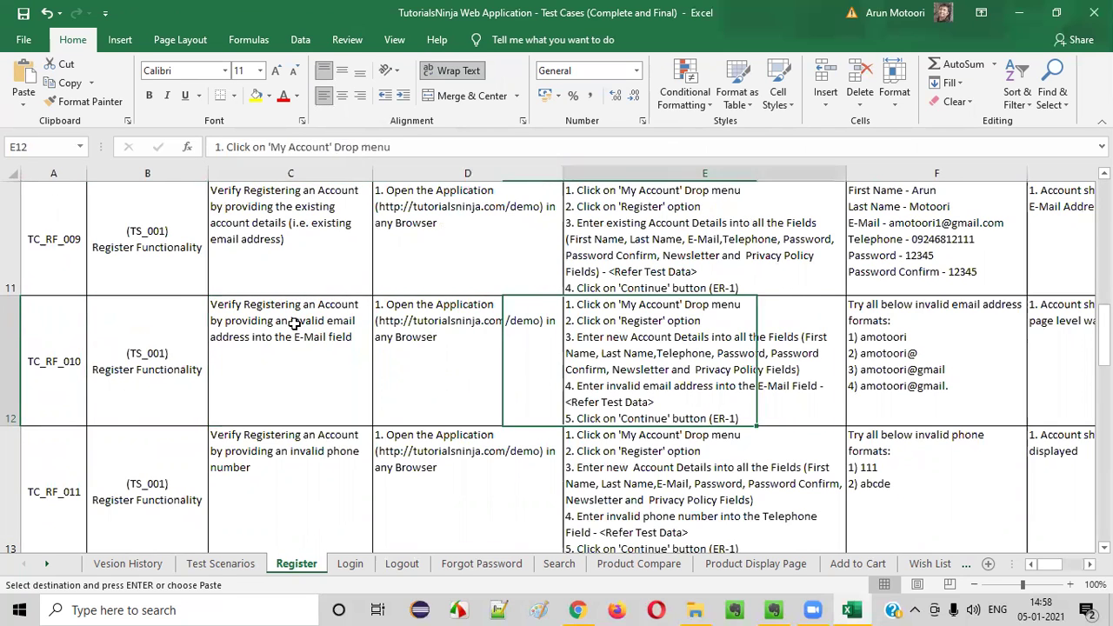
key(ctrl+v)
key(Down)
key(Left)
key(Left)
key(Left)
key(Left)
key(Left)
key(Left)
key(Left)
key(Left)
key(Right)
key(Right)
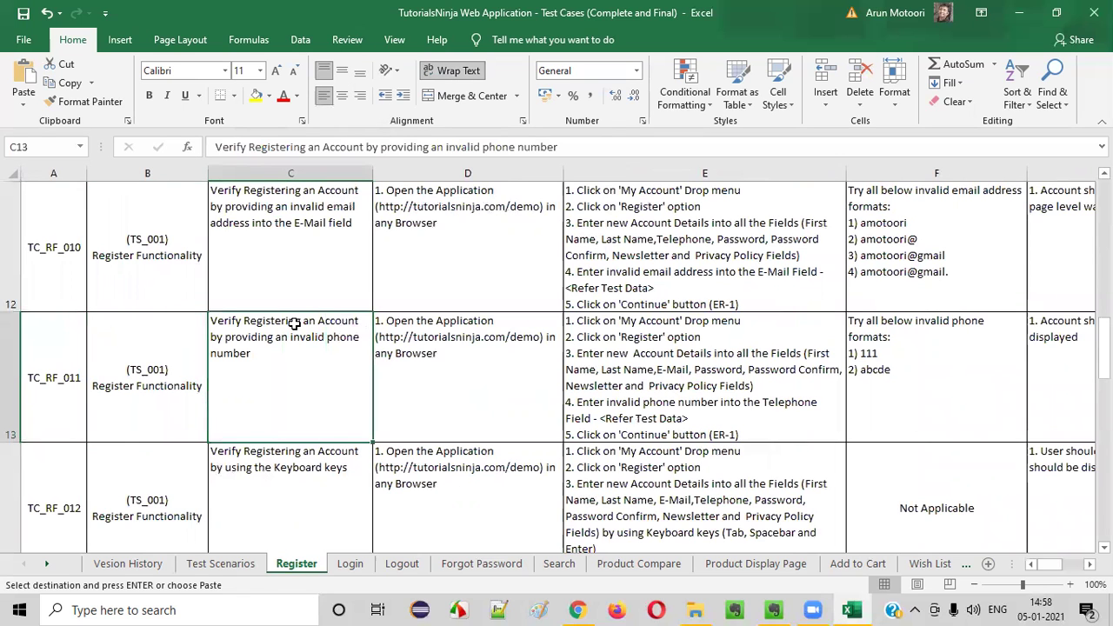
key(Right)
key(Right)
key(Right)
key(Right)
key(Right)
key(Right)
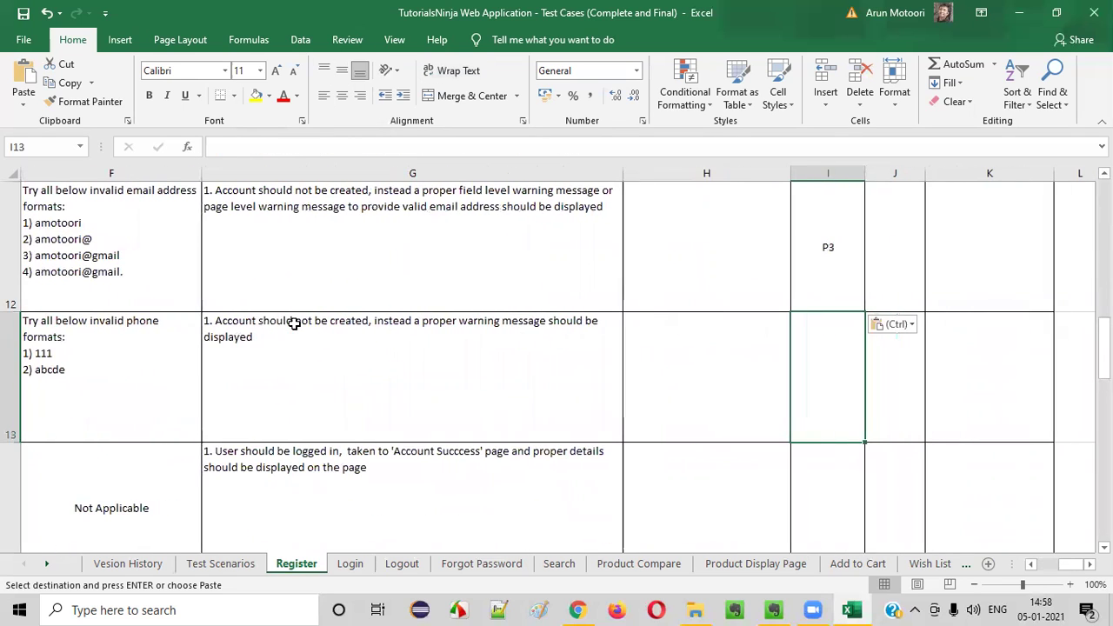
key(ctrl+v)
key(Down)
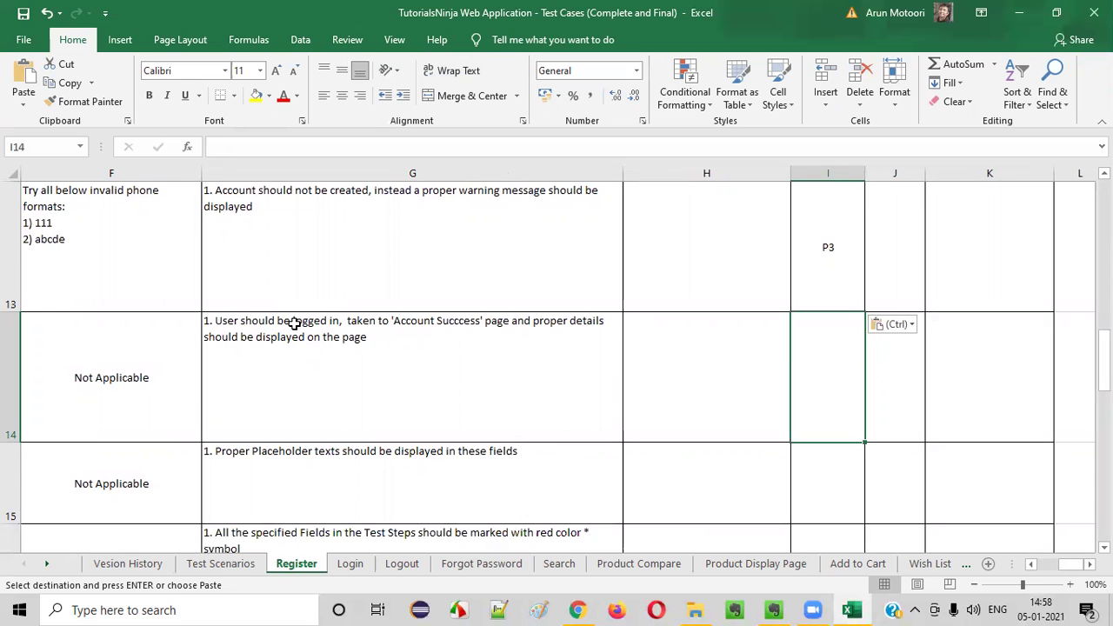
- Paste P3 into the priority cells I14 and I15 for TC_RF_012 and TC_RF_013
key(Left)
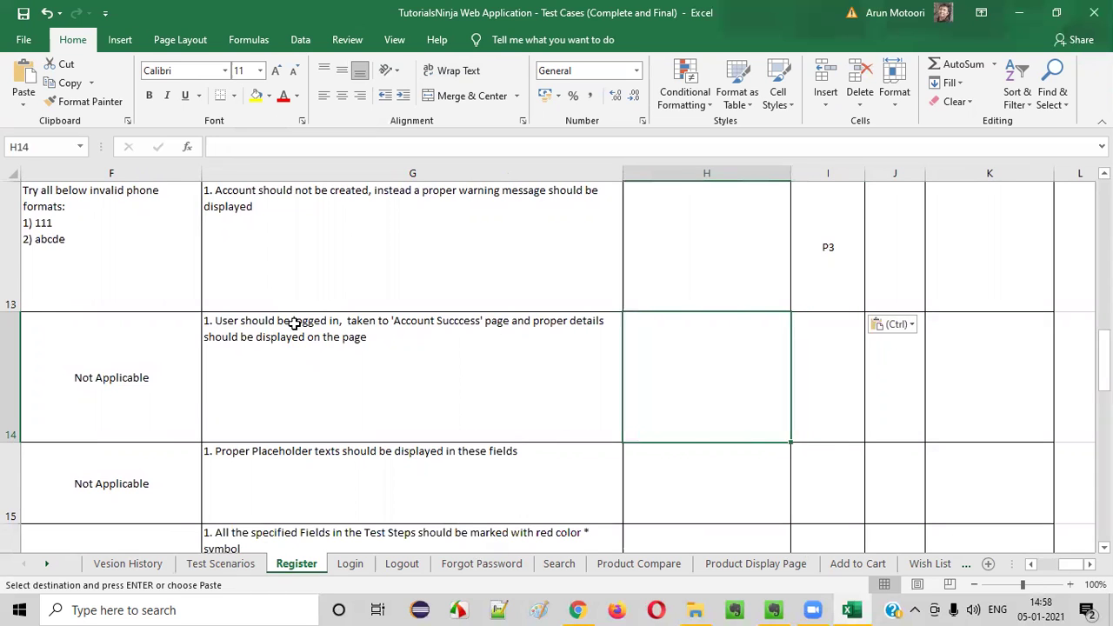
key(Home)
key(Right)
key(Right)
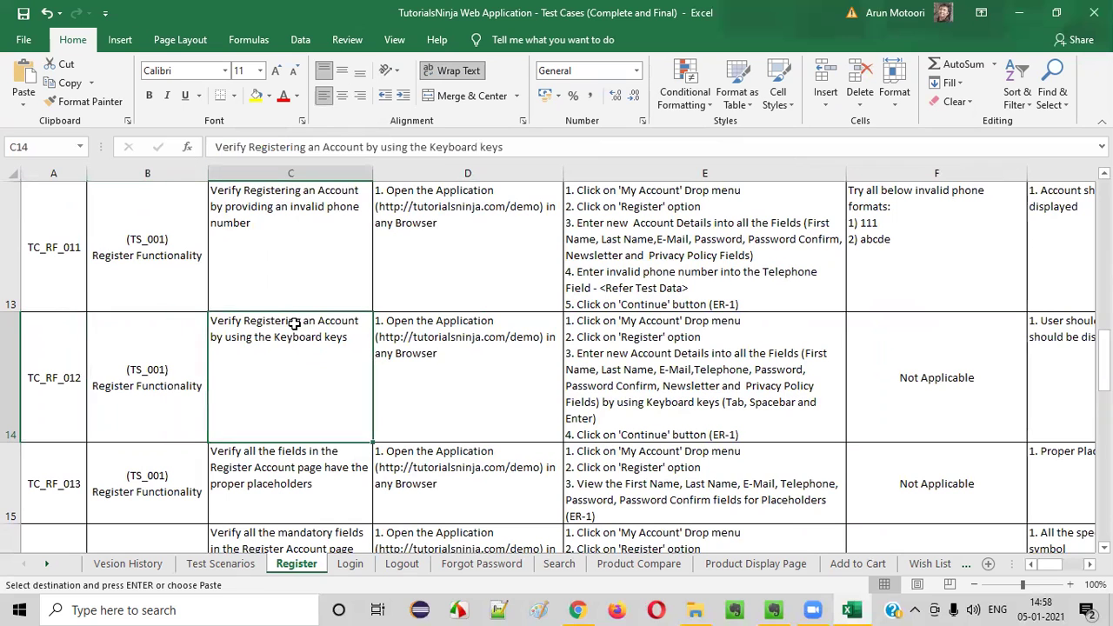
key(Right)
key(Right)
key(Right)
key(Right)
key(Right)
key(Right)
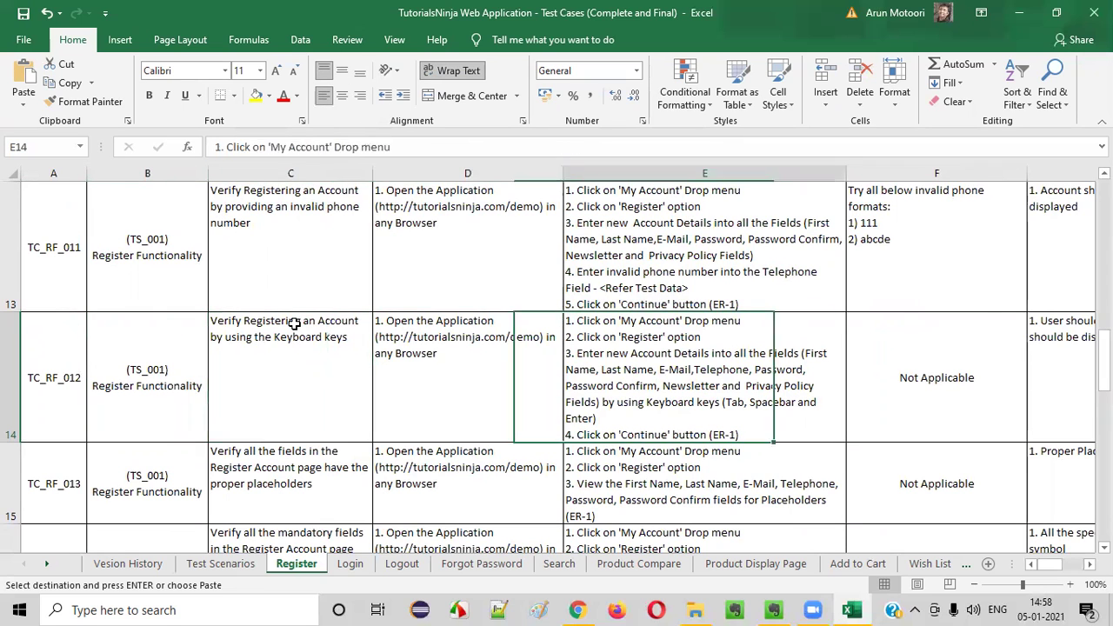
key(ctrl+v)
key(Down)
key(Left)
key(Left)
key(Left)
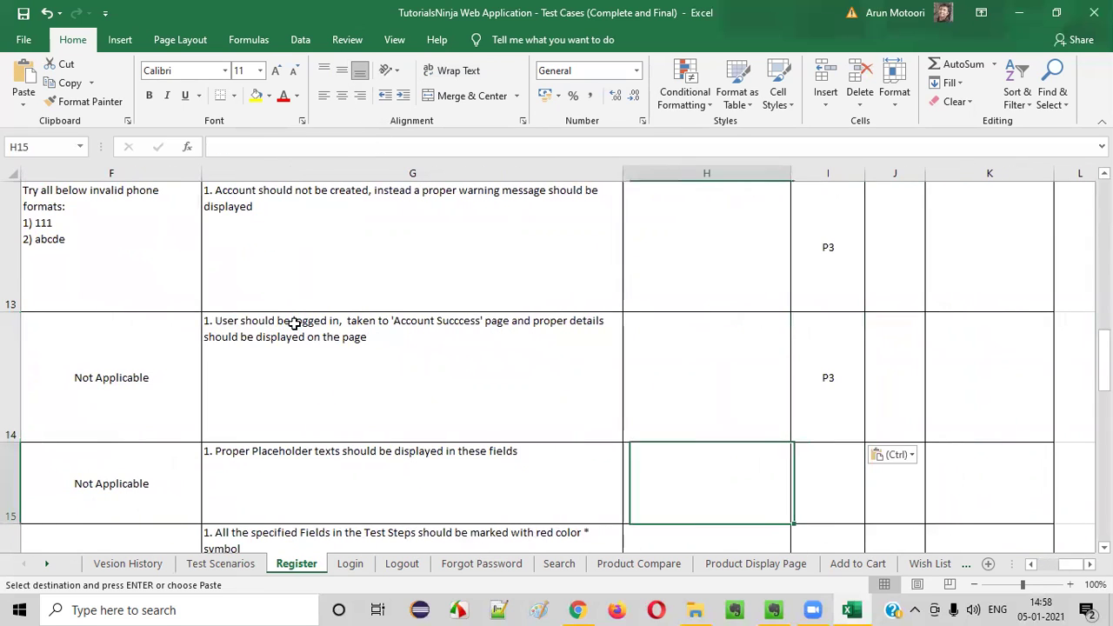
key(Home)
key(Right)
key(Right)
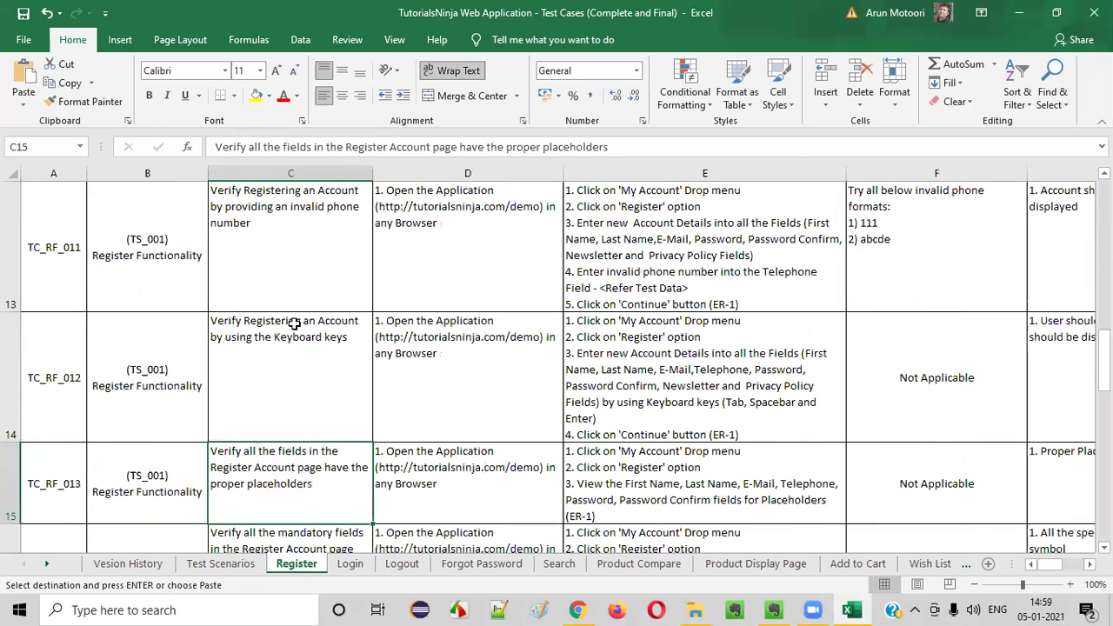
key(Right)
key(Right)
key(Right)
key(Right)
key(Right)
key(Right)
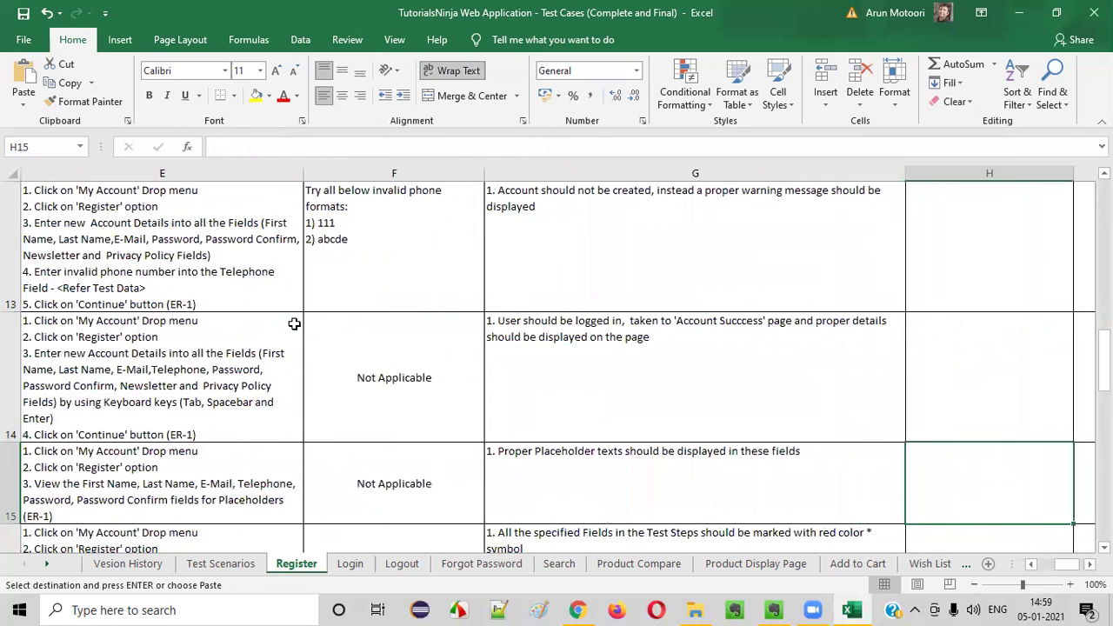
text(P3)
- Paste P3 into I16 for TC_RF_014, then read TC_RF_015 and check the priorities above
key(Down)
key(Left)
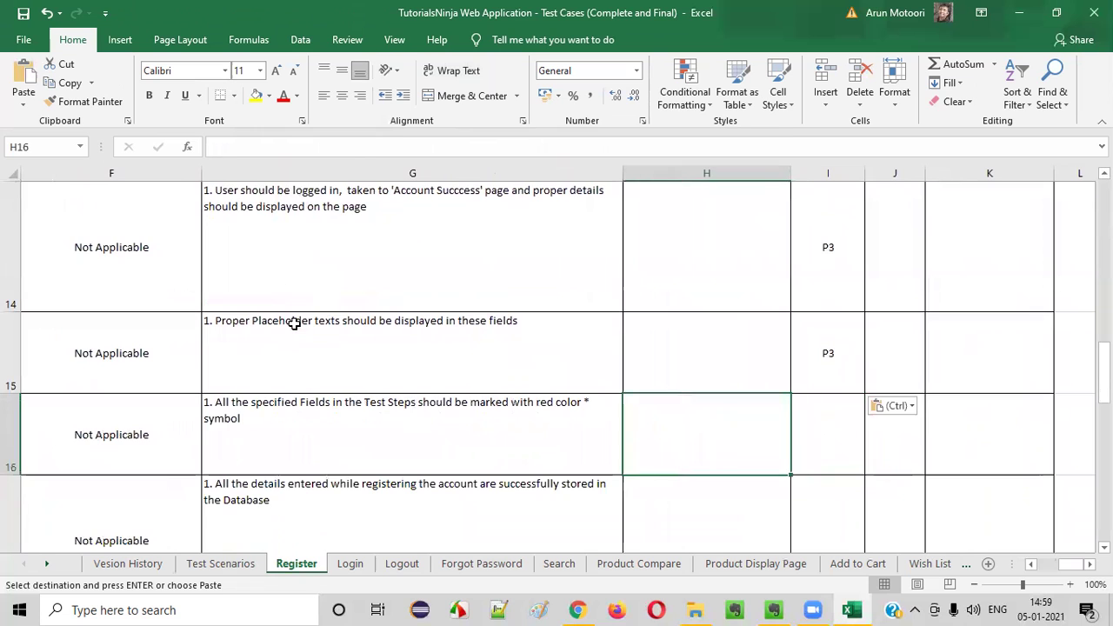
key(Home)
key(Right)
key(Right)
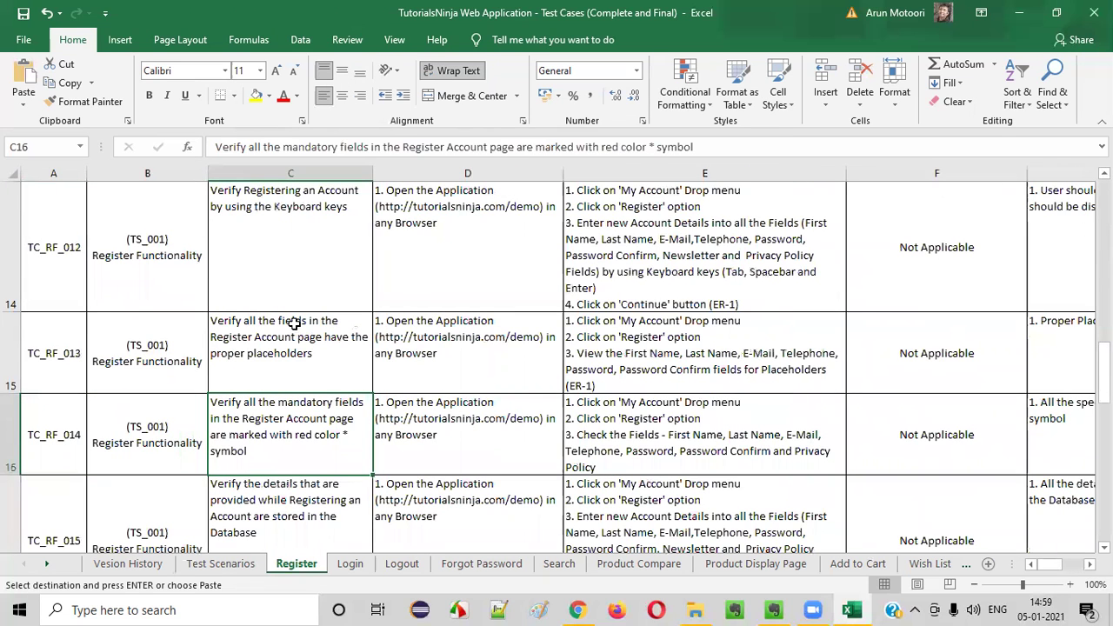
key(Right)
key(Right)
key(Right)
key(Right)
key(Right)
key(Right)
key(ctrl+v)
key(Down)
key(Left)
key(Home)
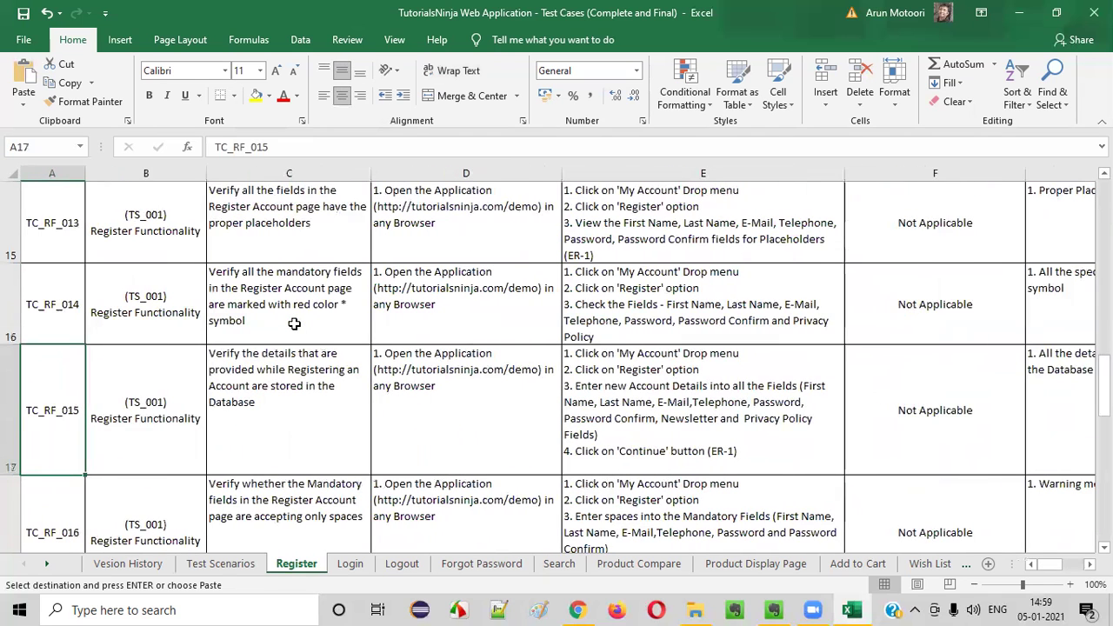
key(Right)
key(Right)
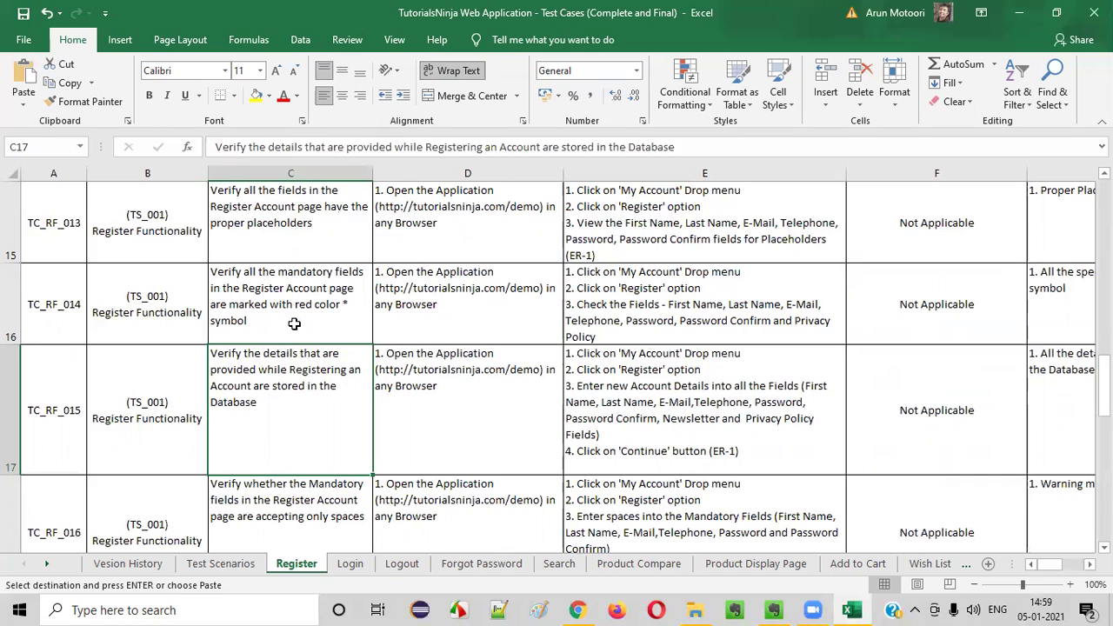
key(Right)
key(Right)
key(Right)
key(Right)
key(Right)
key(Right)
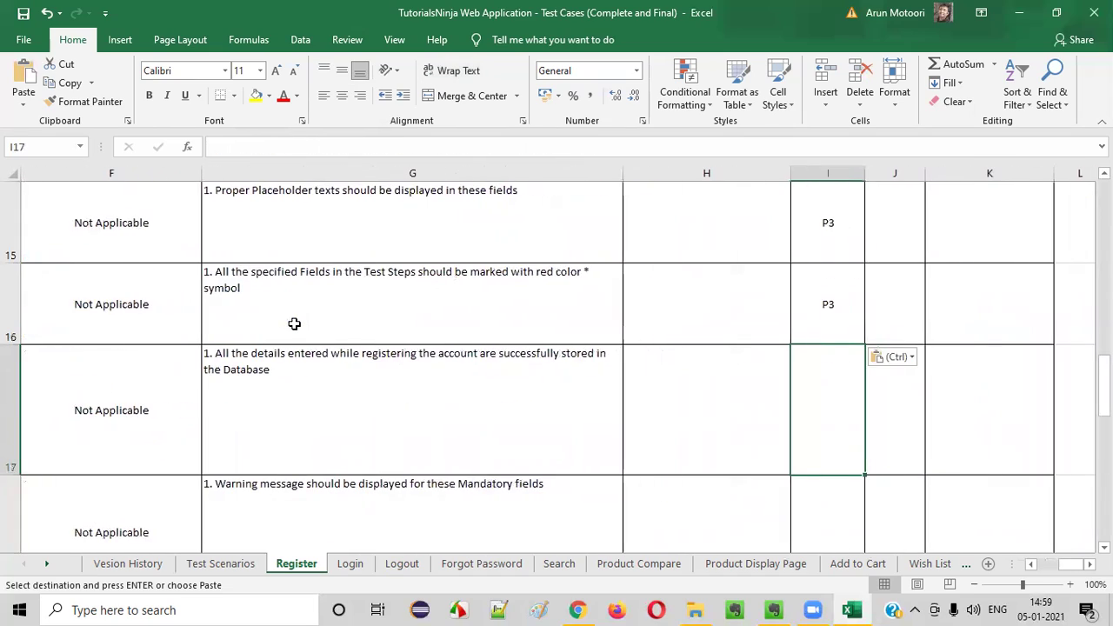
key(Up)
key(Up)
key(Up)
key(Up)
key(Up)
key(Up)
key(Up)
key(Up)
key(Up)
key(Up)
key(Up)
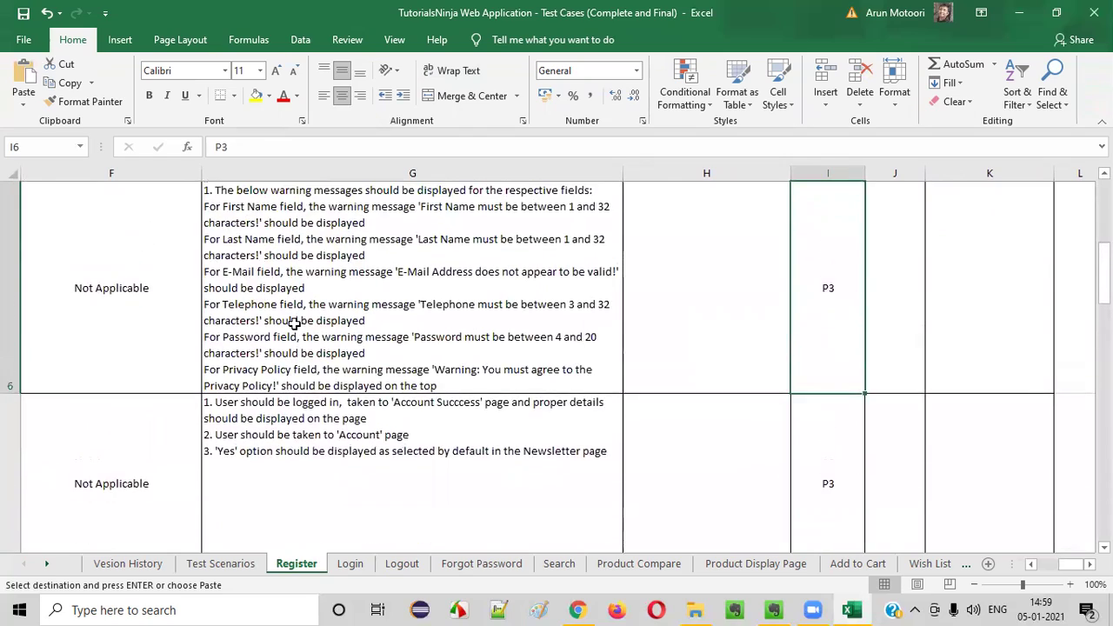
- Give TC_RF_016 priority P3, undoing a stray paste so I17 keeps P2
key(Up)
key(Up)
key(Down)
key(Down)
key(Down)
key(Down)
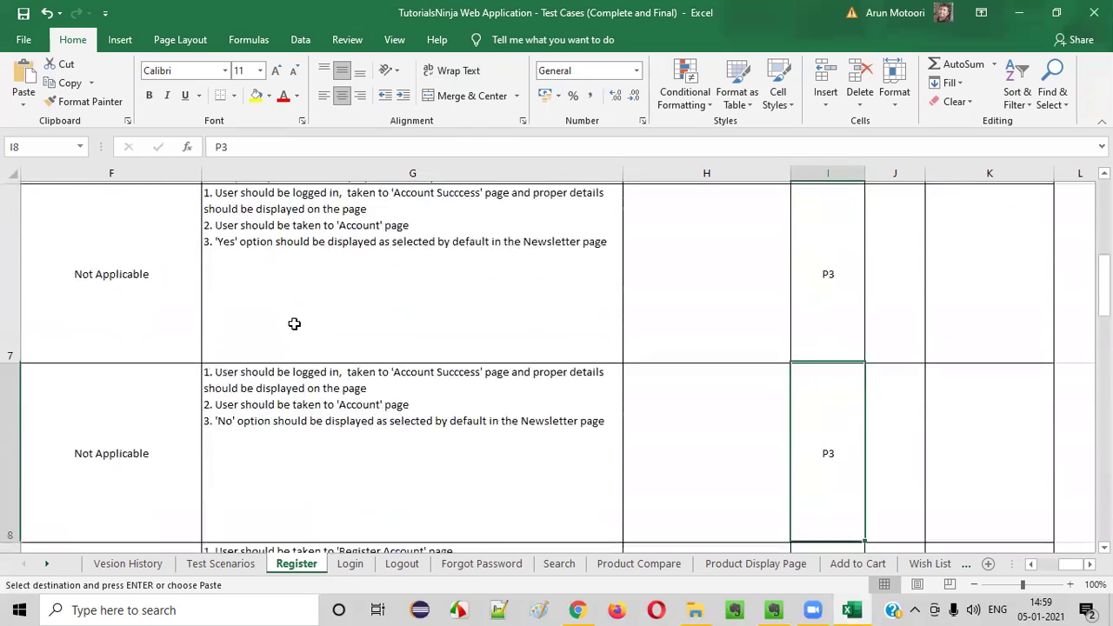
key(Down)
key(Down)
key(Down)
key(Down)
key(Down)
key(Down)
key(Down)
key(Down)
key(Down)
key(Down)
key(Left)
key(Left)
key(Left)
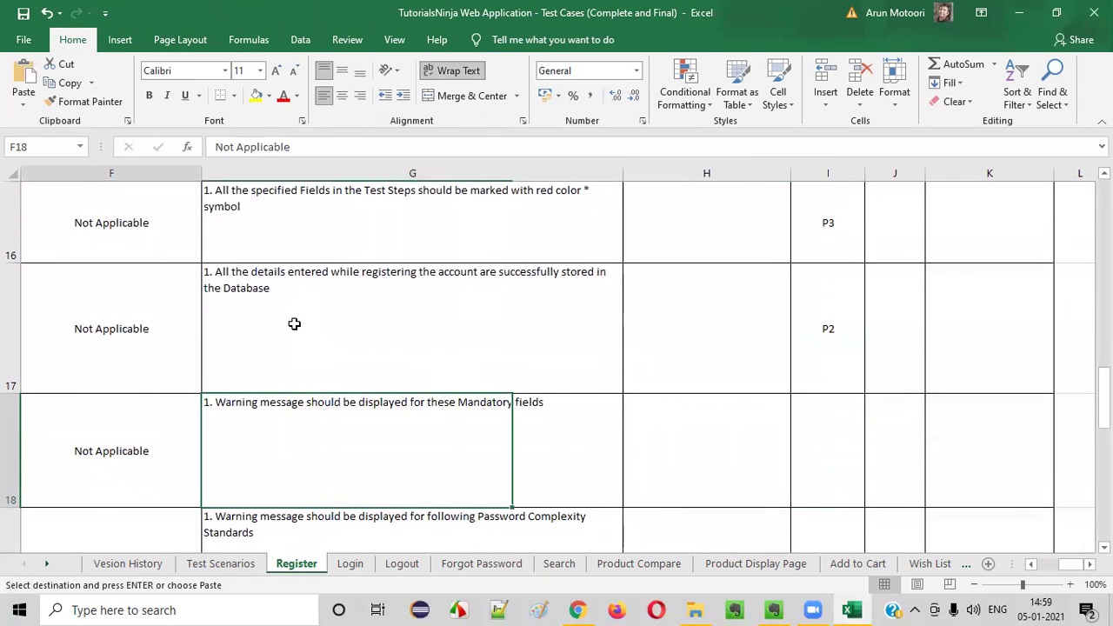
key(Left)
key(Left)
key(Left)
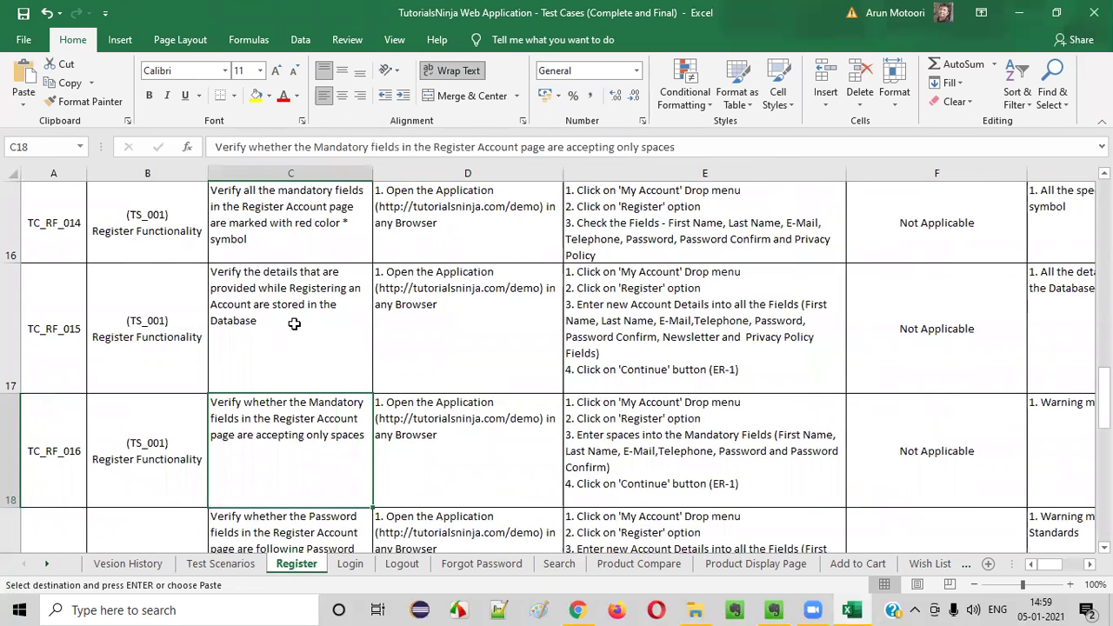
key(Right)
key(Right)
key(Right)
key(Right)
key(Right)
key(Right)
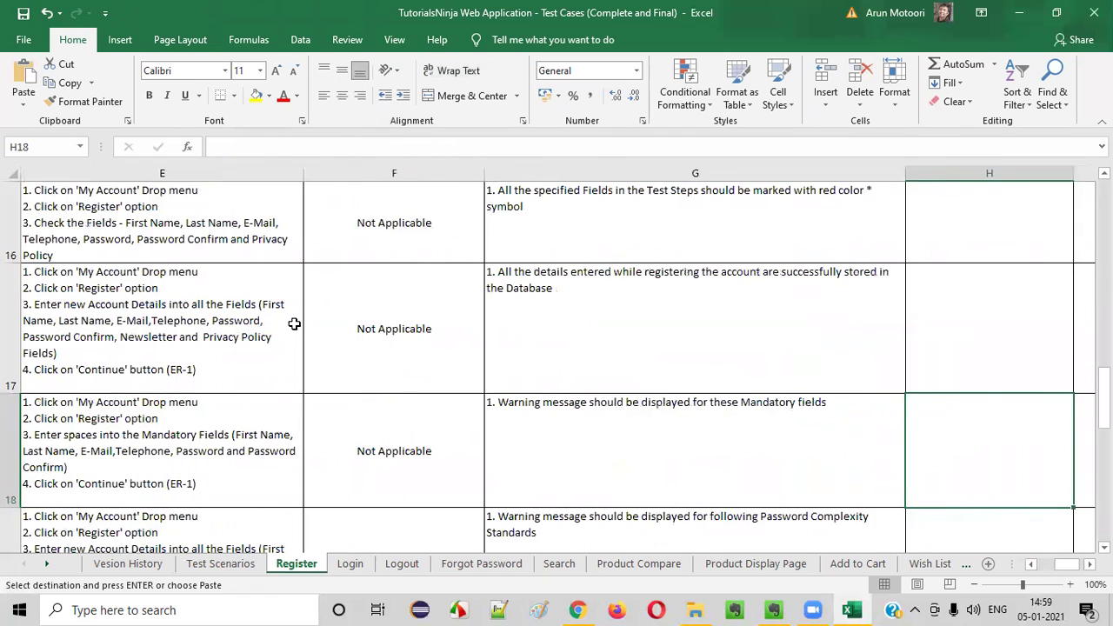
key(Up)
key(Up)
key(ctrl+c)
key(Down)
key(ctrl+v)
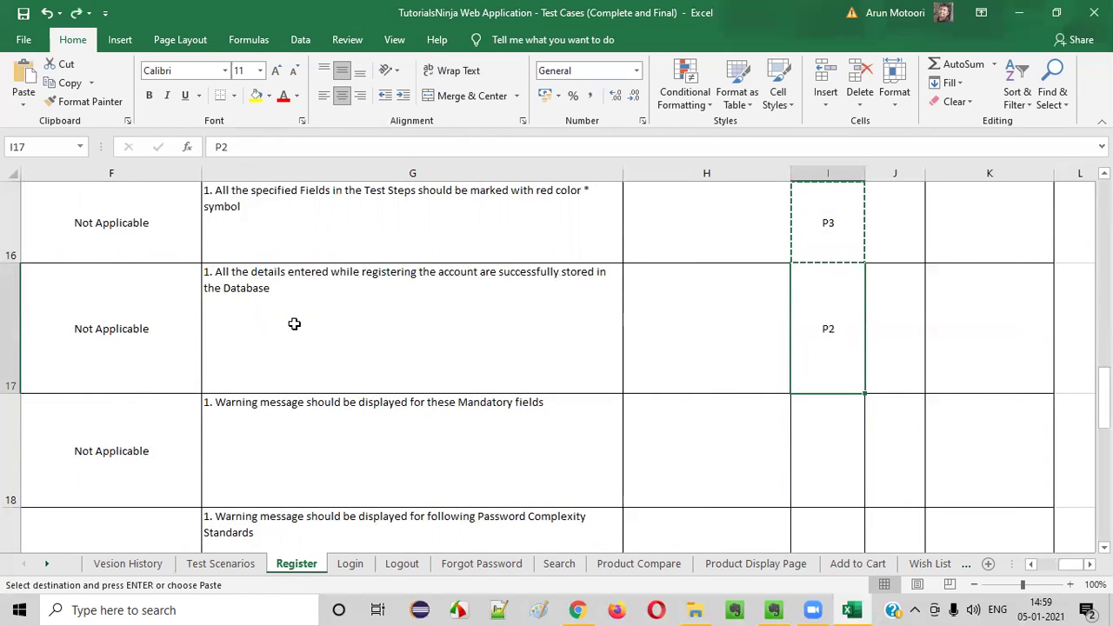
key(ctrl+z)
key(Down)
key(ctrl+v)
- Paste P3 as TC_RF_017's priority and review the TC_RF_018 row
key(Down)
key(Left)
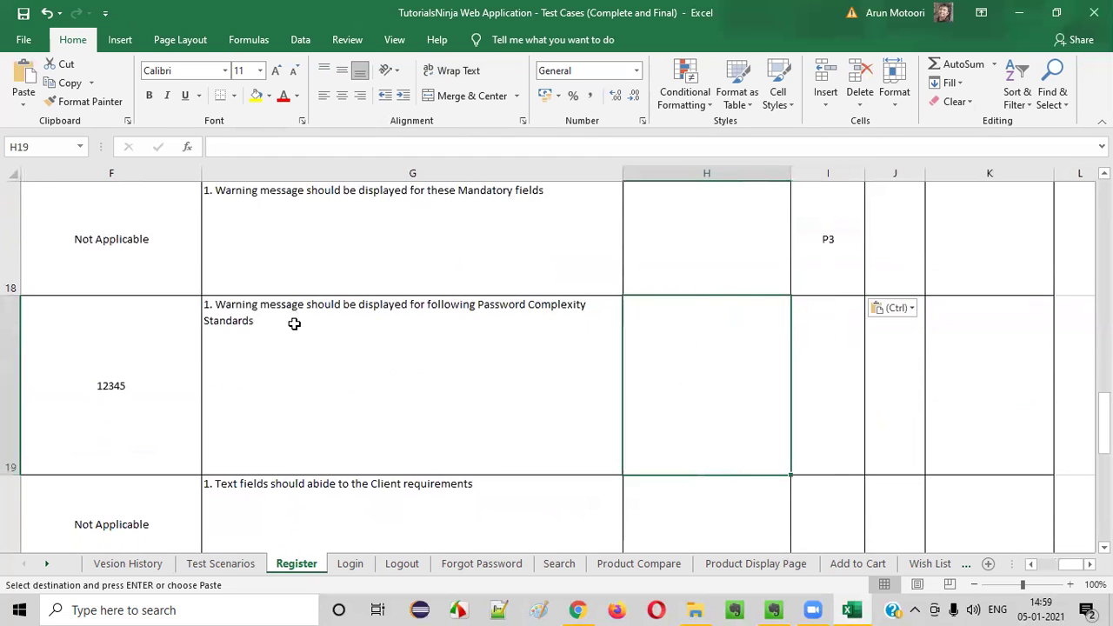
key(Left)
key(Left)
key(Home)
key(Right)
key(Right)
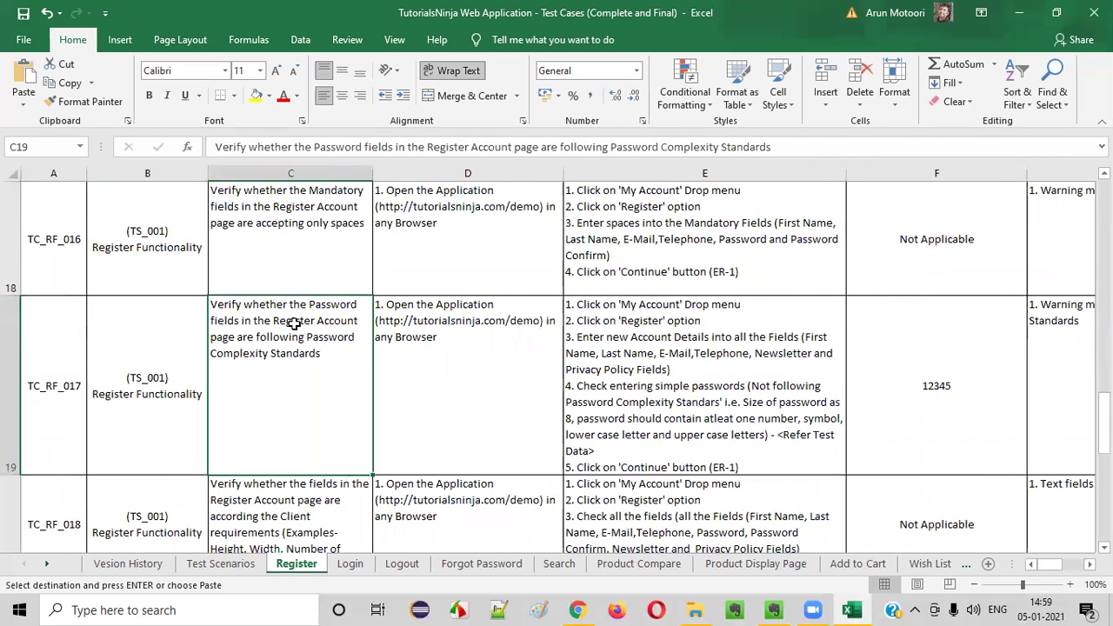
key(Right)
key(Right)
key(Right)
key(Right)
key(Right)
key(Right)
key(Right)
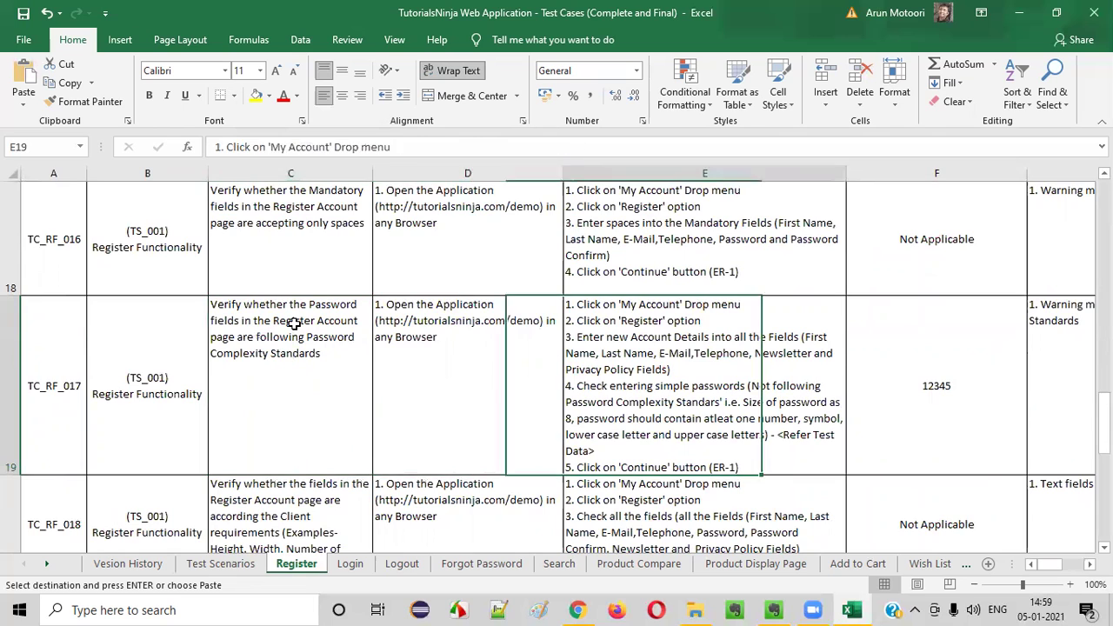
key(Left)
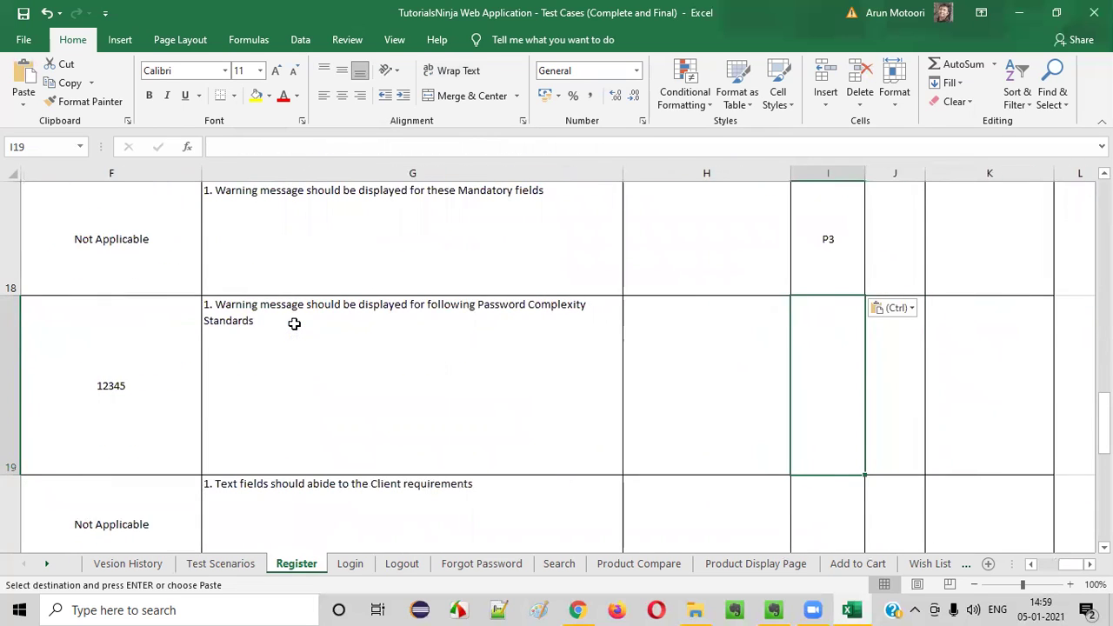
key(Up)
key(Down)
key(ctrl+v)
key(Down)
key(Left)
key(Home)
key(Right)
key(Right)
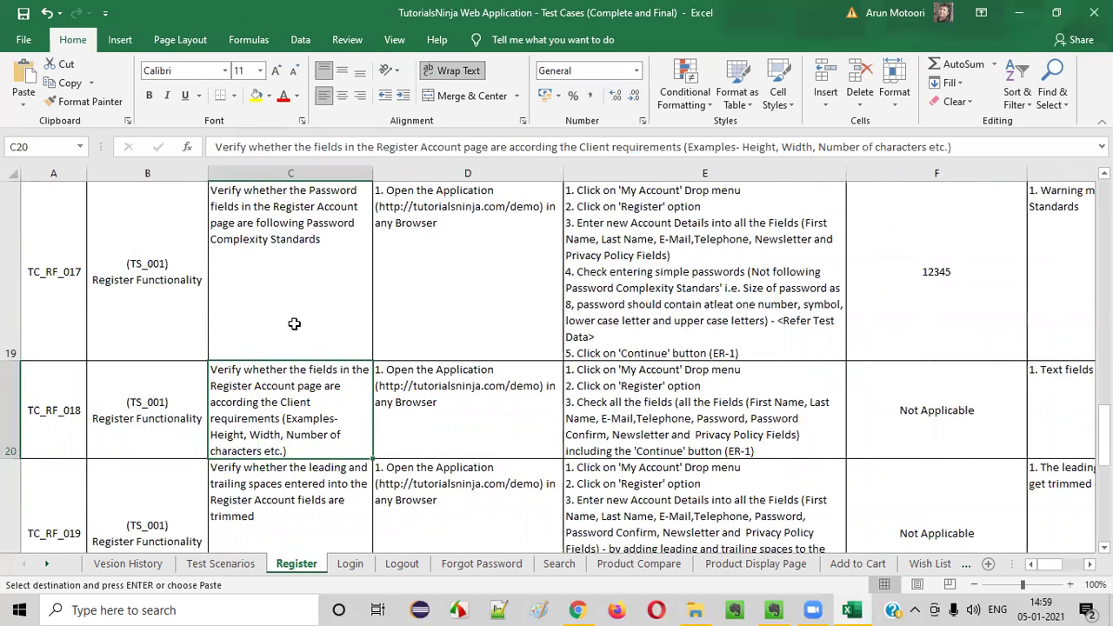
key(Right)
key(Right)
key(Right)
key(Right)
key(Right)
key(Right)
key(Right)
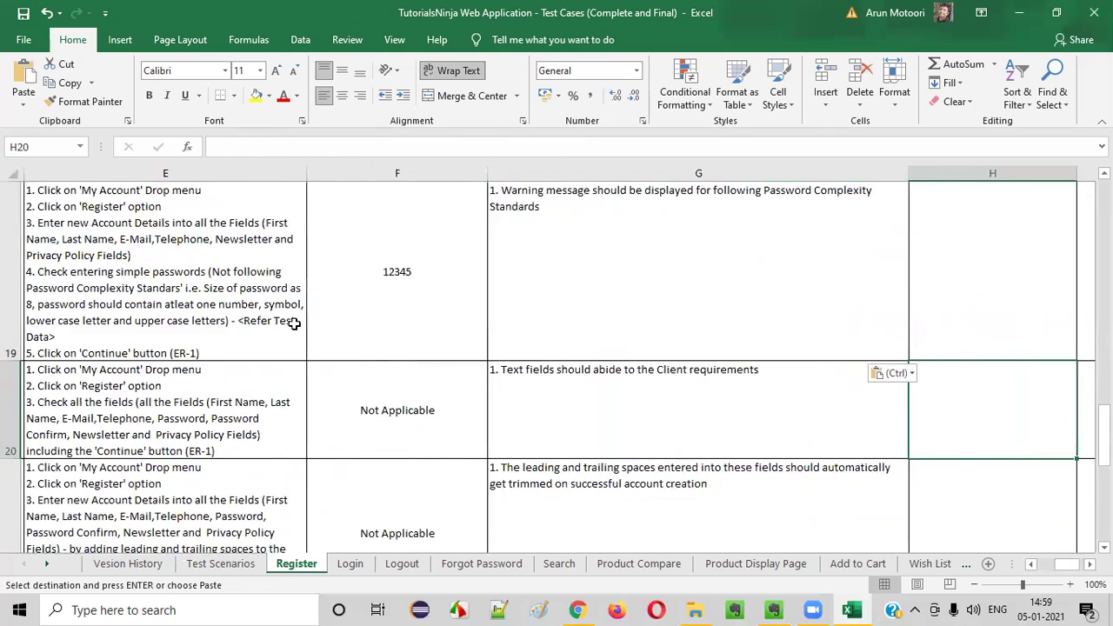
key(Left)
- Read the TC_RF_019 and TC_RF_020 test case descriptions
key(Down)
key(Left)
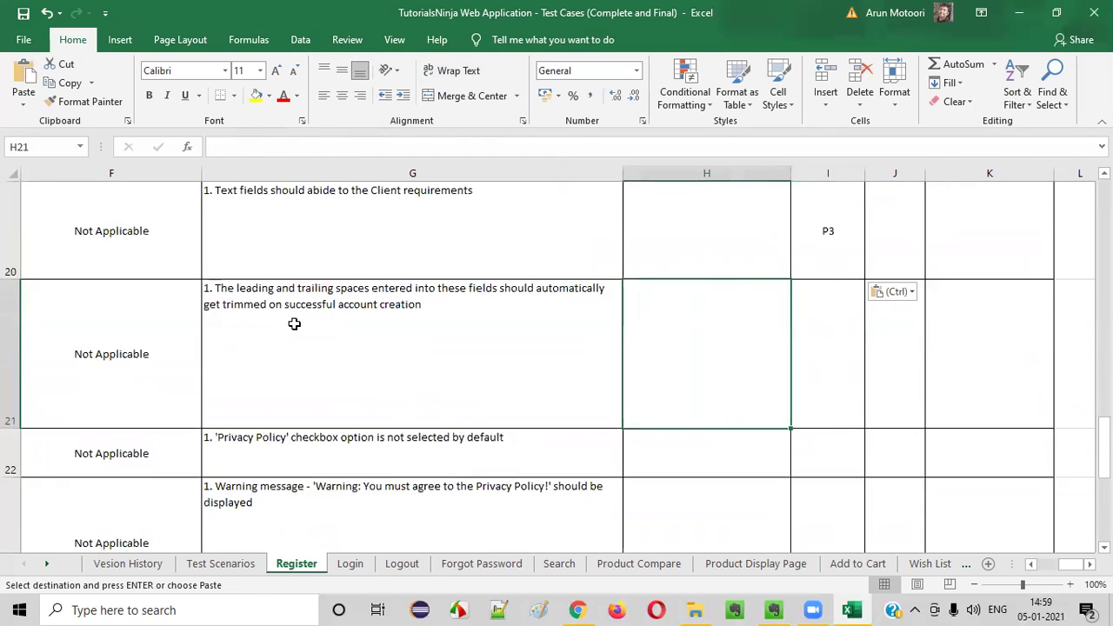
key(Home)
click(295, 324)
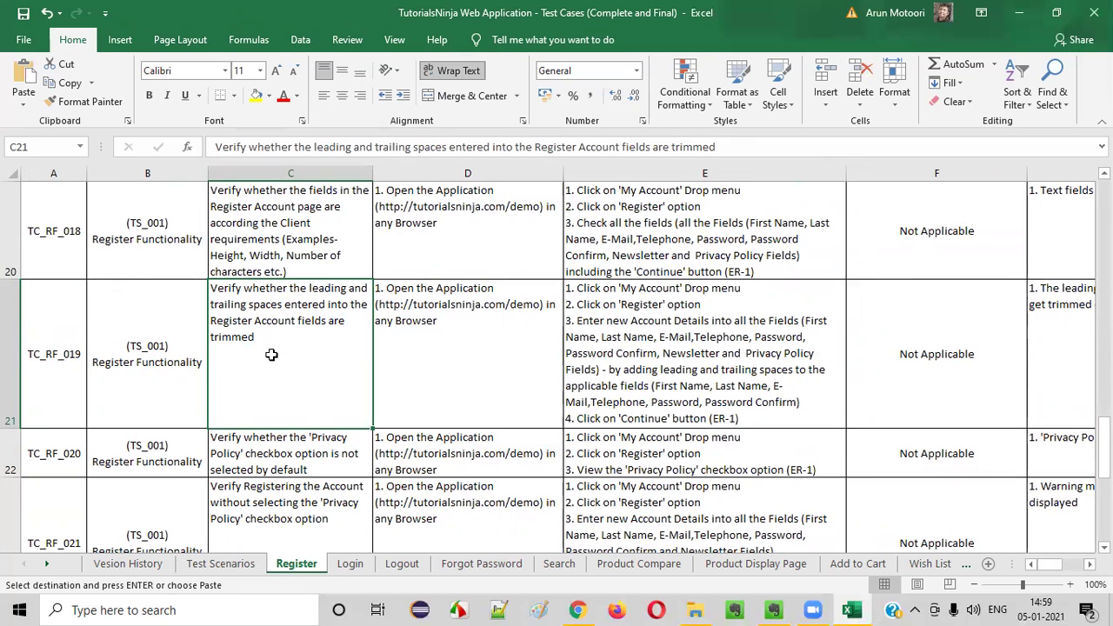
key(Down)
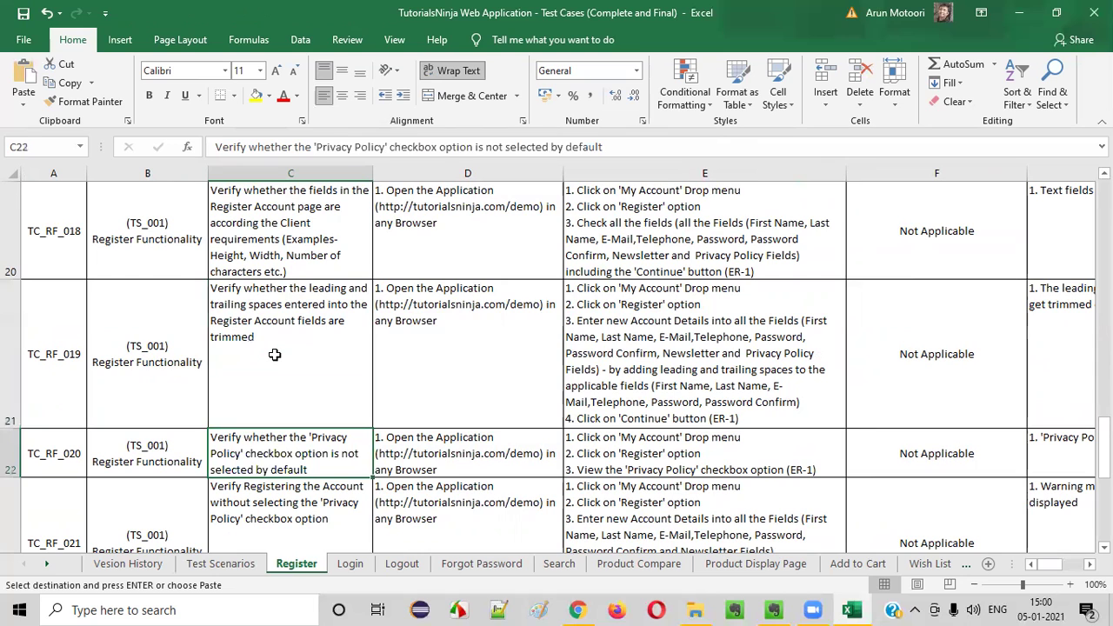
key(Up)
key(Down)
key(Up)
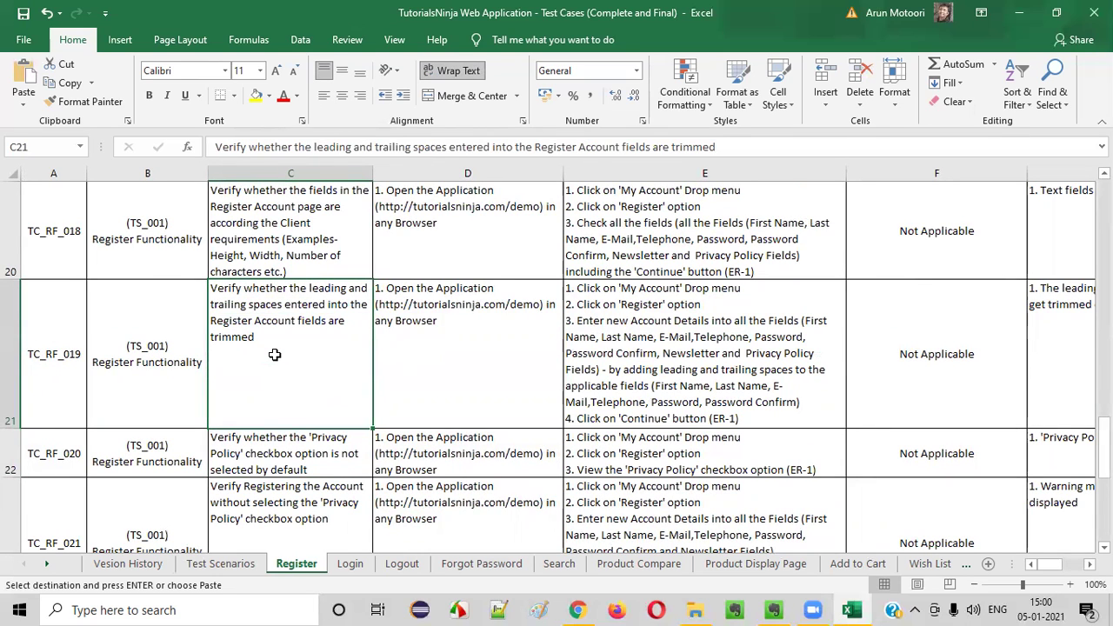
key(Down)
- Read the titles from TC_RF_021 to TC_RF_027, ending on TC_RF_027's empty Priority cell
key(Down)
key(Up)
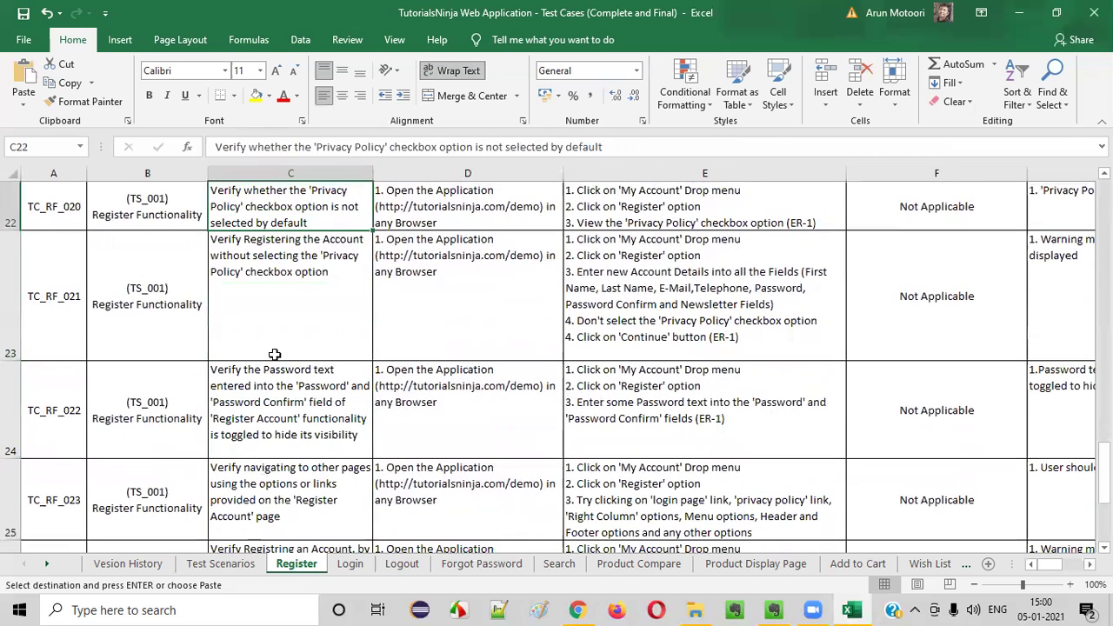
key(Down)
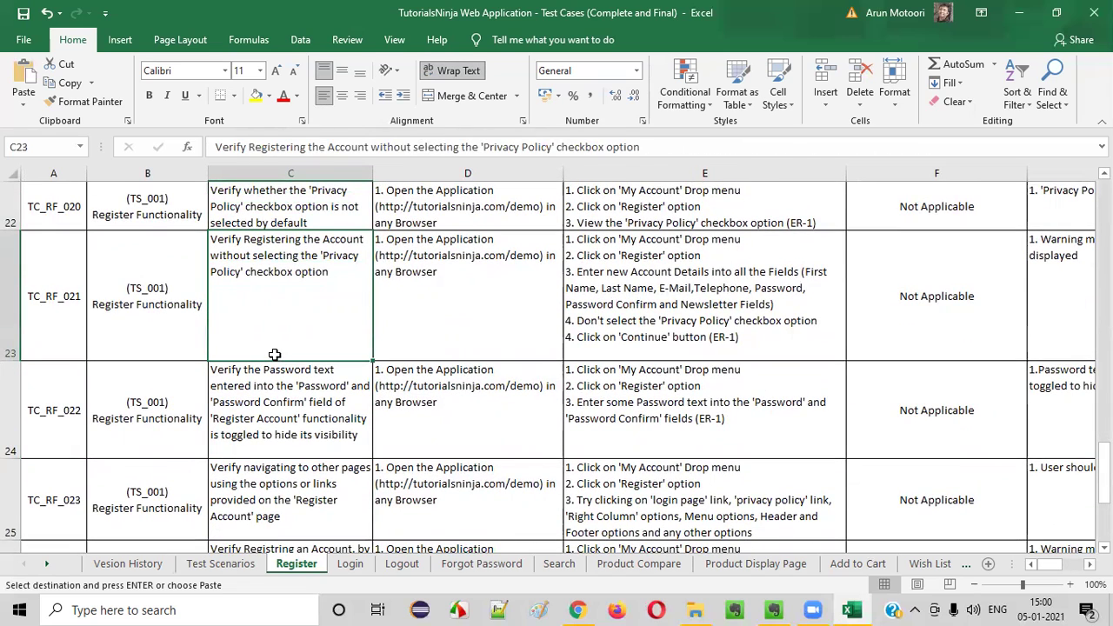
key(Down)
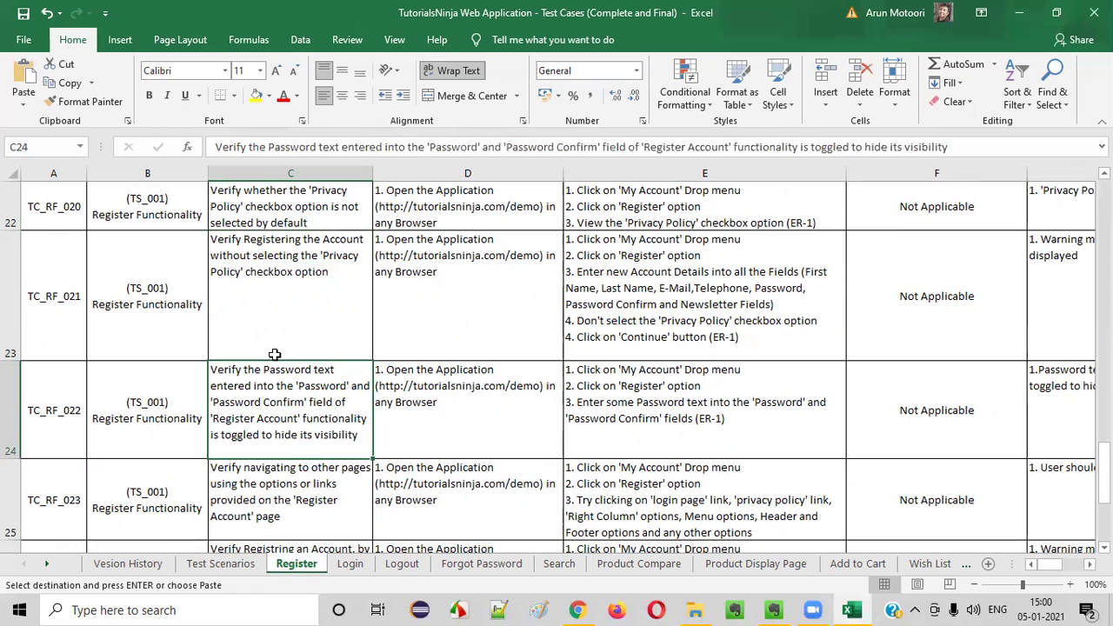
key(Down)
scroll(273, 354, down, 1)
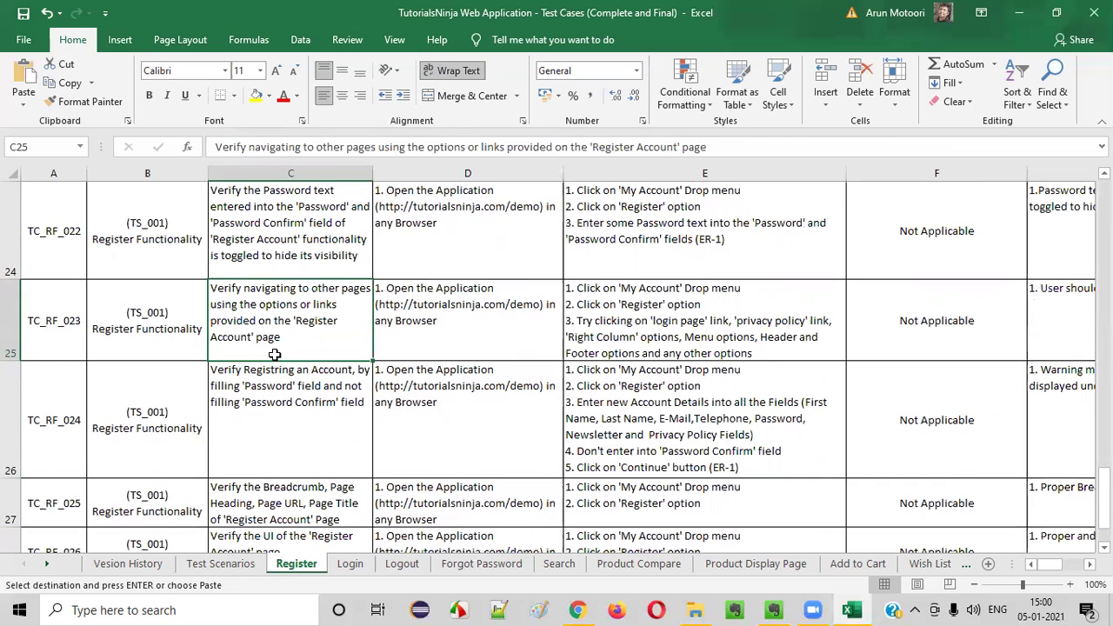
key(Down)
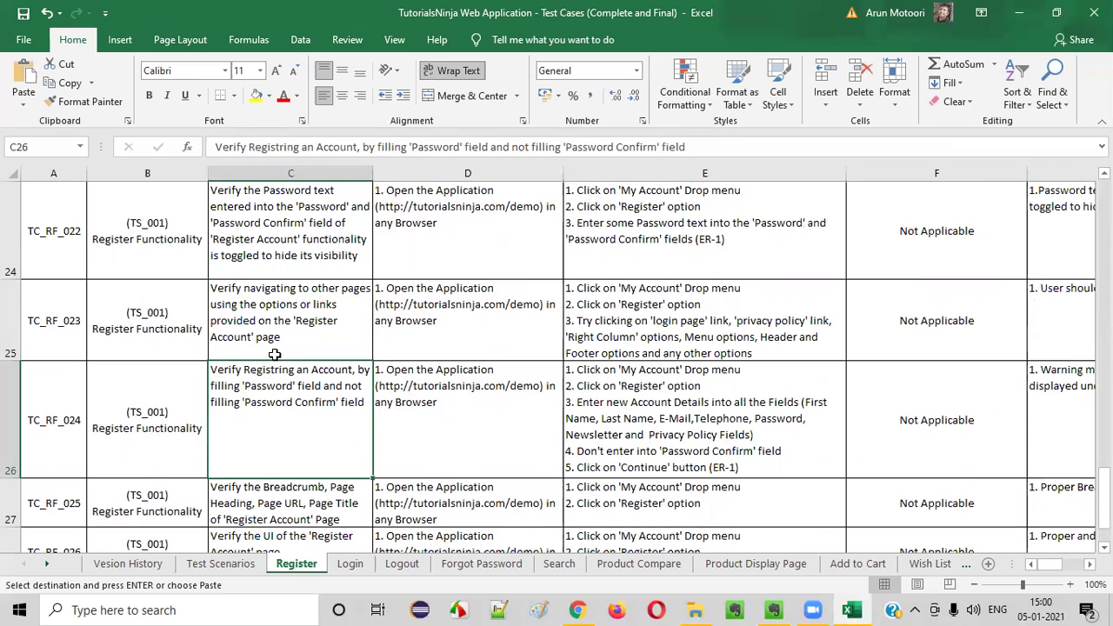
key(Down)
key(Down)
key(Up)
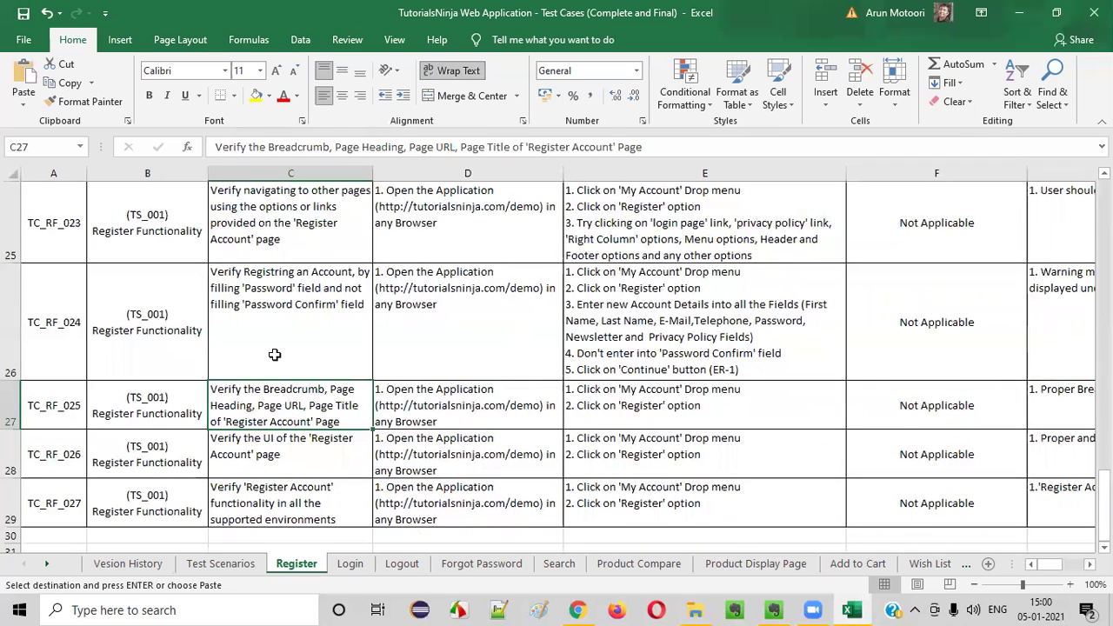
key(Down)
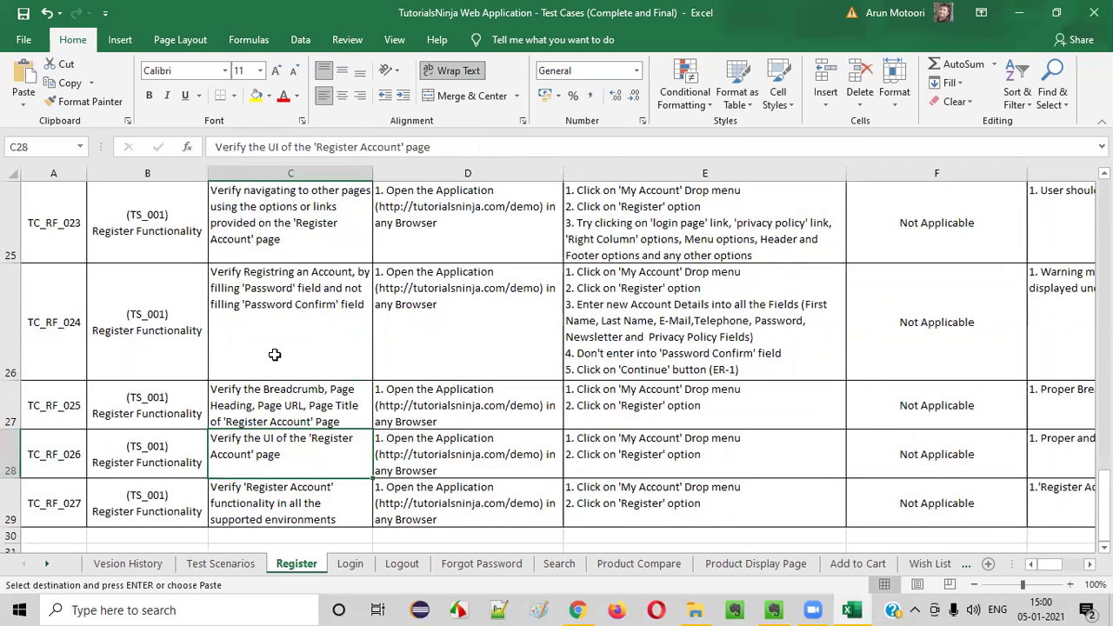
key(Down)
key(Up)
key(Down)
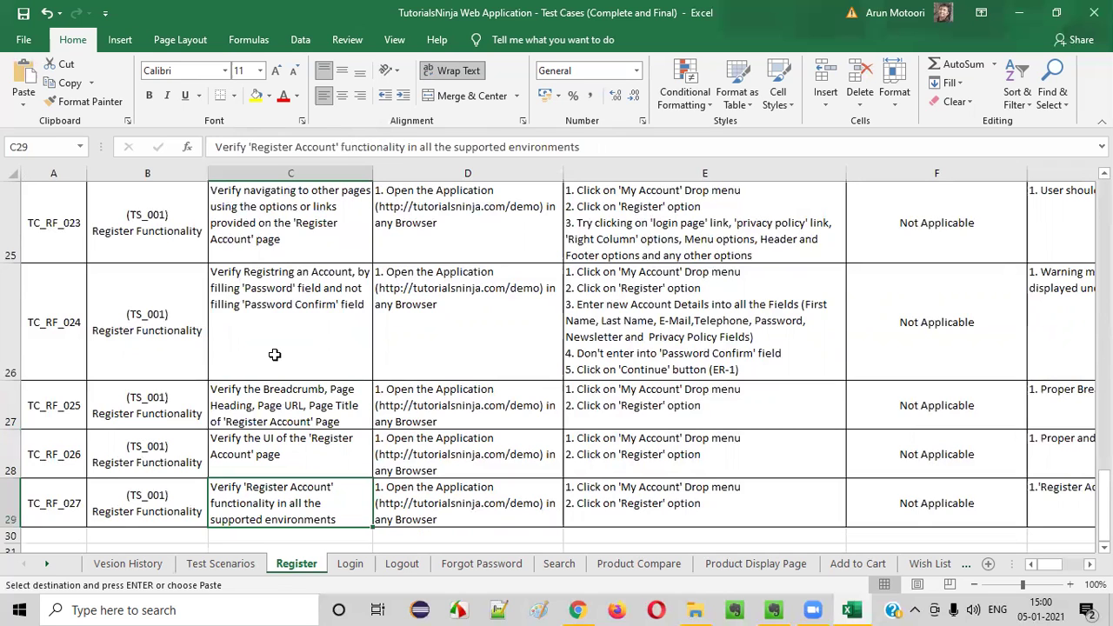
key(Right)
key(Right)
key(Right)
key(Right)
key(Right)
key(Right)
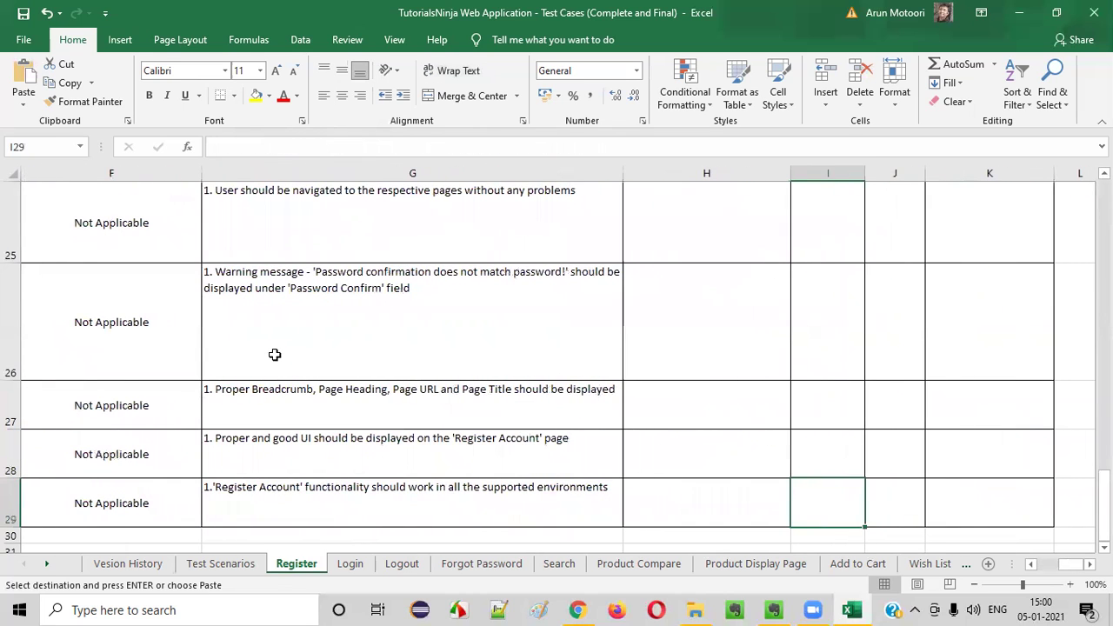
- Paste P2 as the Priority of TC_RF_027 in cell I29
key(Up)
key(Up)
key(Up)
key(Up)
key(Up)
key(Up)
key(Up)
key(Up)
key(Up)
key(Up)
key(Up)
key(Up)
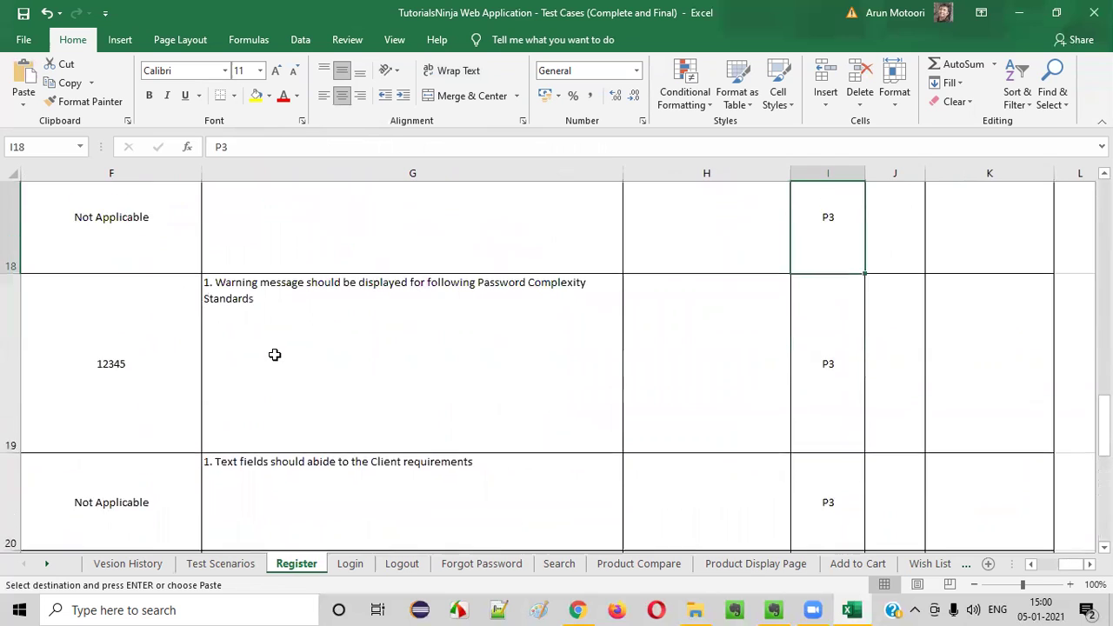
key(Down)
key(Down)
key(Down)
key(Down)
key(Down)
key(Down)
key(Down)
key(Down)
key(Down)
key(Down)
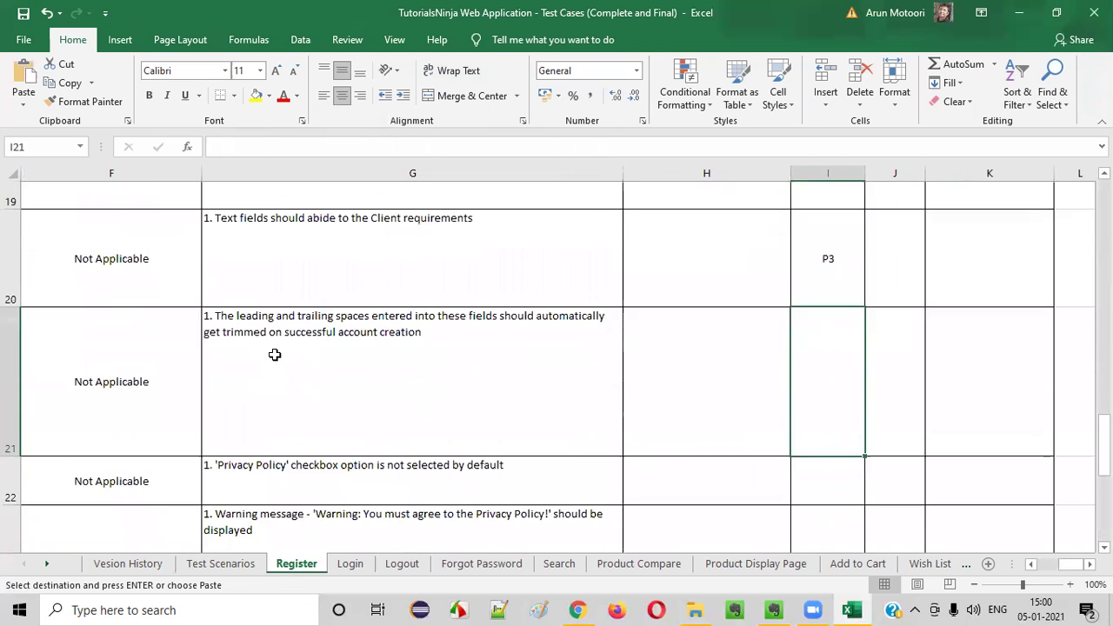
key(Down)
key(Down)
key(ctrl+v)
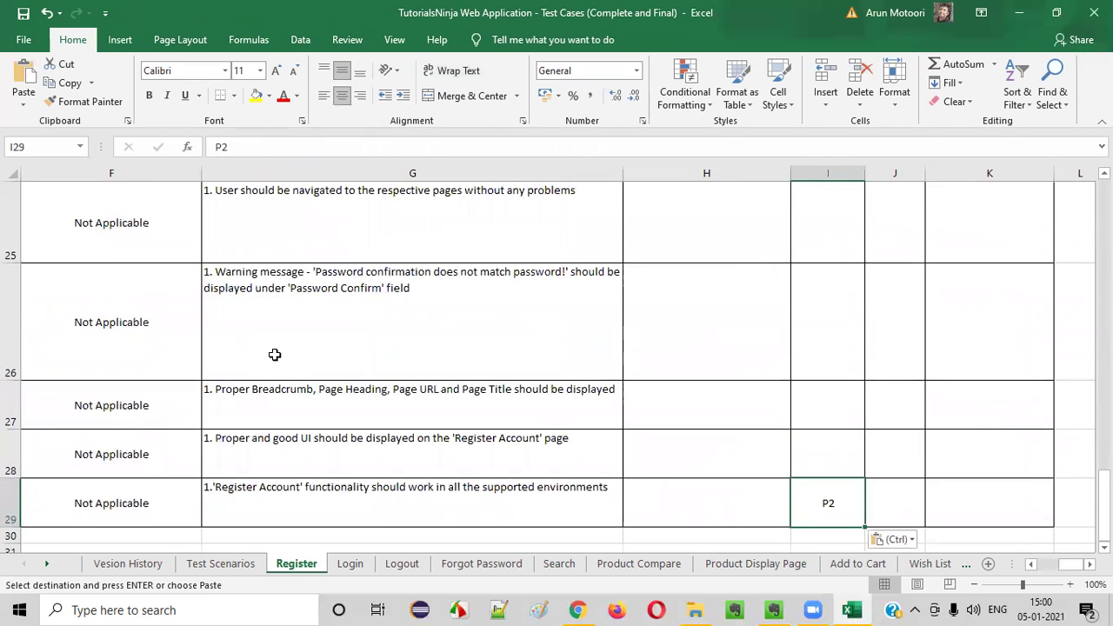
- Copy P3 from I19 and paste it into the Priority cells of rows 21 through 28
key(Up)
key(Up)
key(Up)
key(Up)
key(Up)
key(Up)
key(Up)
key(Up)
key(Up)
key(Up)
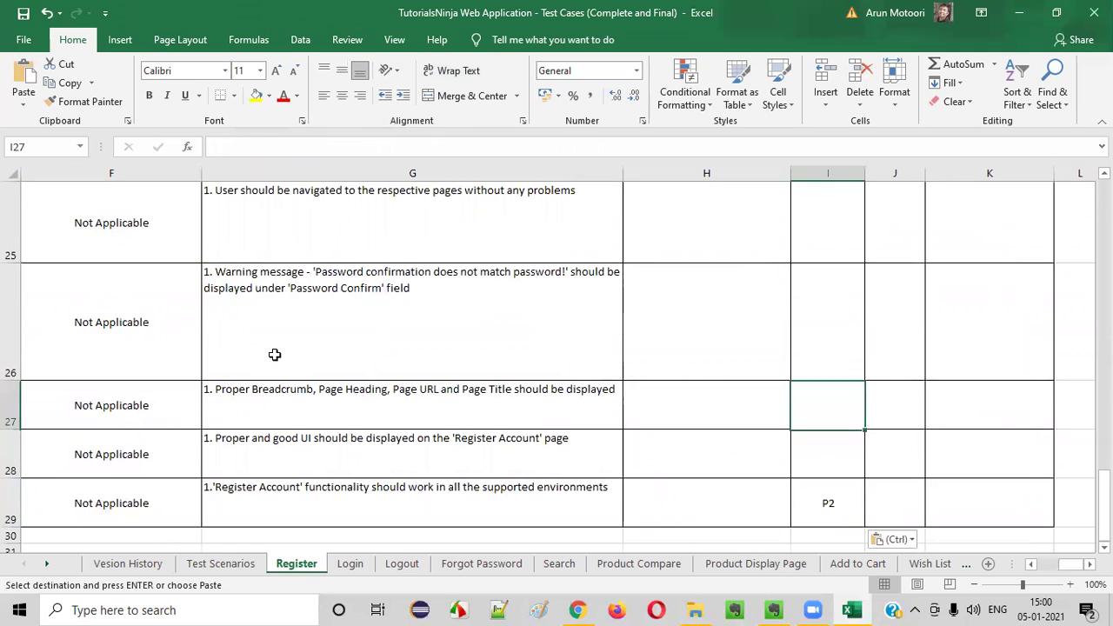
key(Down)
key(Up)
key(ctrl+c)
key(Down)
key(Down)
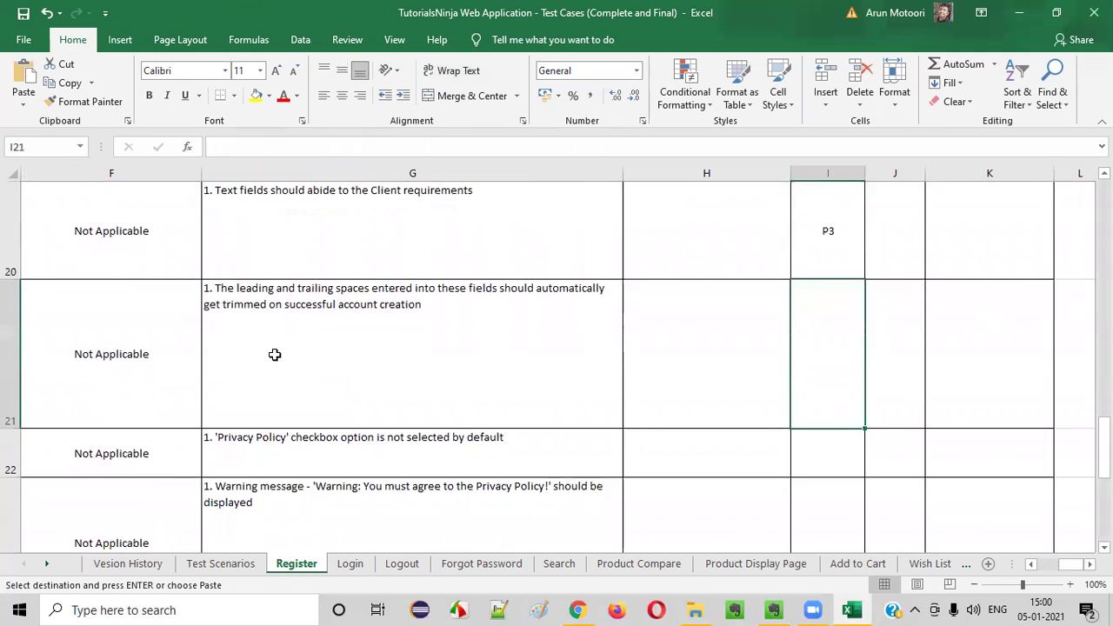
key(ctrl+v)
key(Down)
key(ctrl+v)
key(Down)
key(ctrl+v)
key(Down)
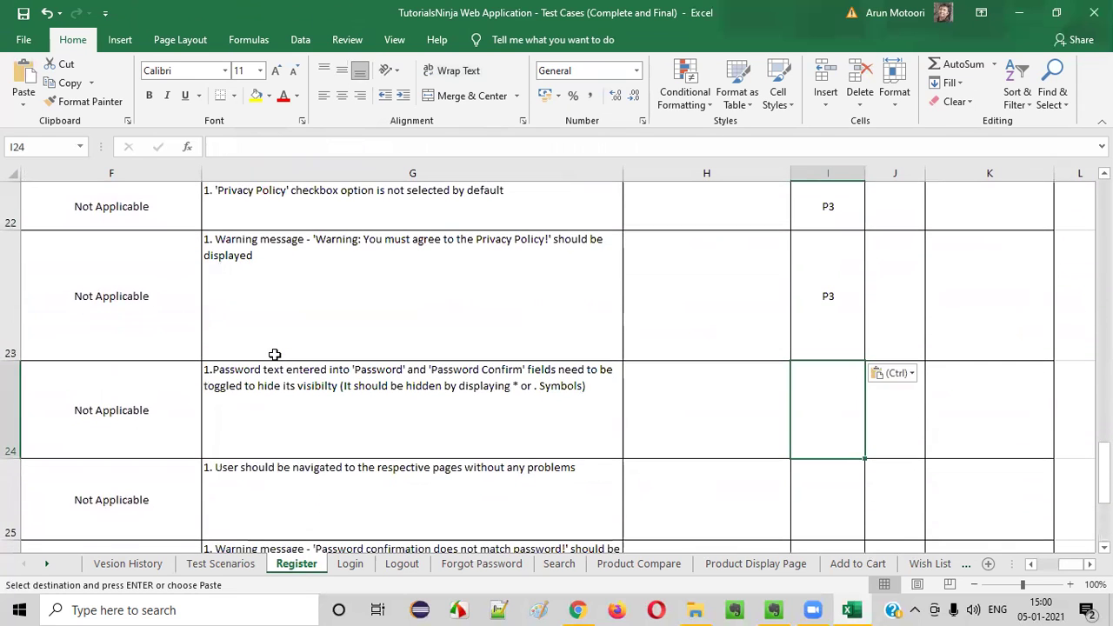
key(ctrl+v)
key(Down)
key(ctrl+v)
key(Down)
key(ctrl+v)
key(Down)
key(ctrl+v)
key(Down)
key(ctrl+v)
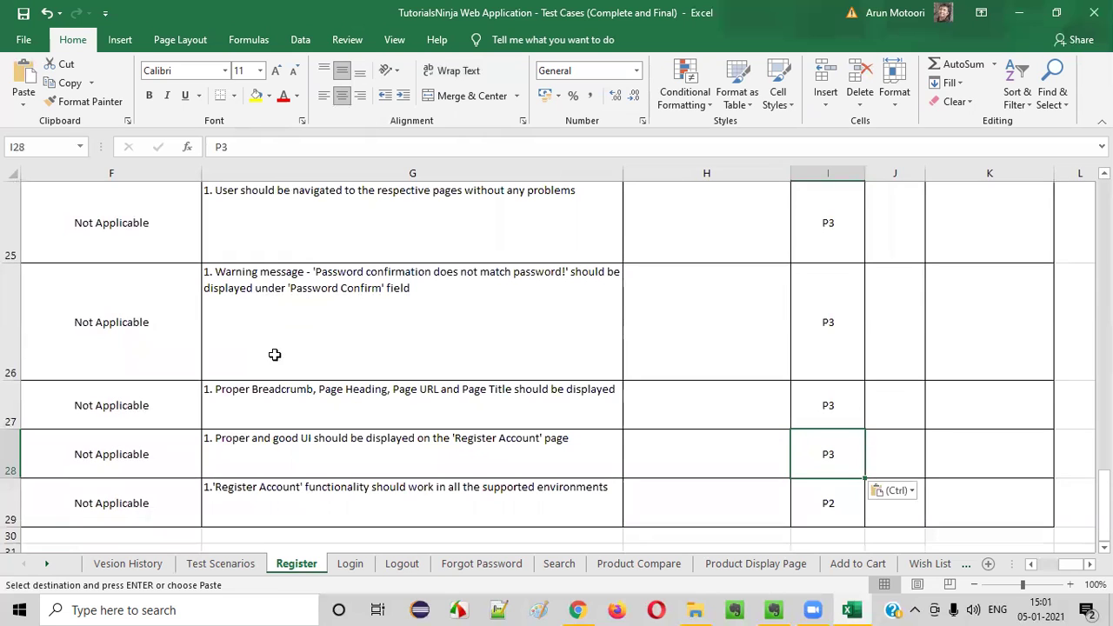
- Review the P1 priority and results of the first Register test case in row 3
scroll(597, 315, up, 8)
click(815, 283)
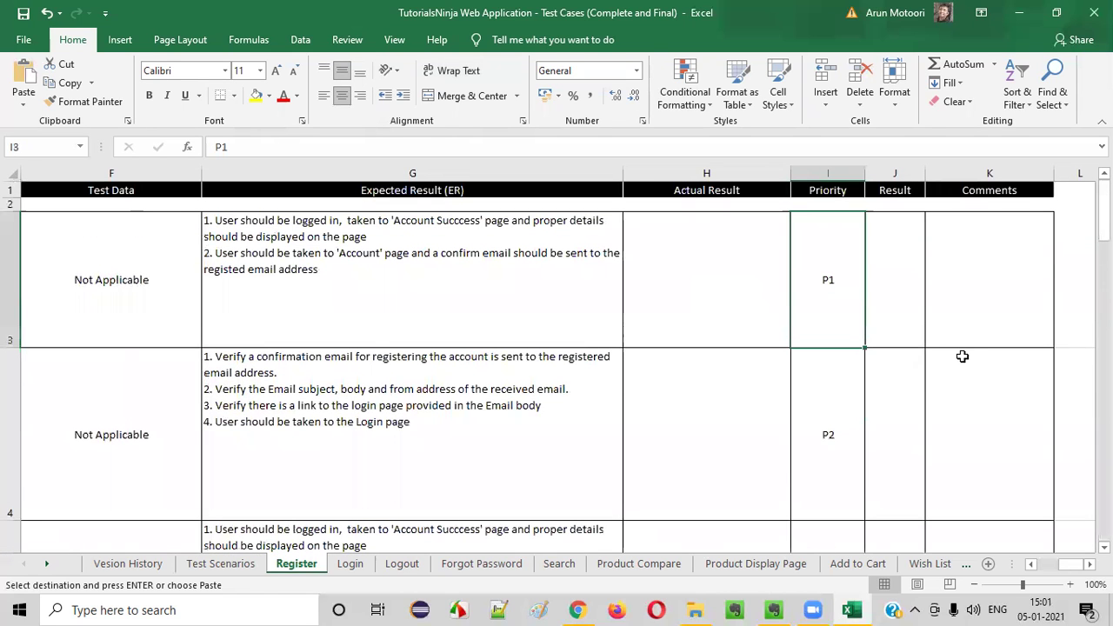
drag(398, 269, 880, 279)
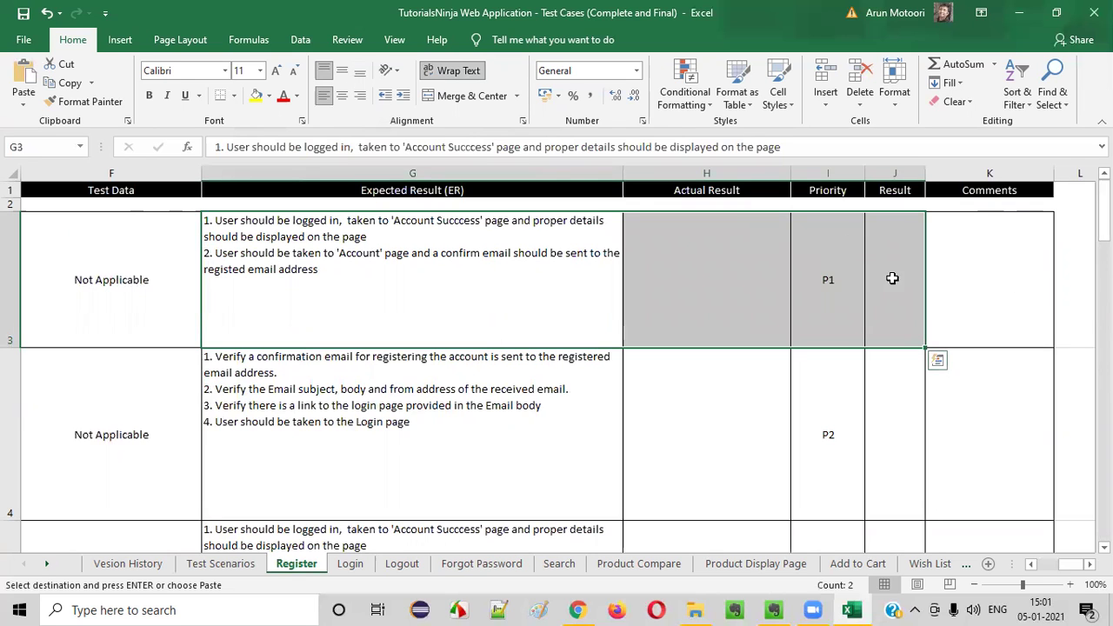
drag(666, 423, 931, 442)
- Check the expected results and priorities of rows 7–8, then return to the Evernote session note
scroll(913, 396, down, 1)
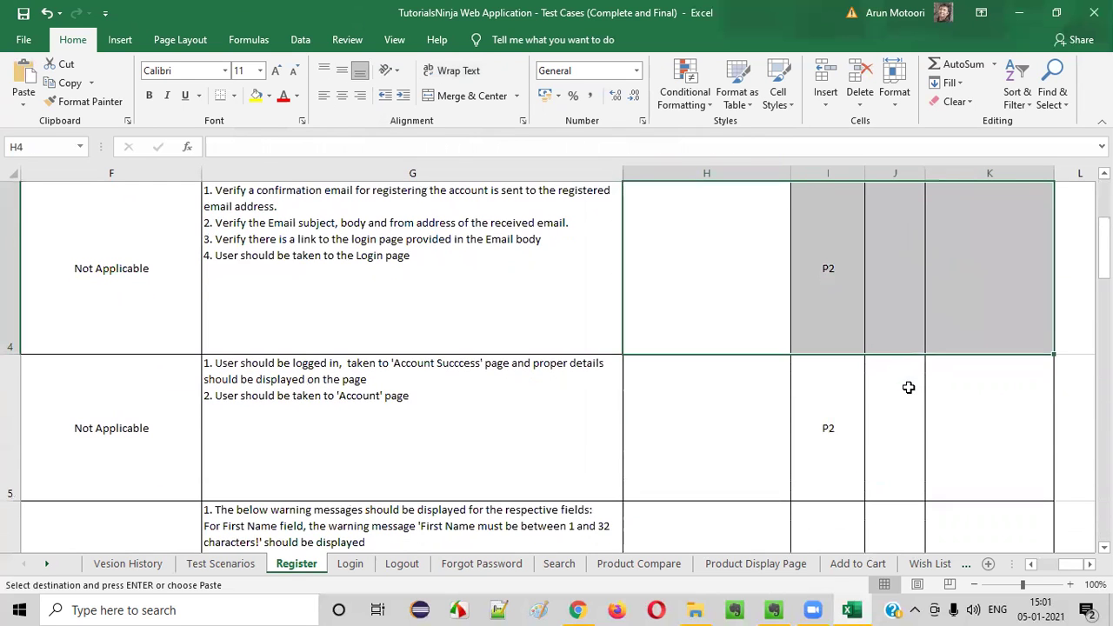
scroll(522, 430, down, 3)
drag(563, 248, 887, 439)
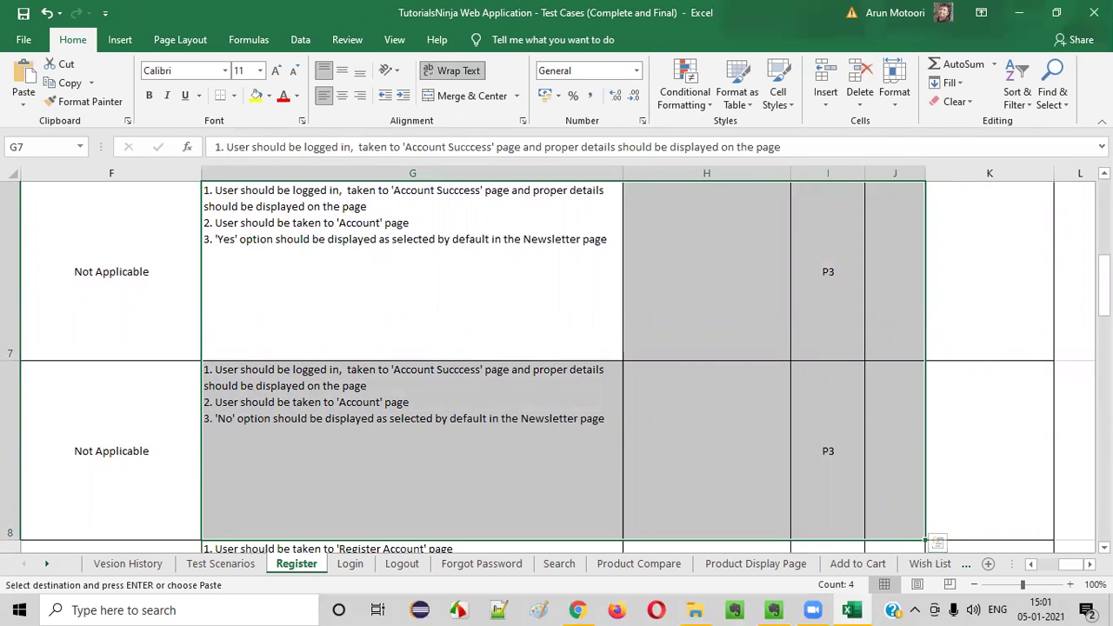
scroll(695, 408, up, 2)
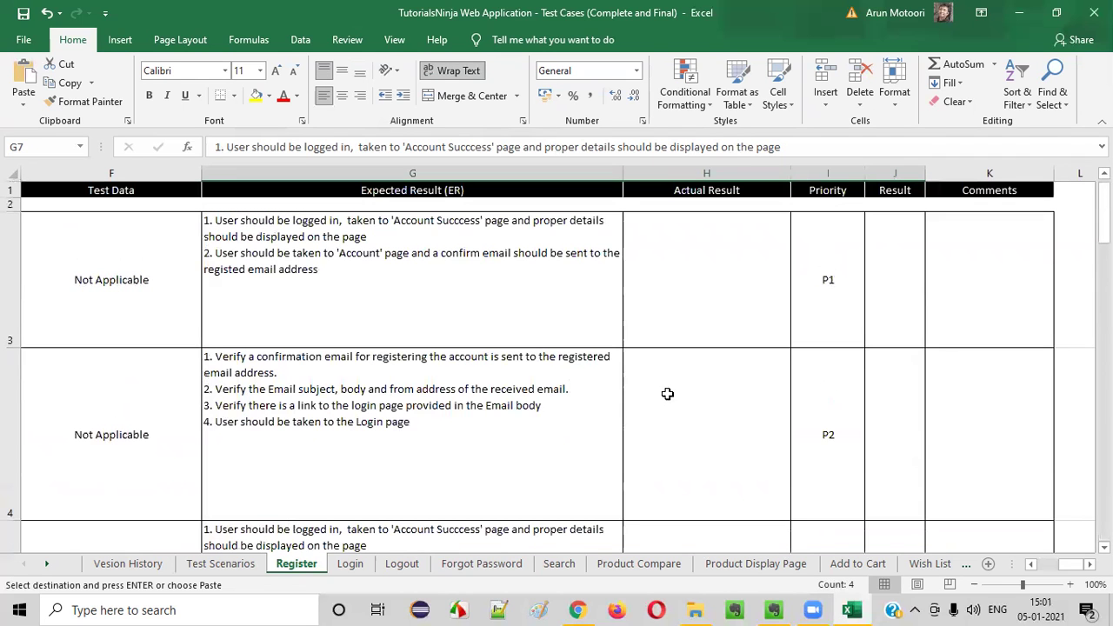
drag(984, 273, 39, 278)
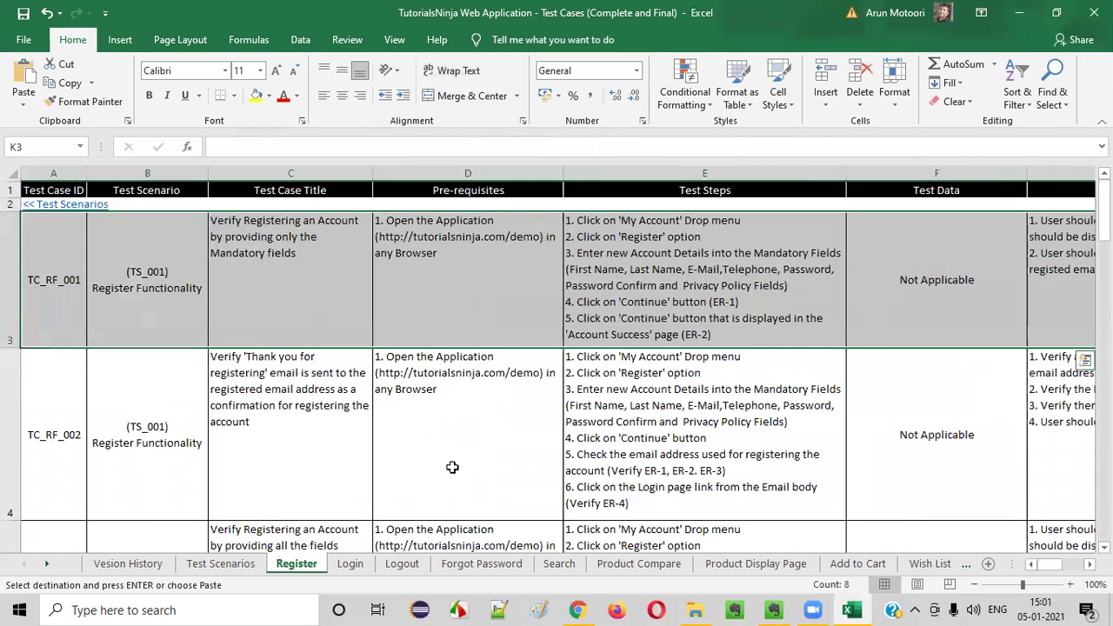
mouse_move(773, 608)
click(770, 556)
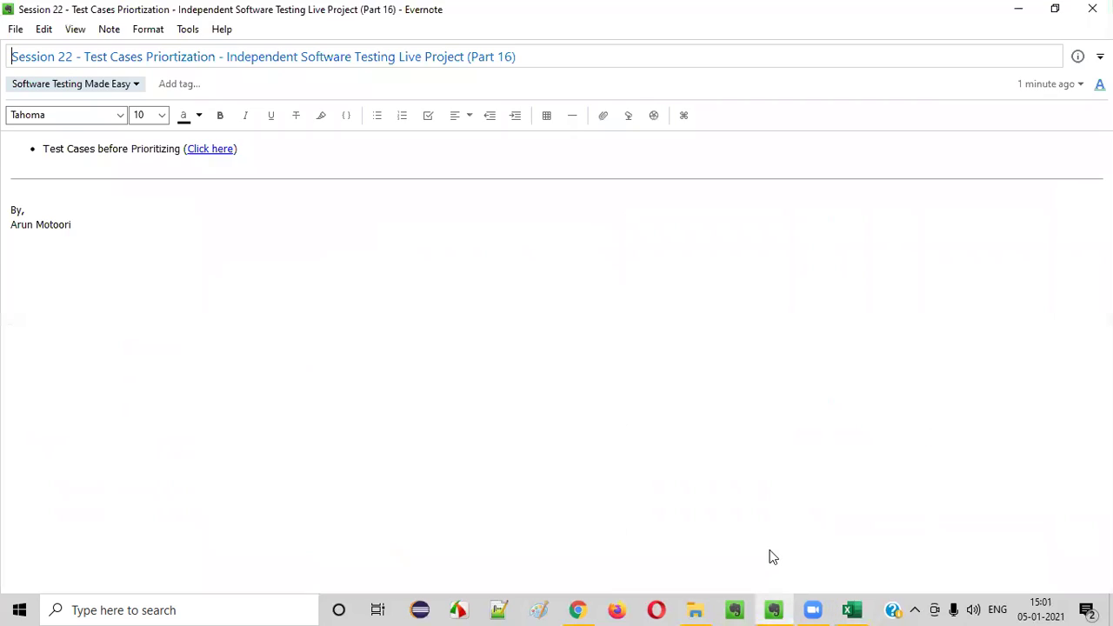
drag(84, 56, 217, 58)
click(340, 233)
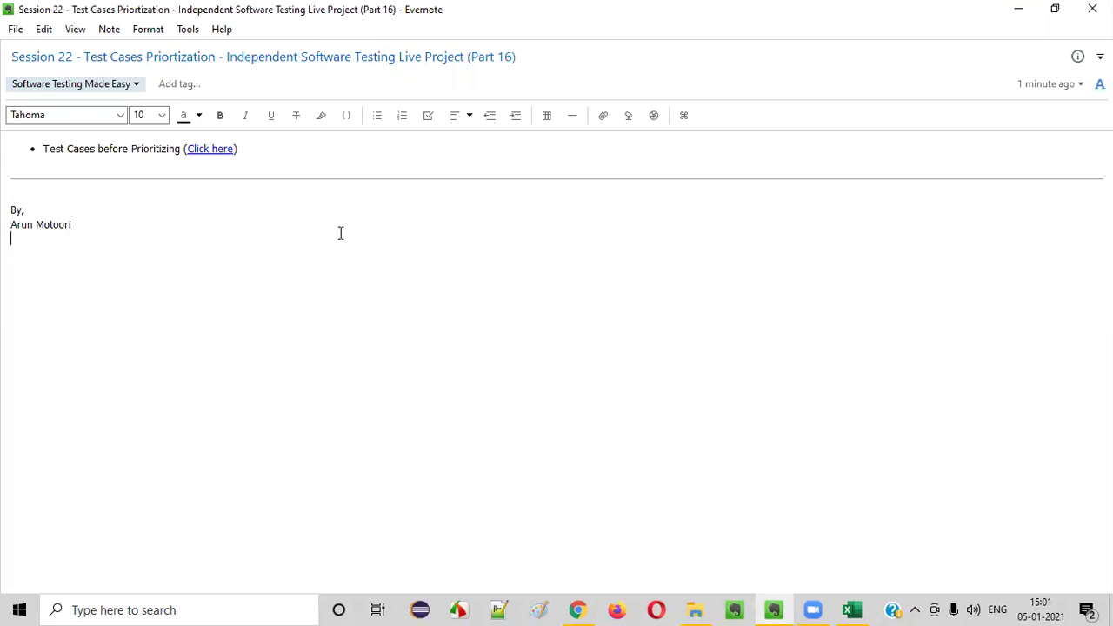
drag(40, 144, 293, 151)
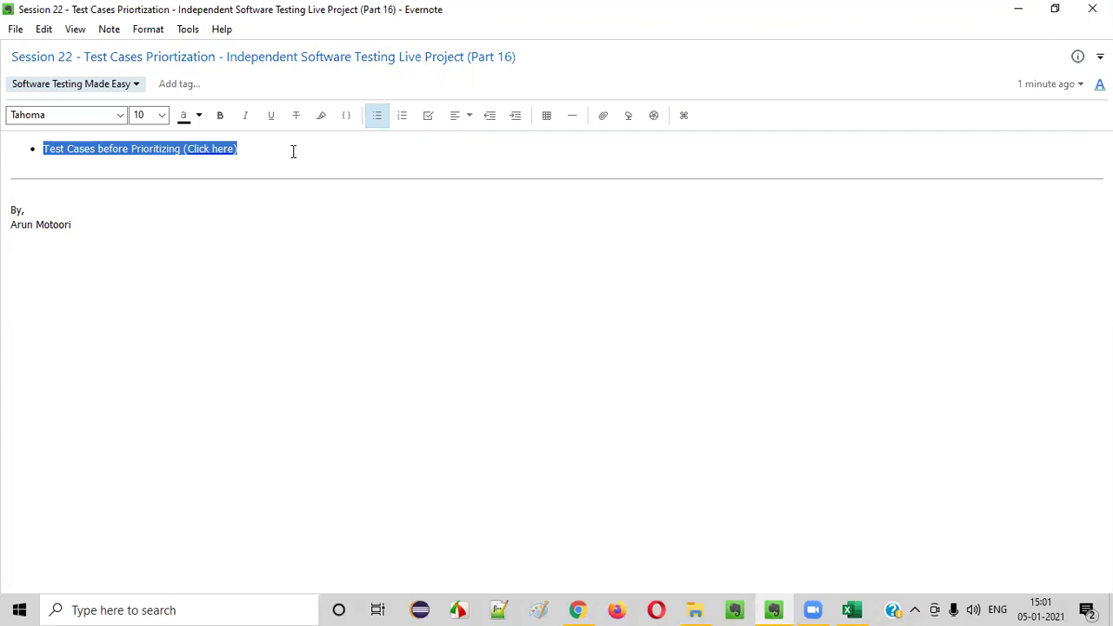
click(357, 148)
drag(398, 54, 517, 50)
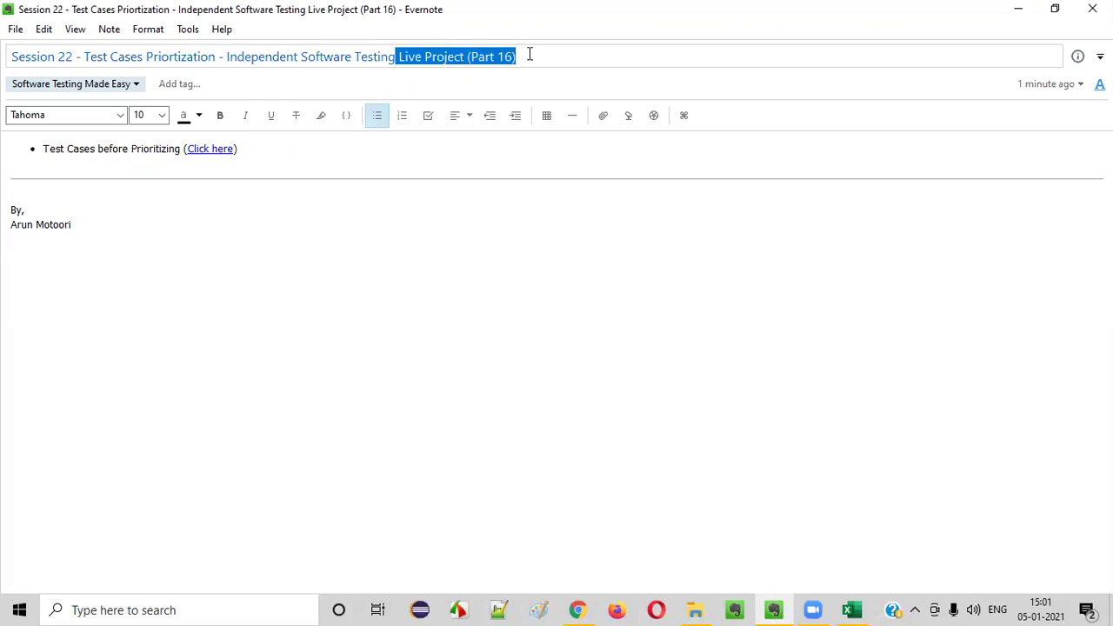
key(Tab)
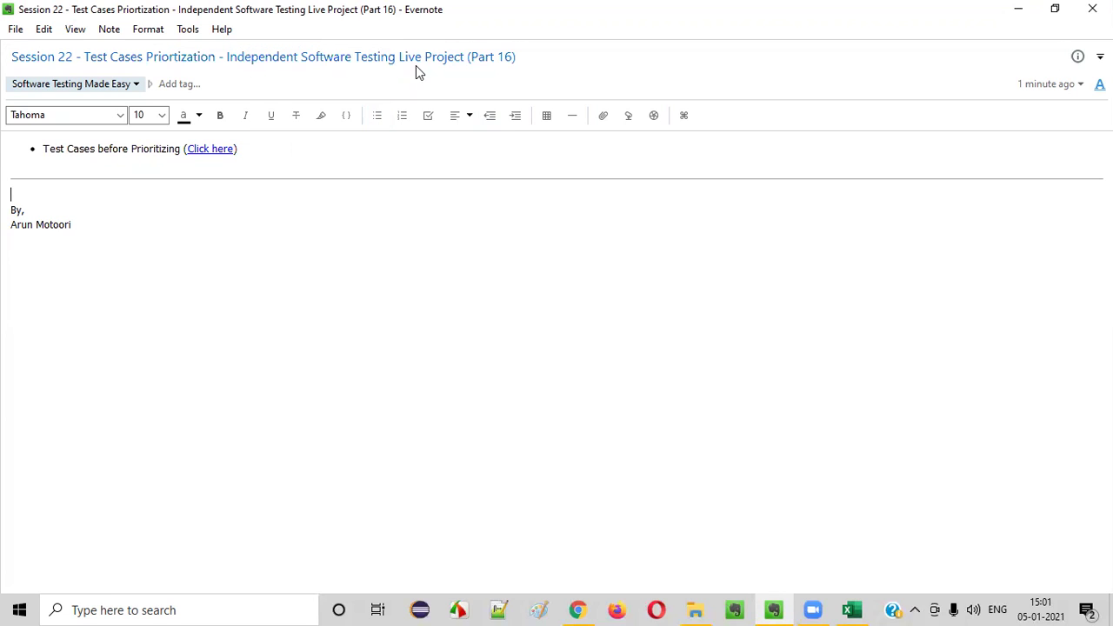